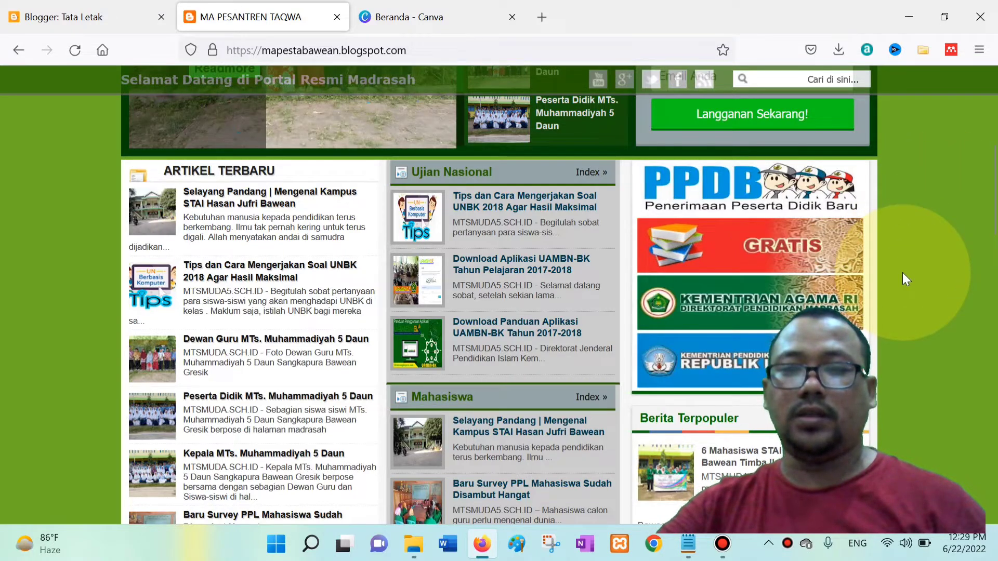
Step: Examine the blog homepage's sidebar and article sections between the PPDB banner and the shared photo gallery
scroll(902, 273, down, 5)
scroll(902, 273, down, 7)
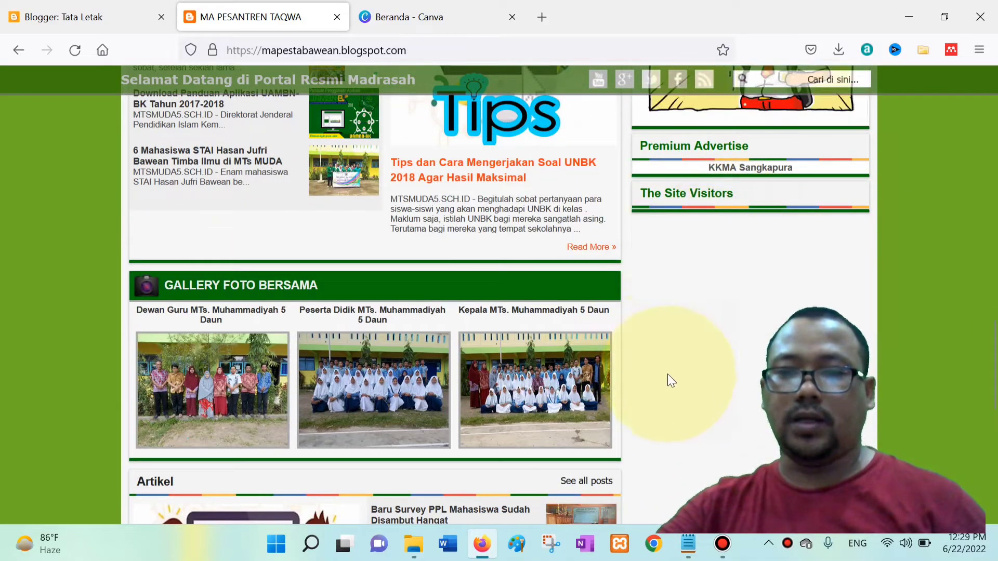
scroll(666, 373, down, 3)
scroll(675, 370, up, 3)
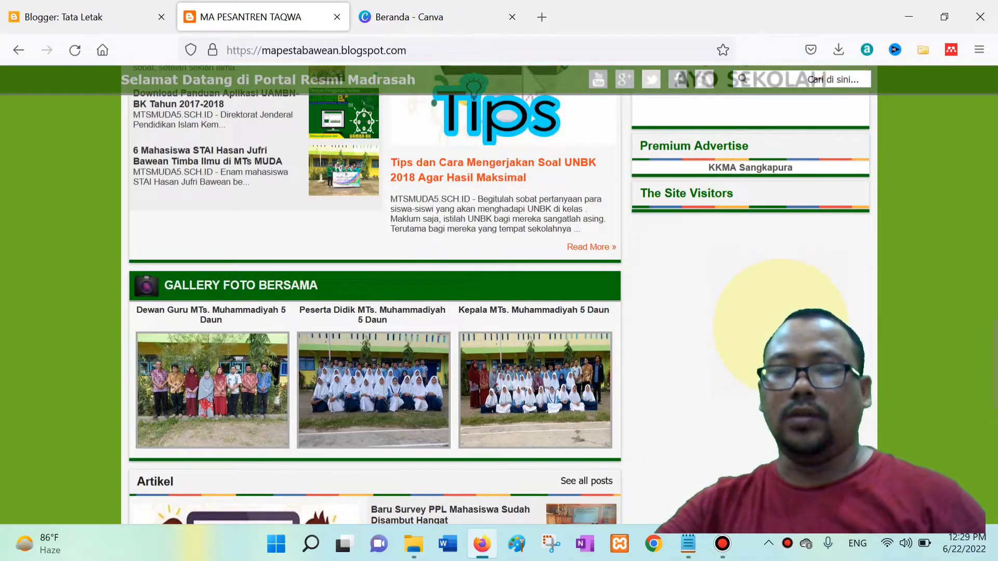
scroll(742, 349, up, 6)
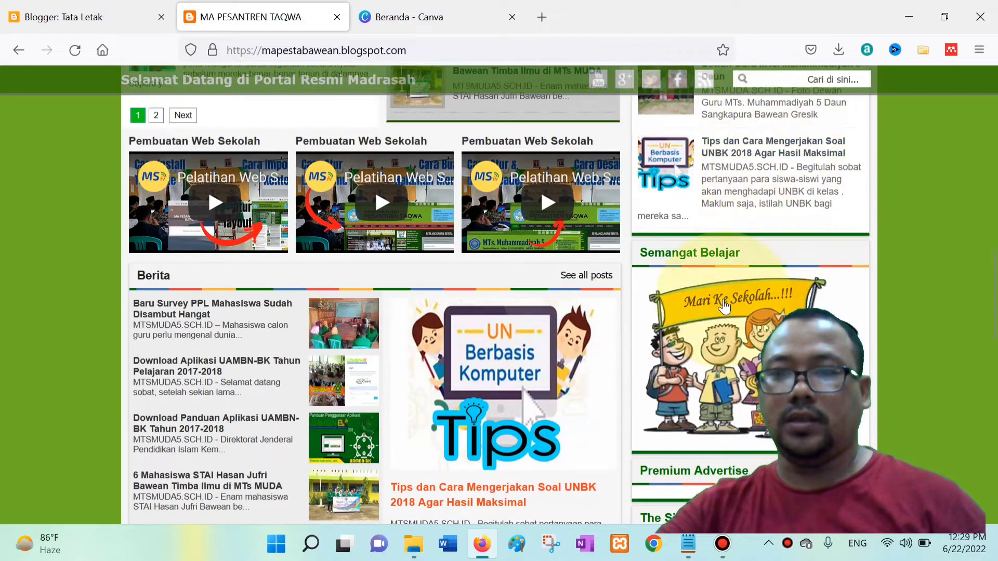
scroll(721, 214, up, 7)
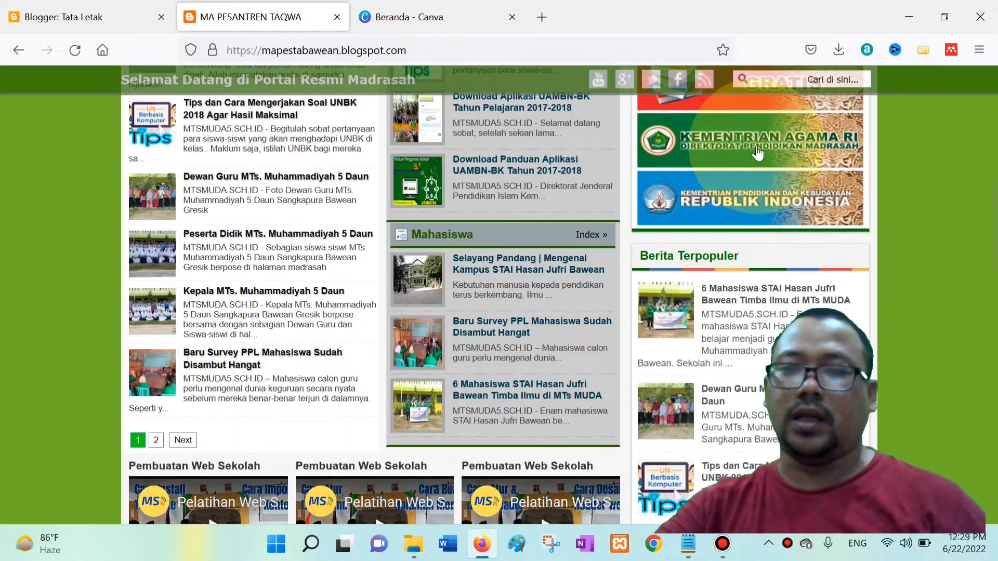
scroll(757, 366, down, 7)
scroll(758, 366, down, 5)
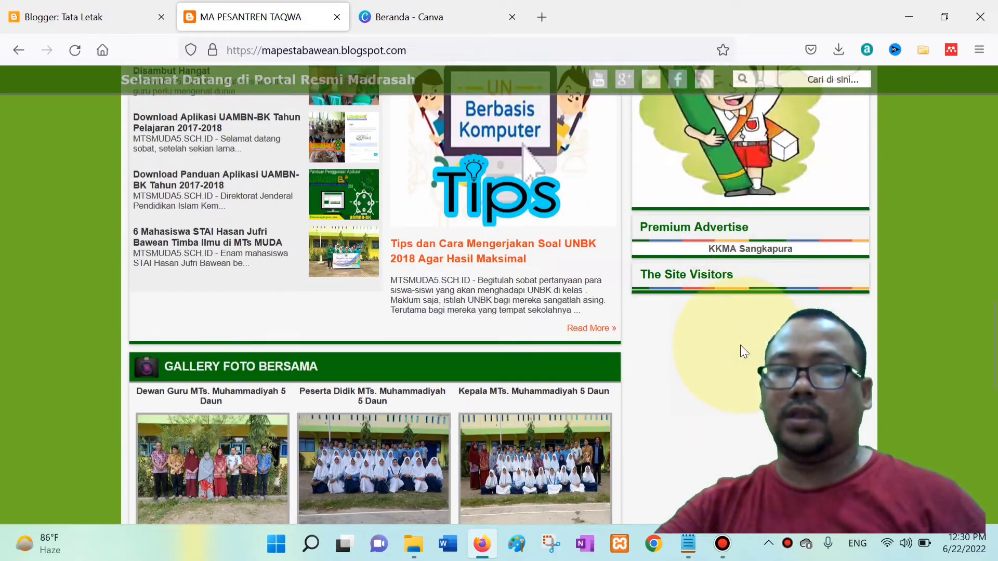
scroll(741, 349, up, 2)
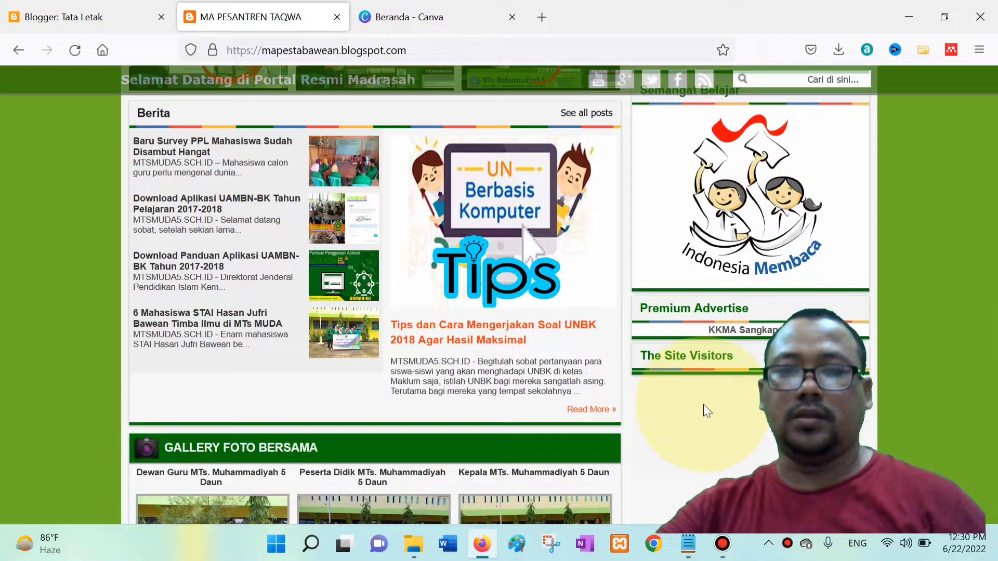
scroll(703, 404, up, 10)
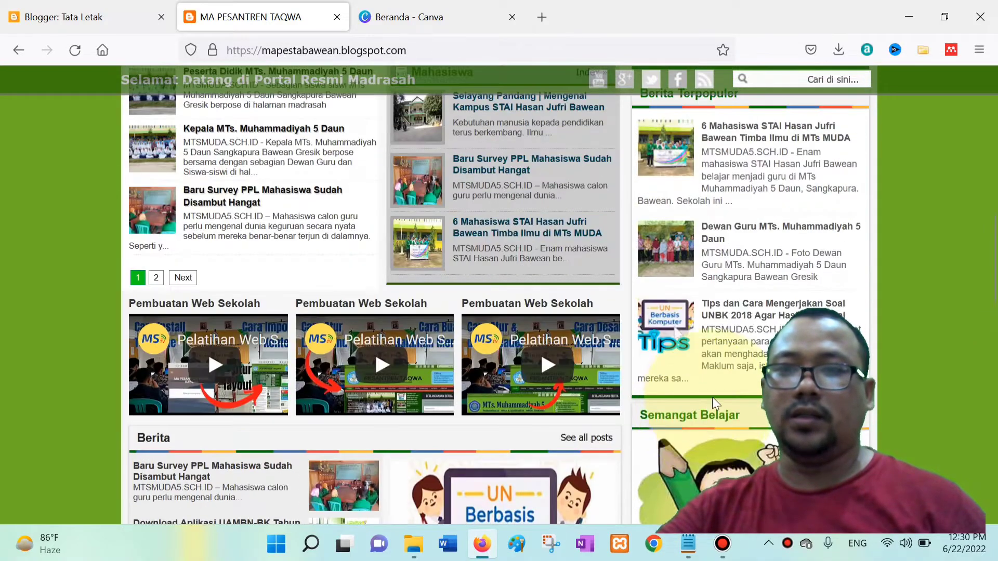
scroll(743, 286, up, 3)
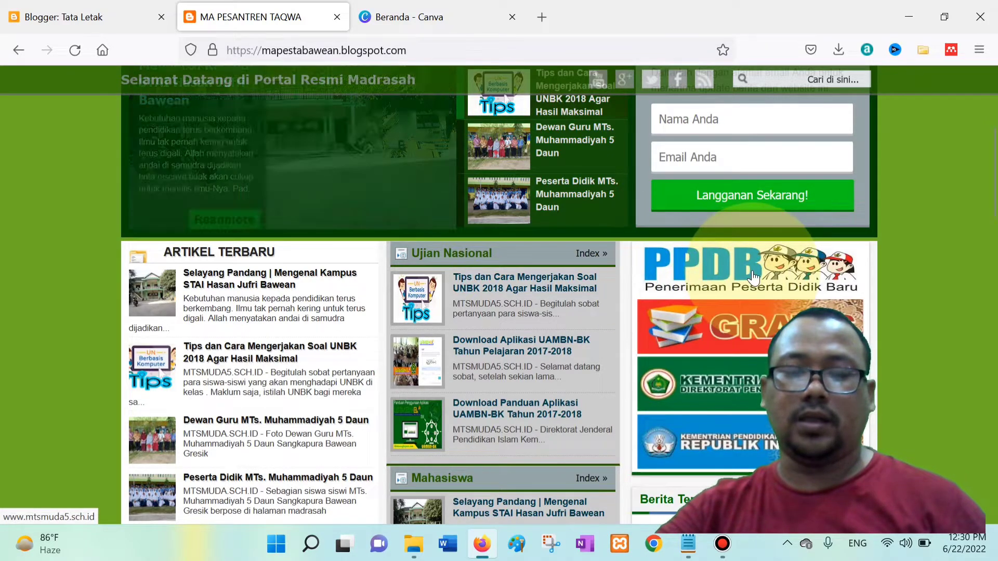
Step: Examine the sidebar's Semangat Belajar, Premium Advertise and The Site Visitors sections on the blog homepage
scroll(754, 278, down, 10)
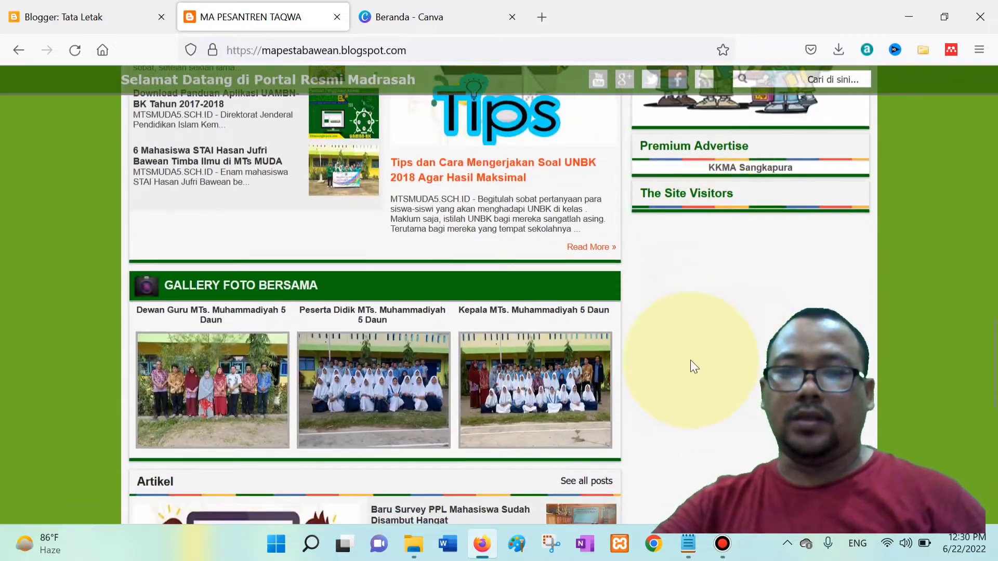
scroll(706, 335, up, 3)
scroll(734, 189, up, 5)
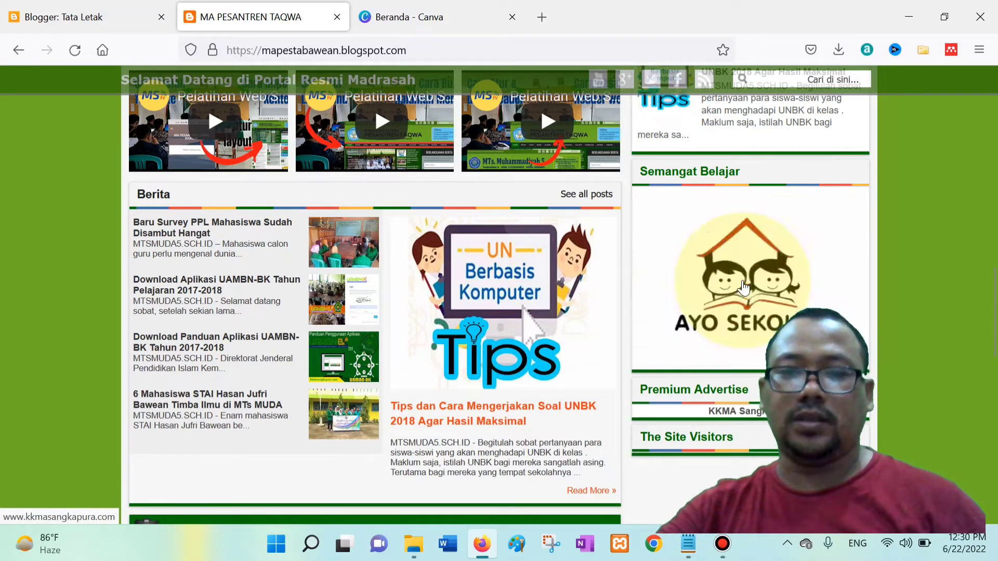
scroll(739, 289, down, 4)
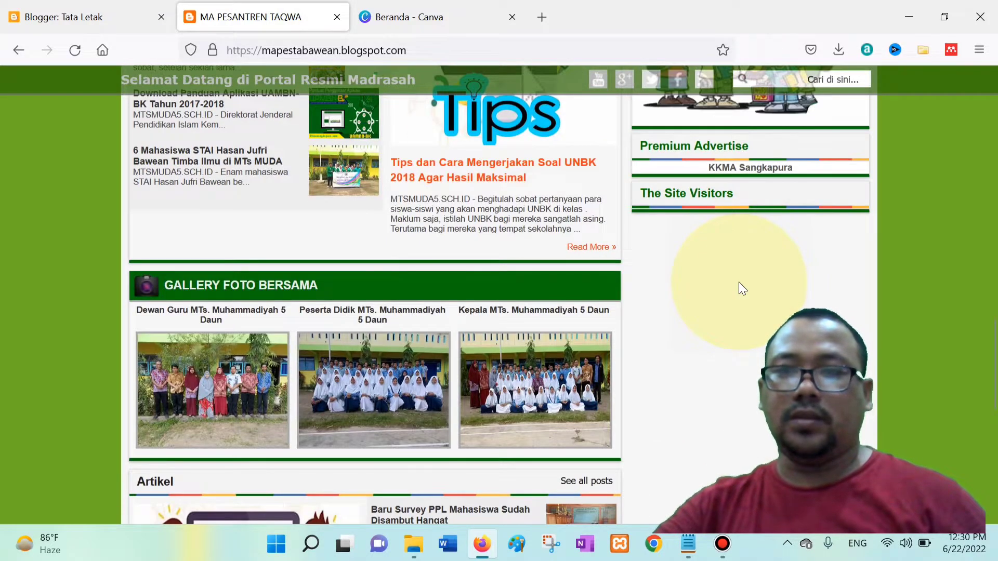
scroll(740, 286, up, 1)
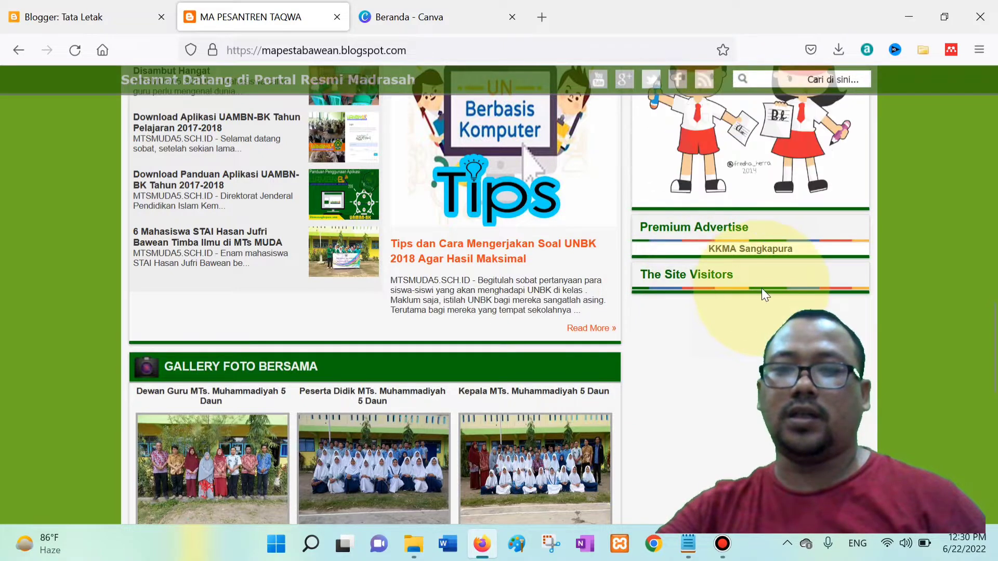
drag(738, 275, 637, 281)
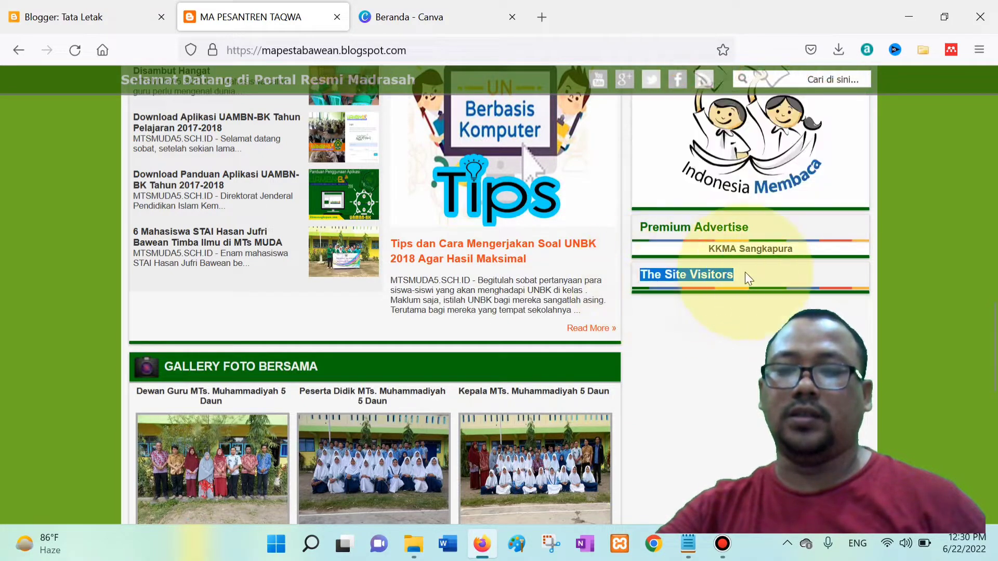
click(762, 283)
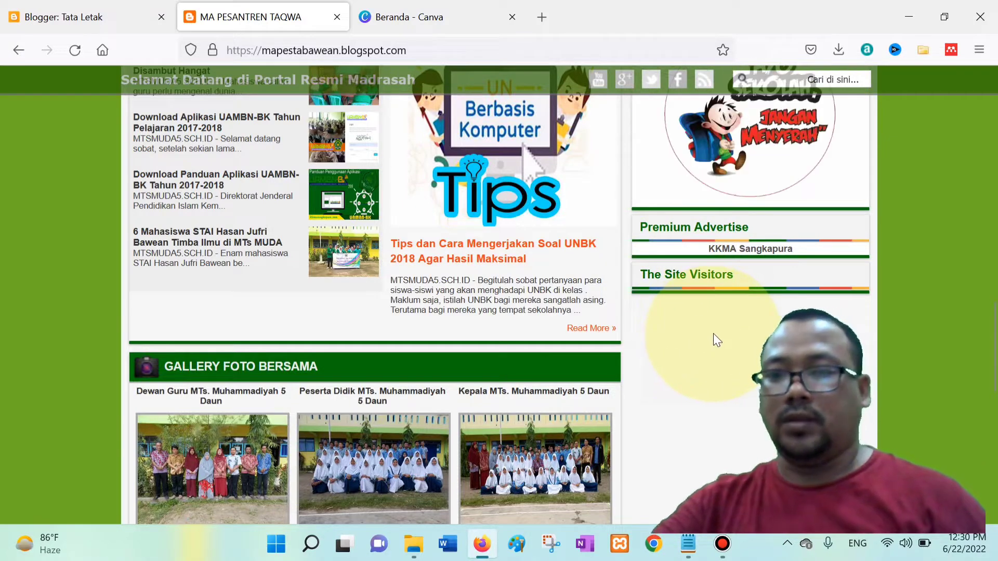
scroll(713, 335, up, 2)
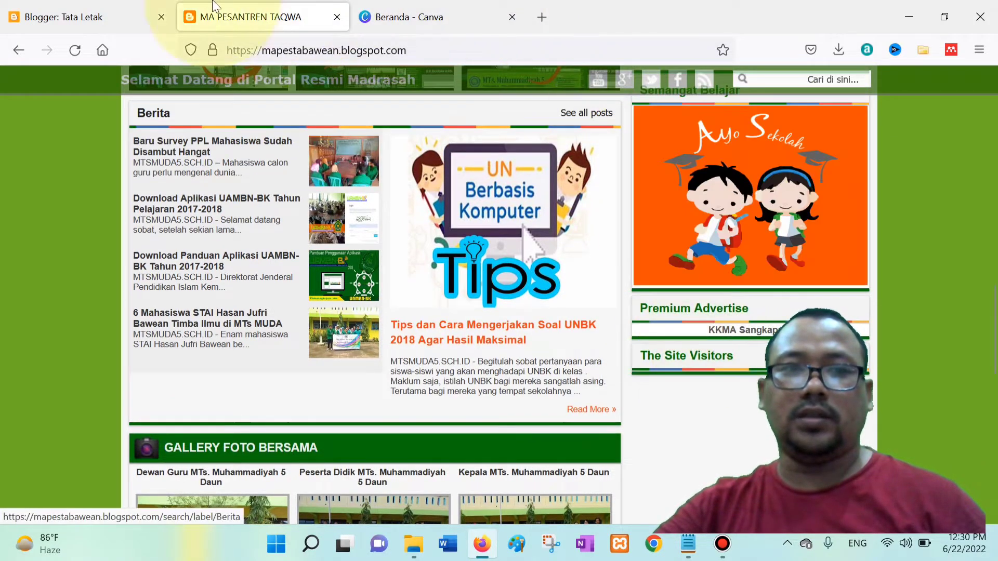
Step: Examine the gadget areas in the Blogger layout and compare them with the subscription box and sidebar banners on the live blog
click(72, 10)
scroll(623, 353, down, 3)
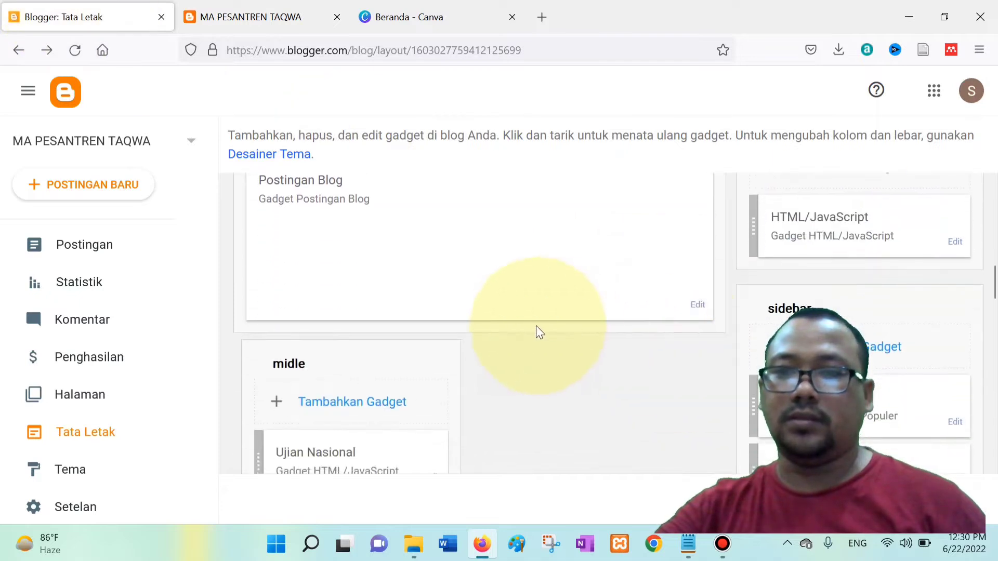
scroll(535, 325, up, 3)
scroll(445, 294, down, 8)
click(83, 432)
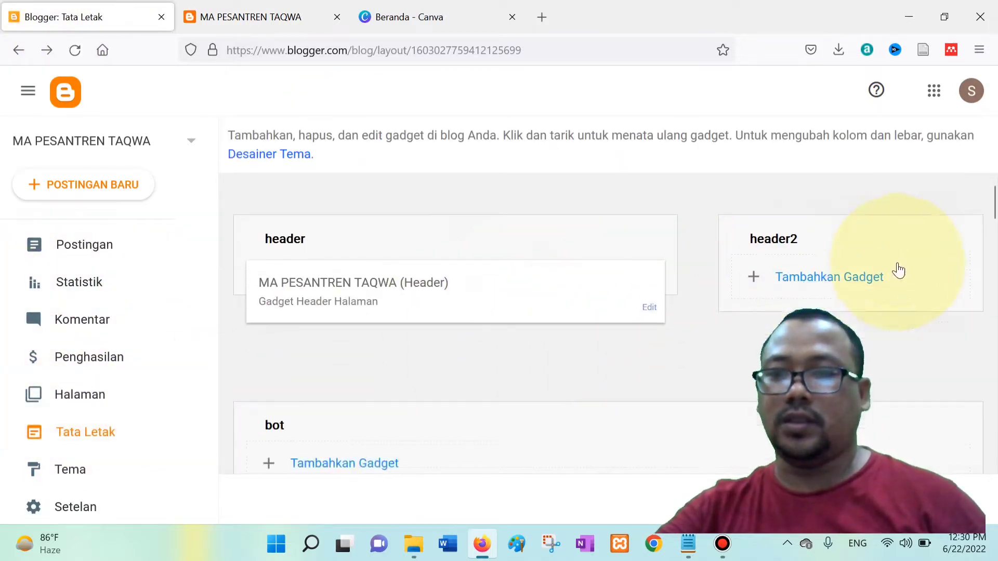
scroll(891, 280, down, 10)
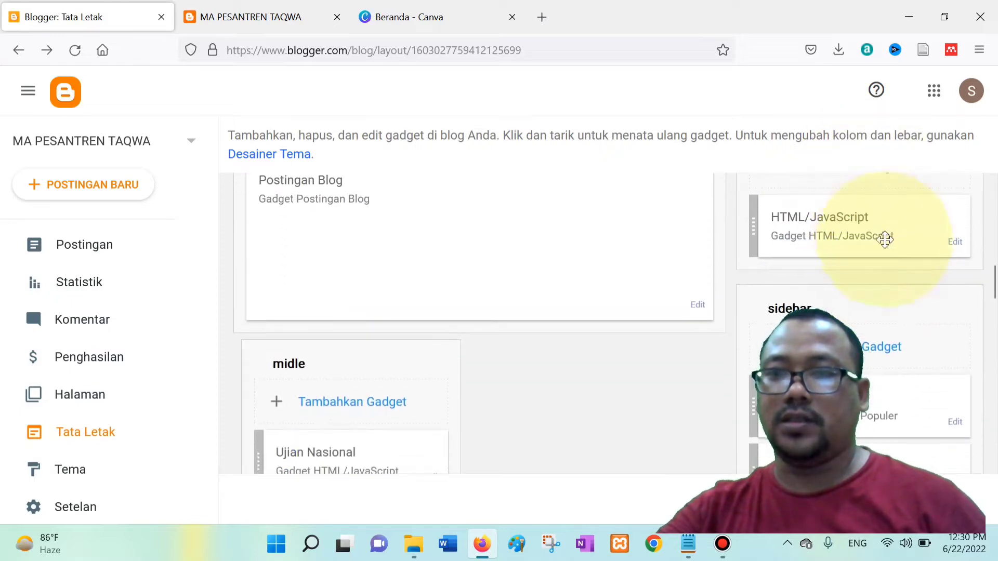
scroll(921, 366, down, 2)
scroll(923, 364, up, 8)
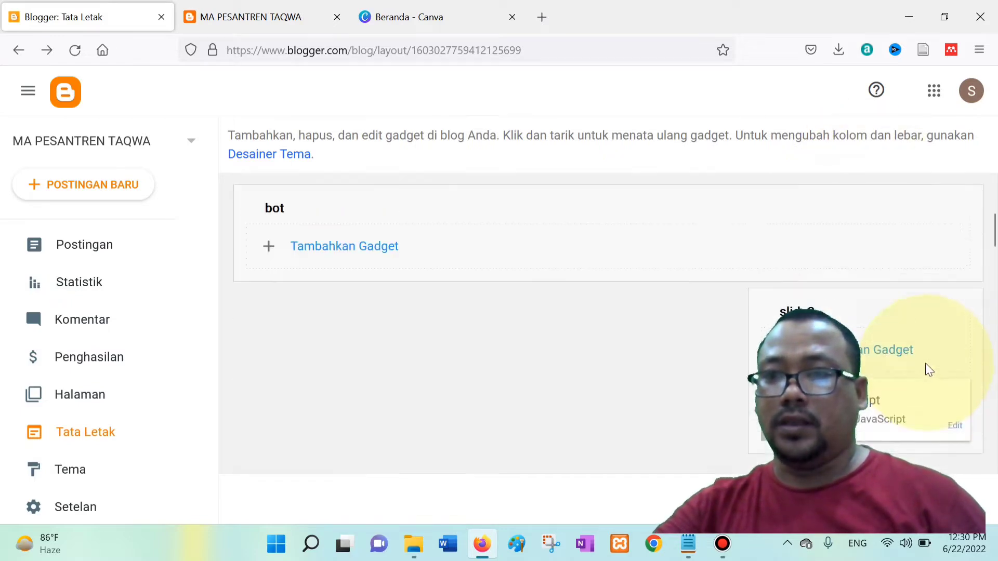
scroll(924, 360, down, 3)
scroll(879, 247, up, 2)
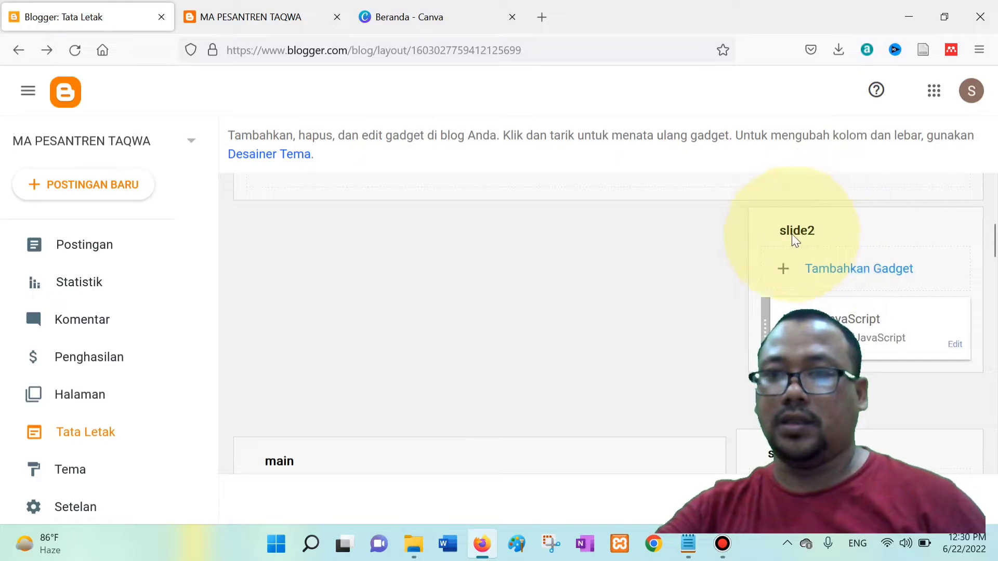
click(260, 13)
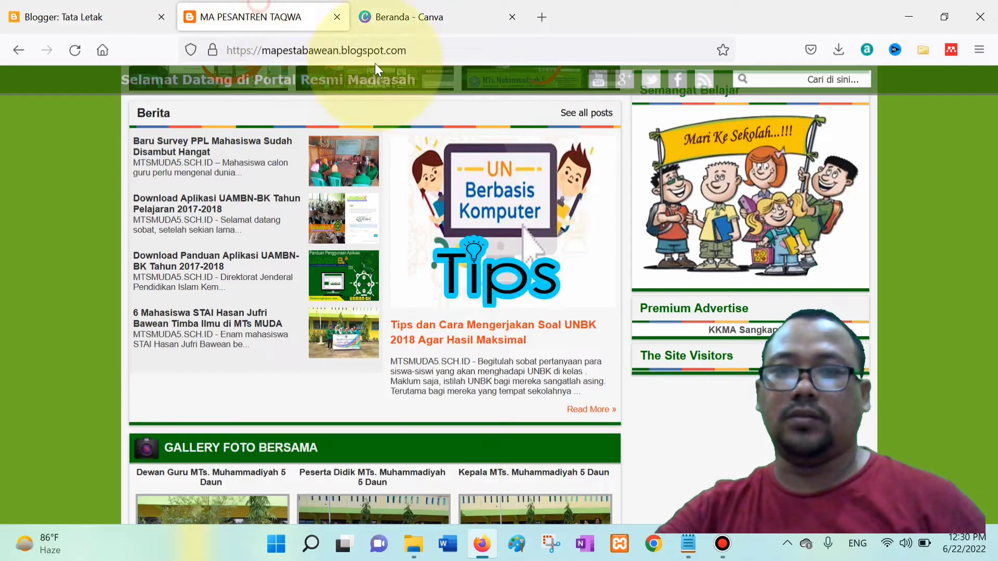
scroll(700, 306, up, 10)
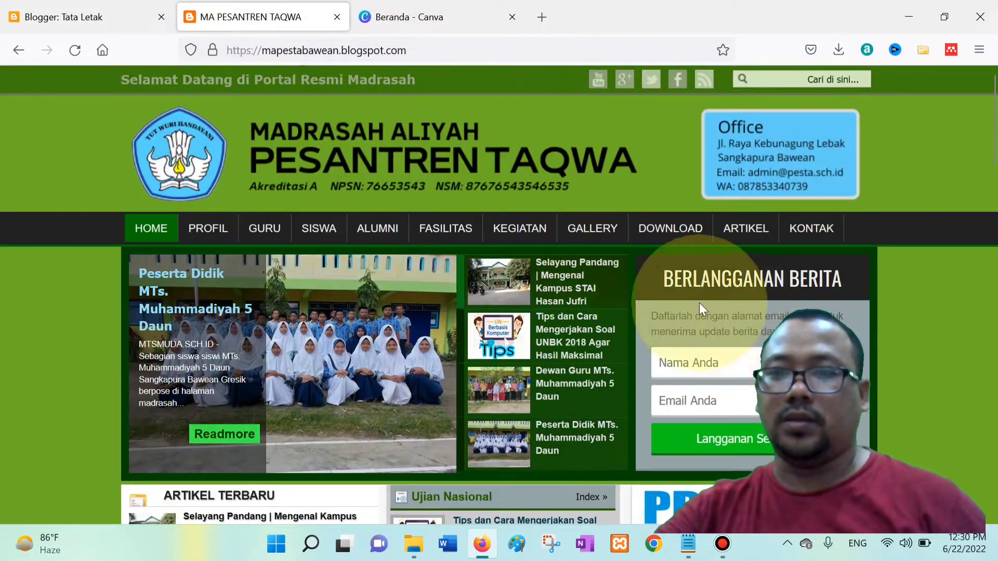
scroll(700, 307, down, 5)
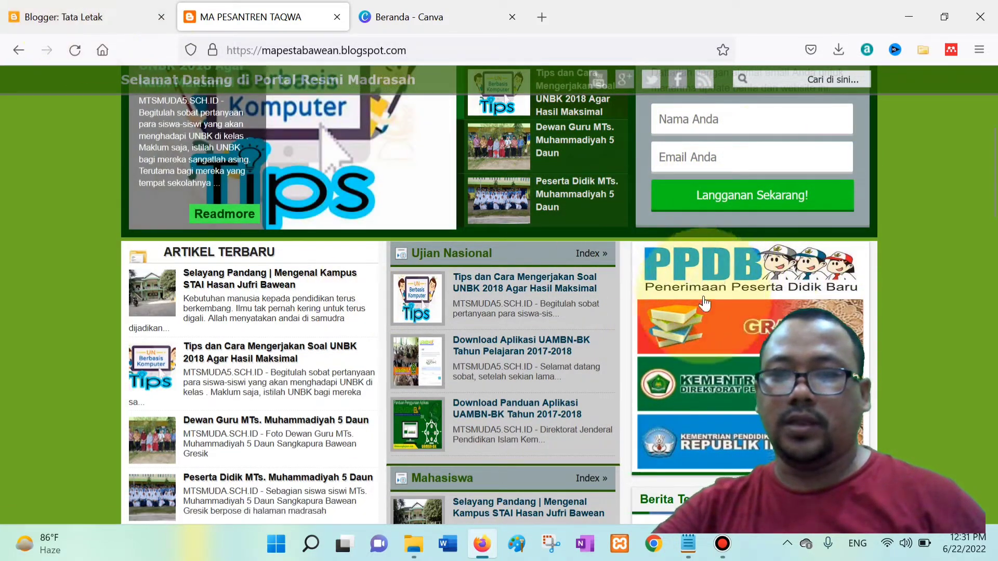
scroll(704, 303, down, 2)
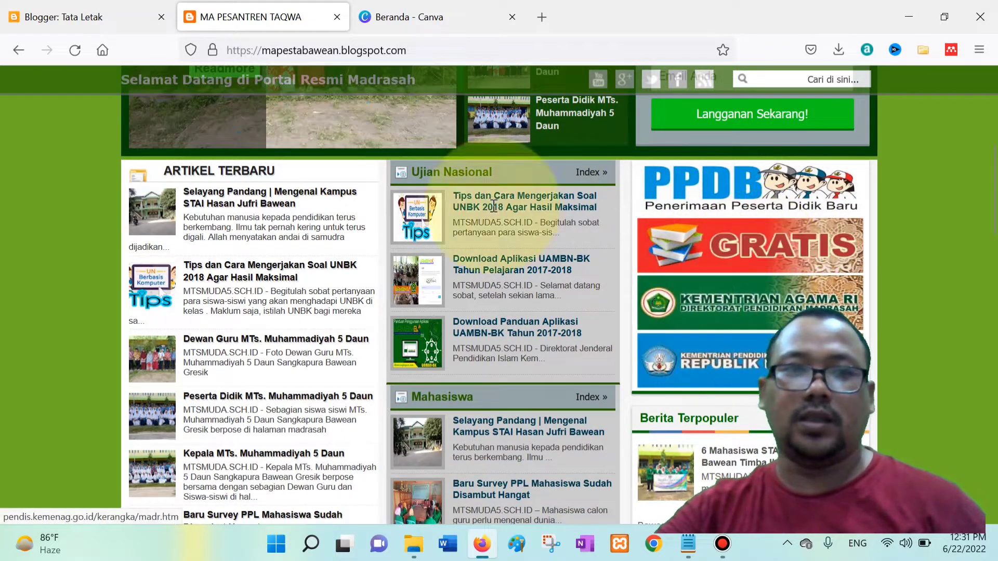
Step: Open the HTML/JavaScript gadget of the sidebar1 area in the Blogger layout for editing
click(84, 17)
scroll(679, 341, down, 5)
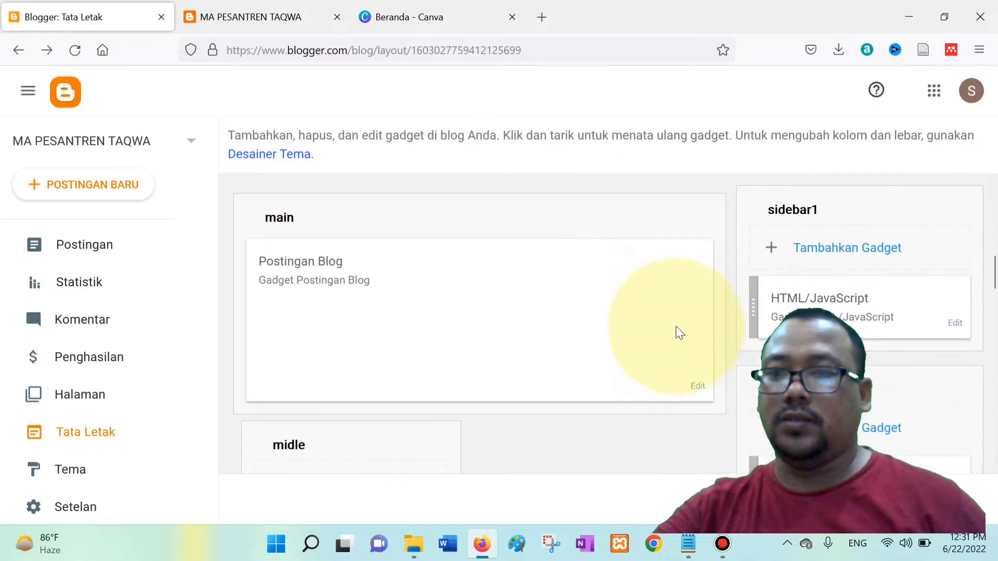
scroll(832, 239, down, 2)
scroll(852, 254, up, 2)
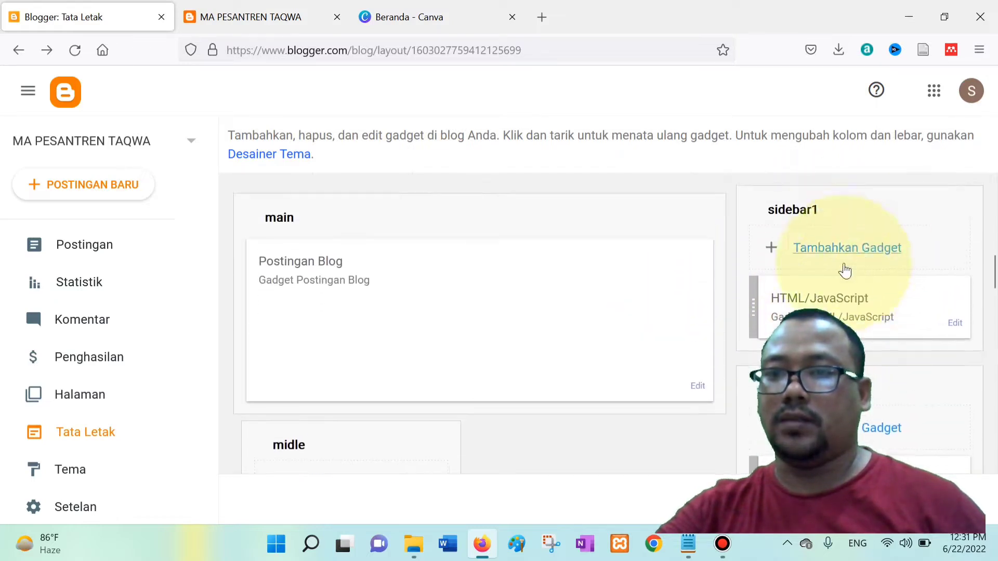
click(954, 324)
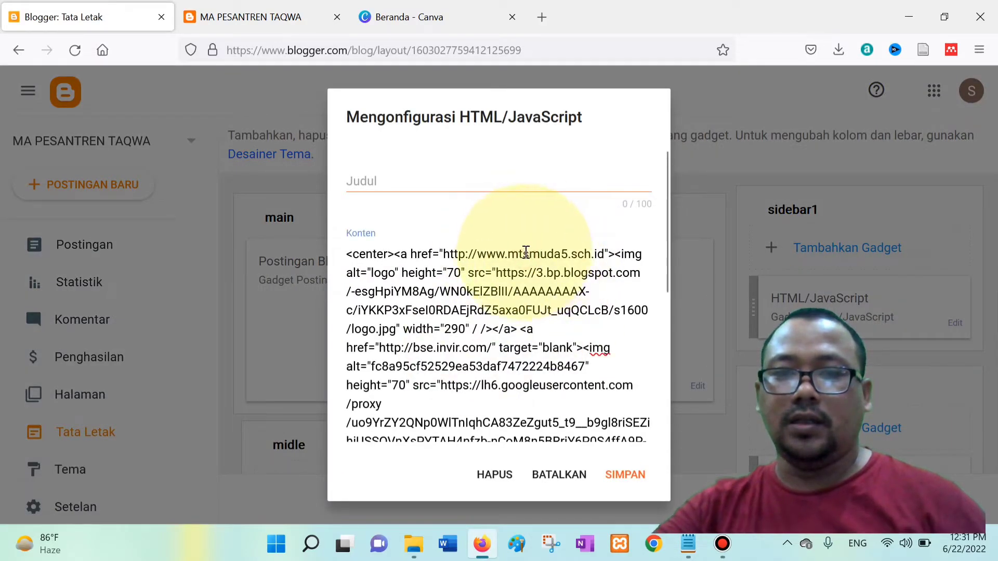
Step: Locate the first banner's image address, ending in logo.jpg, in the gadget content and compare it with the PPDB banner on the blog
click(521, 262)
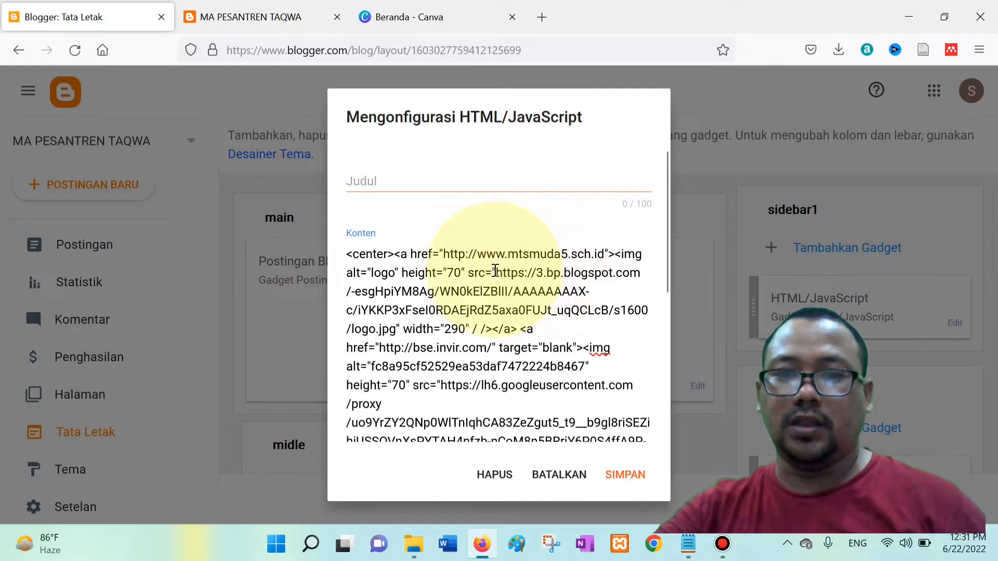
drag(496, 272, 397, 335)
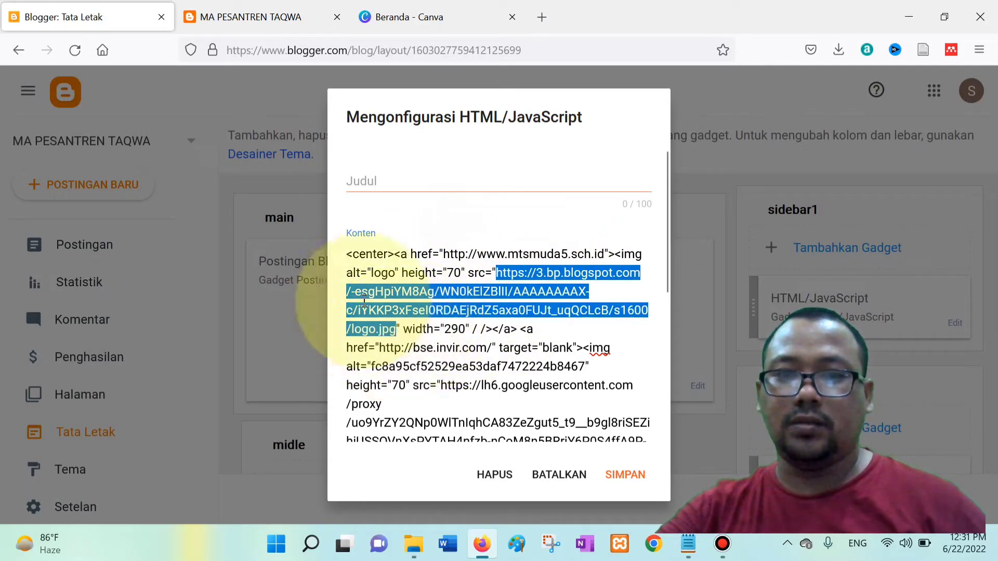
click(250, 17)
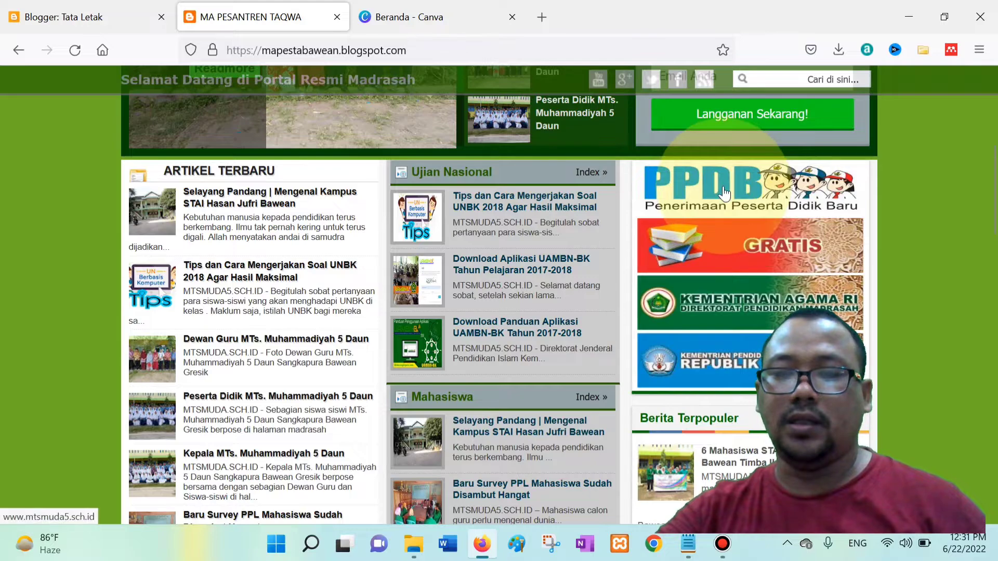
click(91, 18)
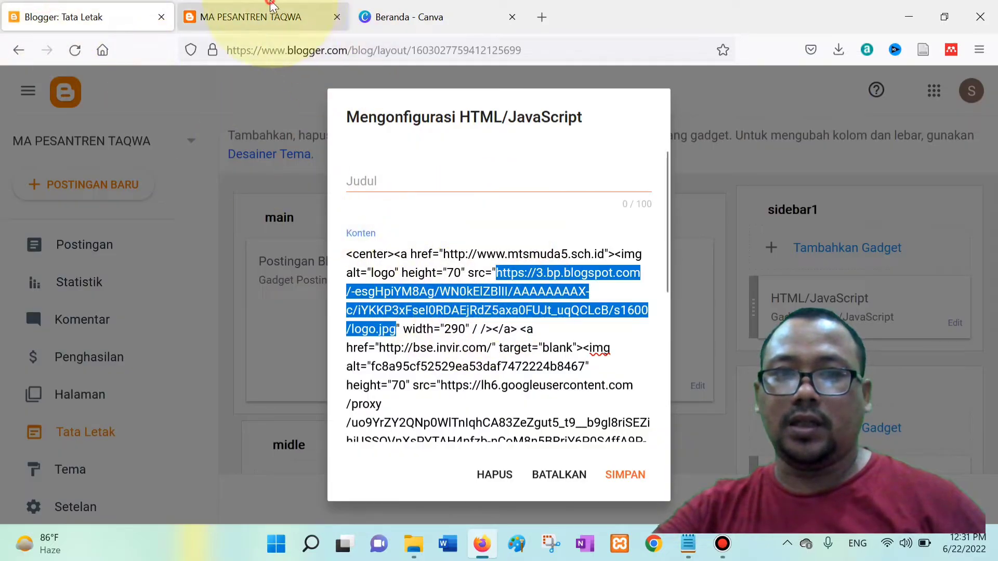
click(271, 7)
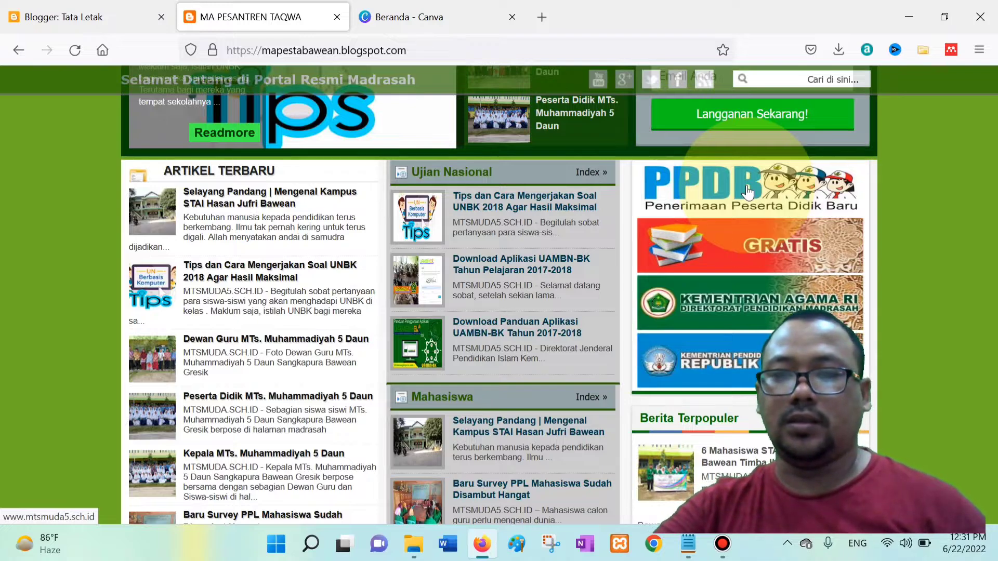
click(88, 17)
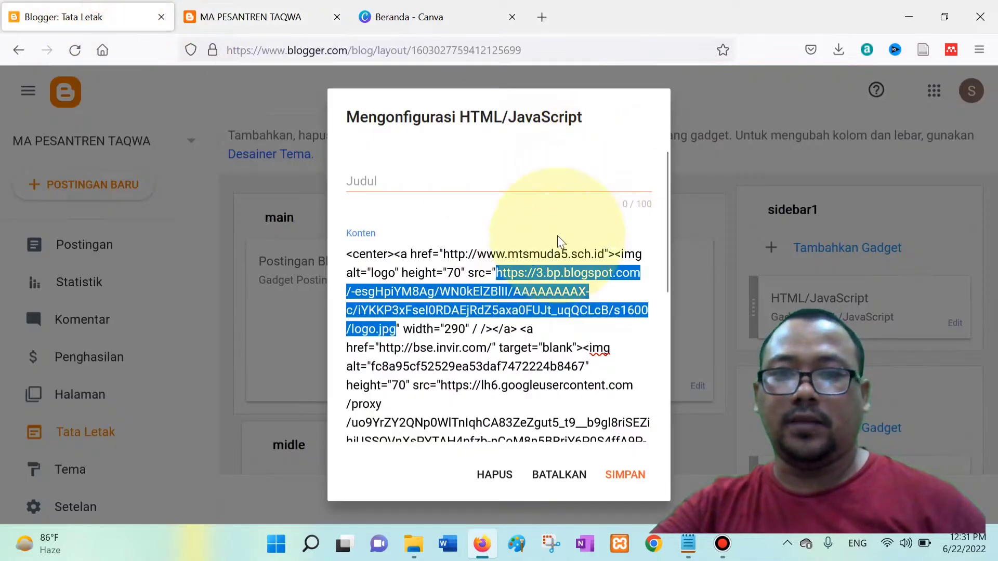
click(538, 272)
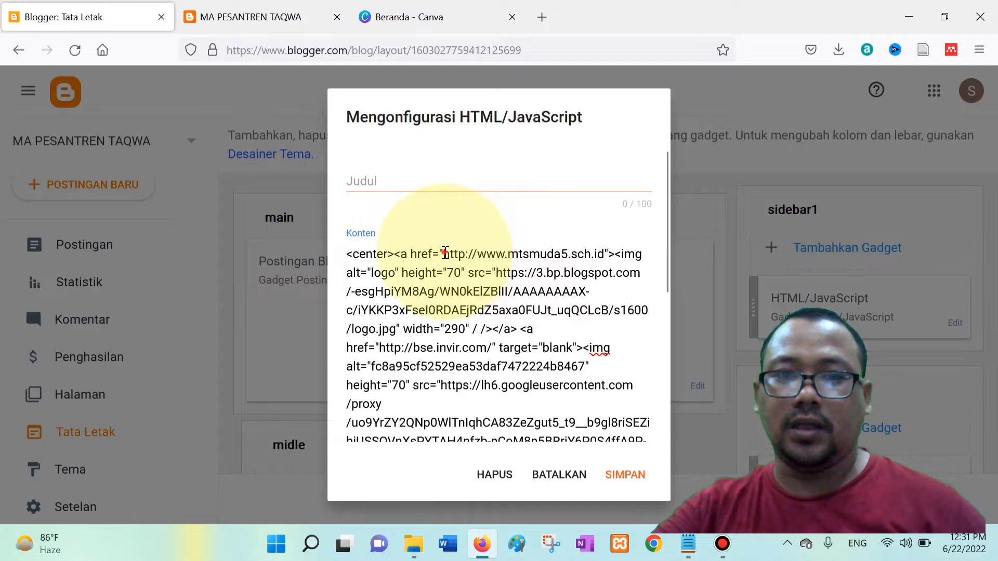
drag(445, 254, 563, 258)
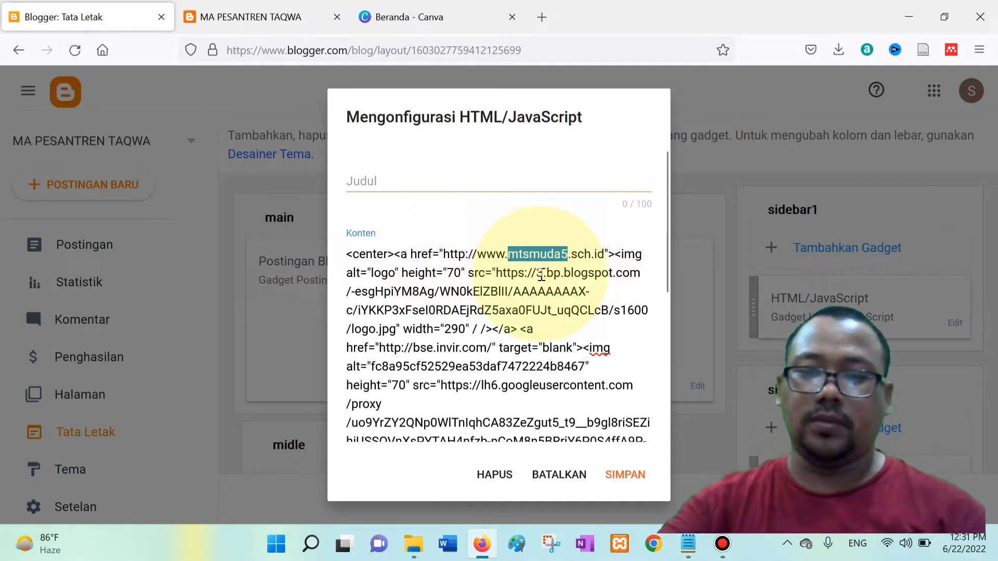
text(ppdb.)
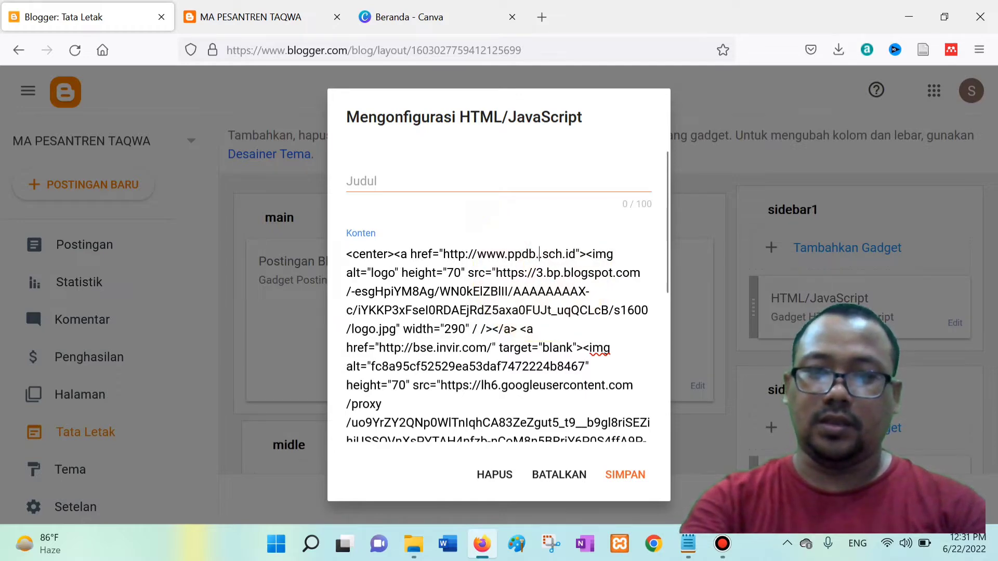
text(map)
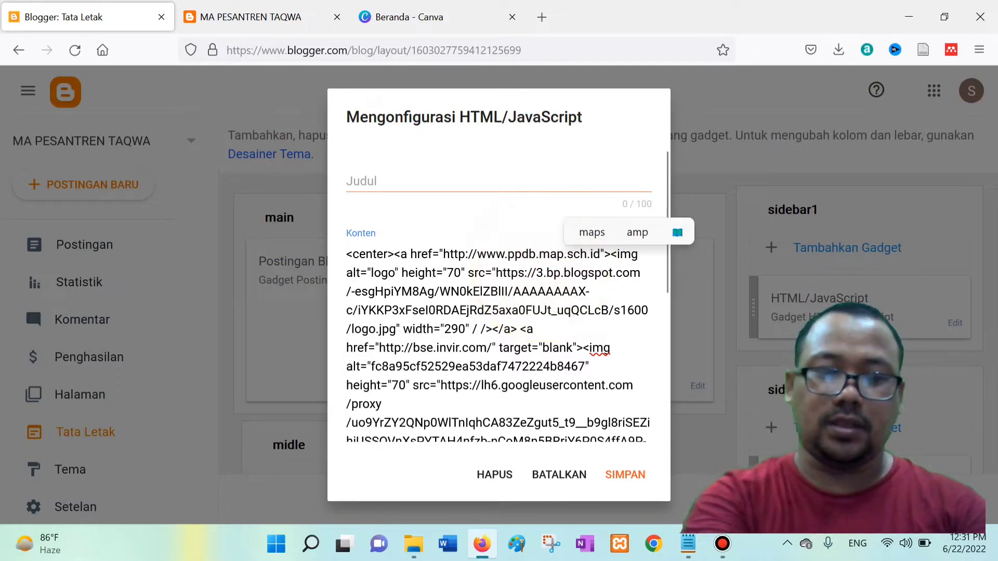
text(esta)
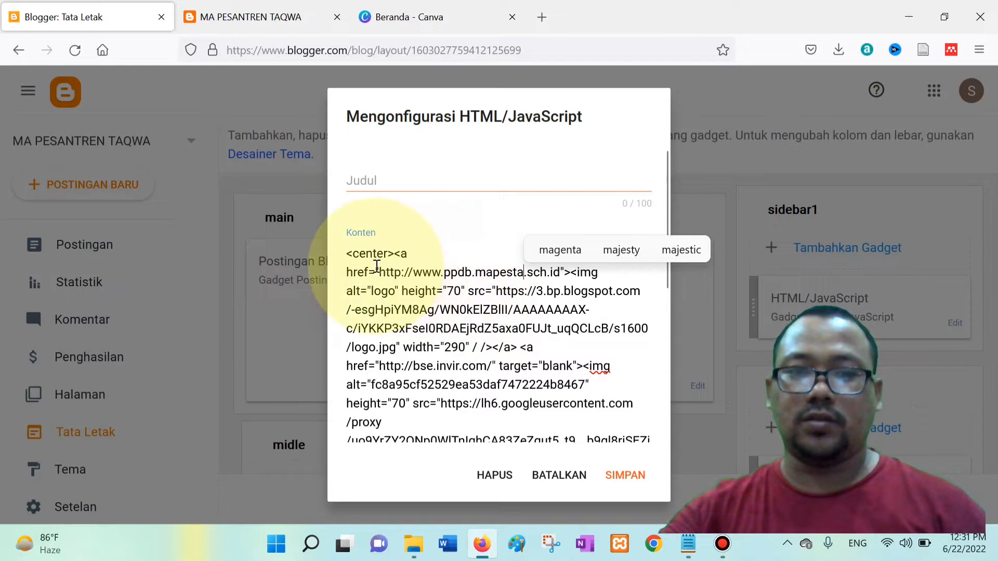
drag(380, 272, 514, 276)
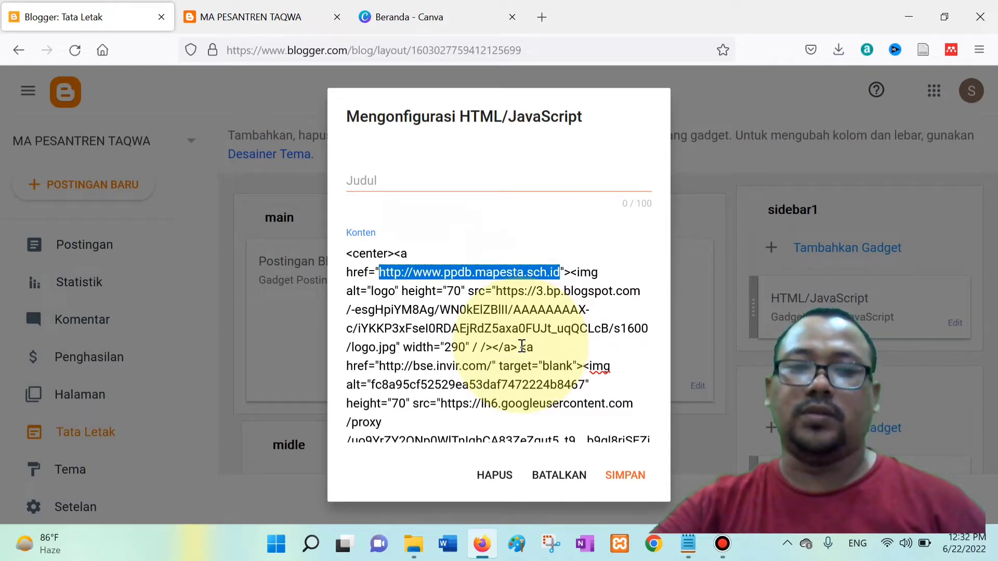
click(635, 477)
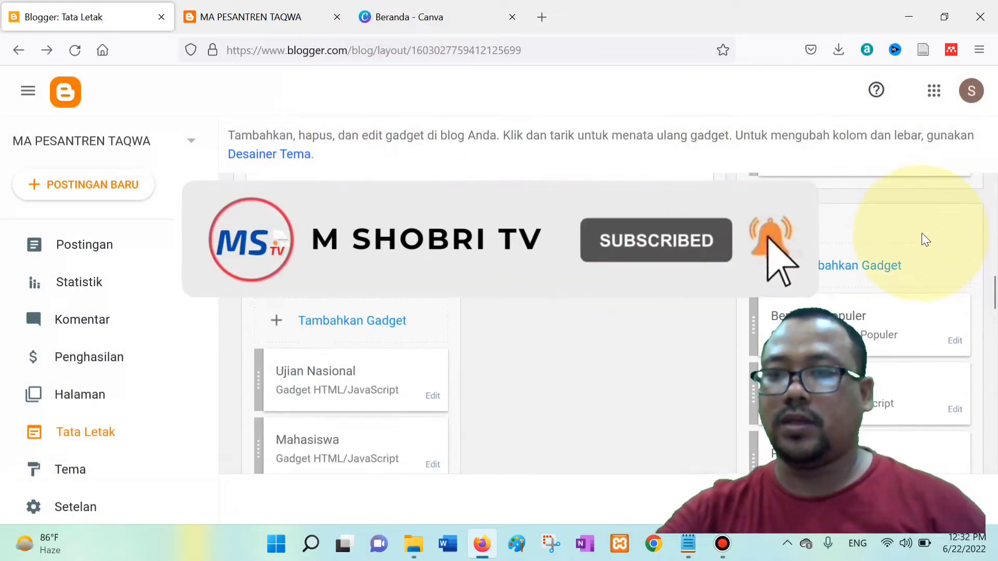
Step: Find the Semangat Belajar section on the live blog and open its HTML/JavaScript gadget in the Blogger layout for editing
scroll(923, 233, down, 3)
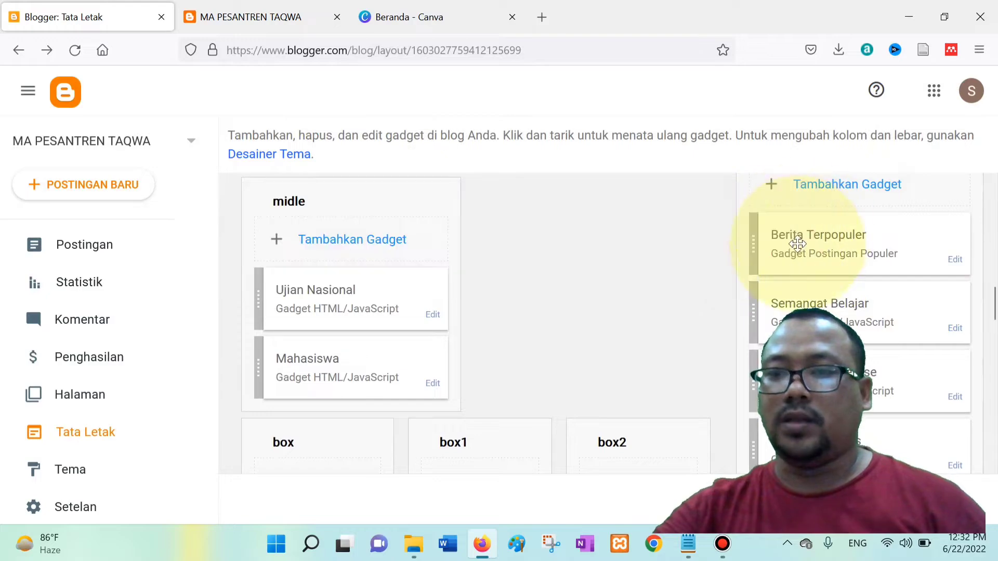
key(ctrl+Tab)
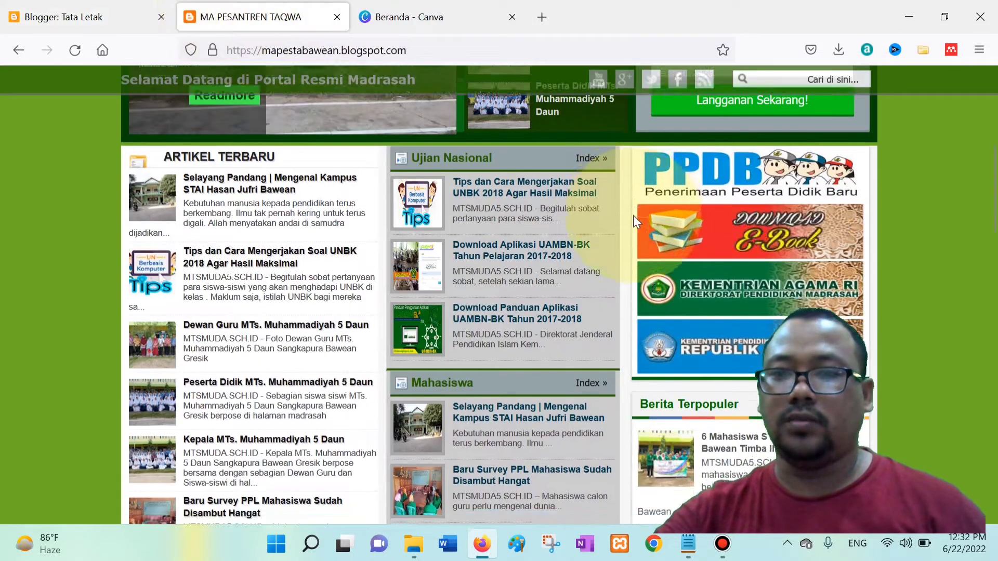
scroll(657, 223, down, 4)
scroll(722, 218, down, 8)
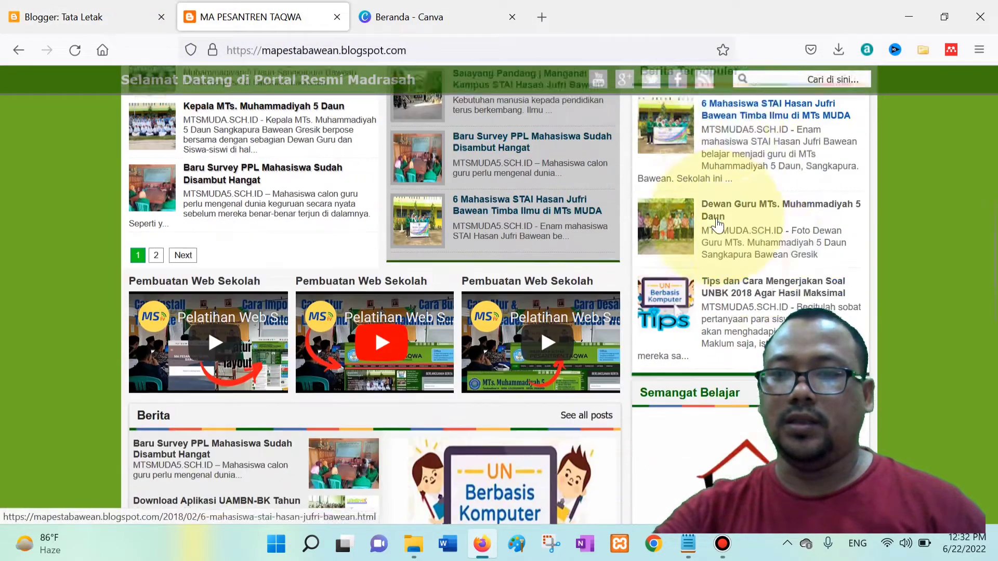
scroll(727, 196, up, 3)
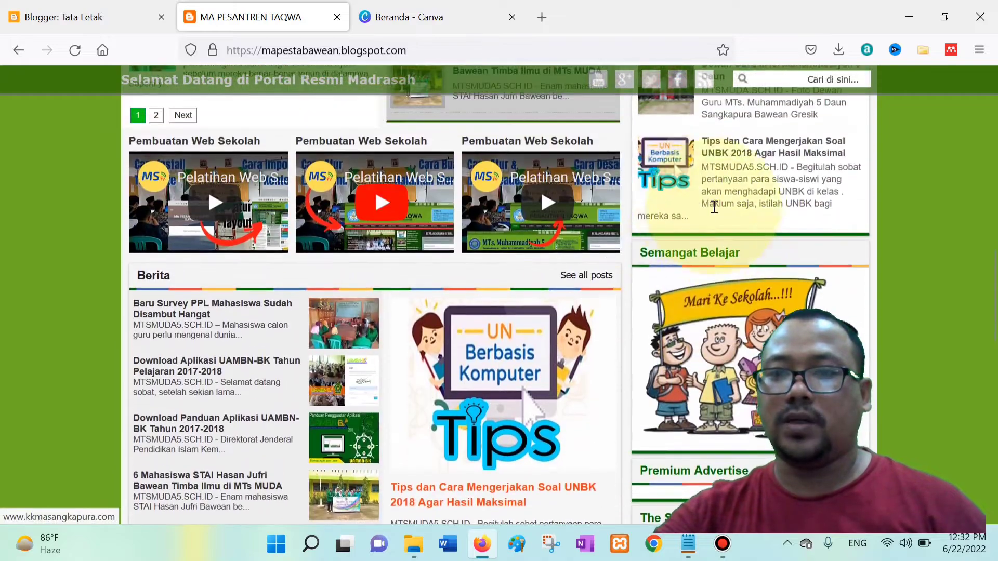
click(89, 17)
scroll(887, 290, down, 2)
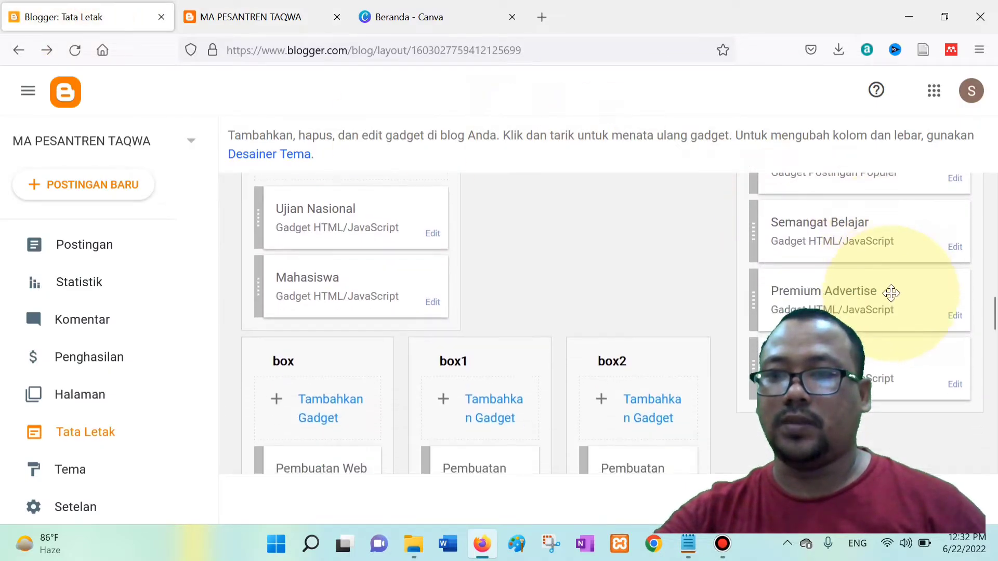
click(957, 251)
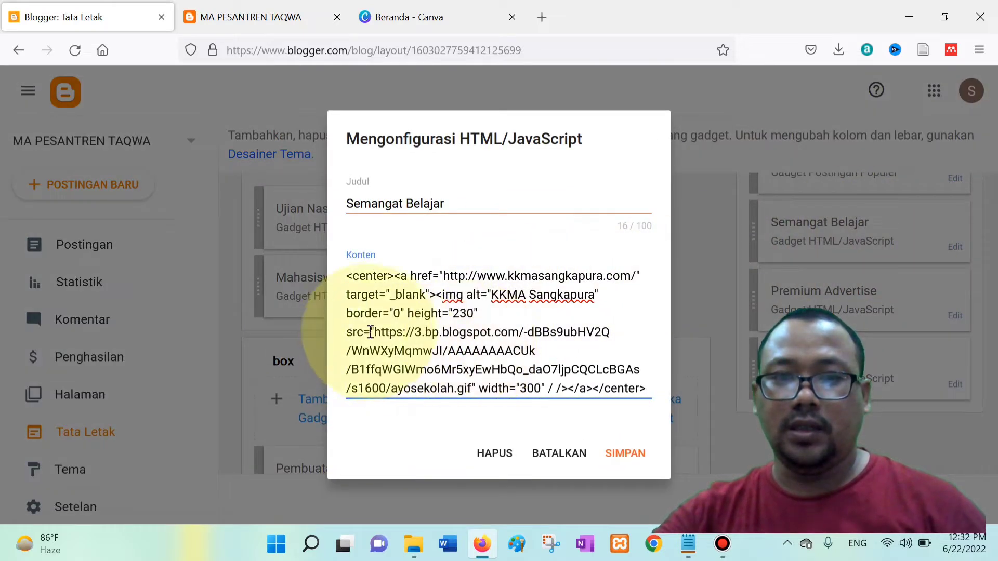
drag(374, 332, 492, 387)
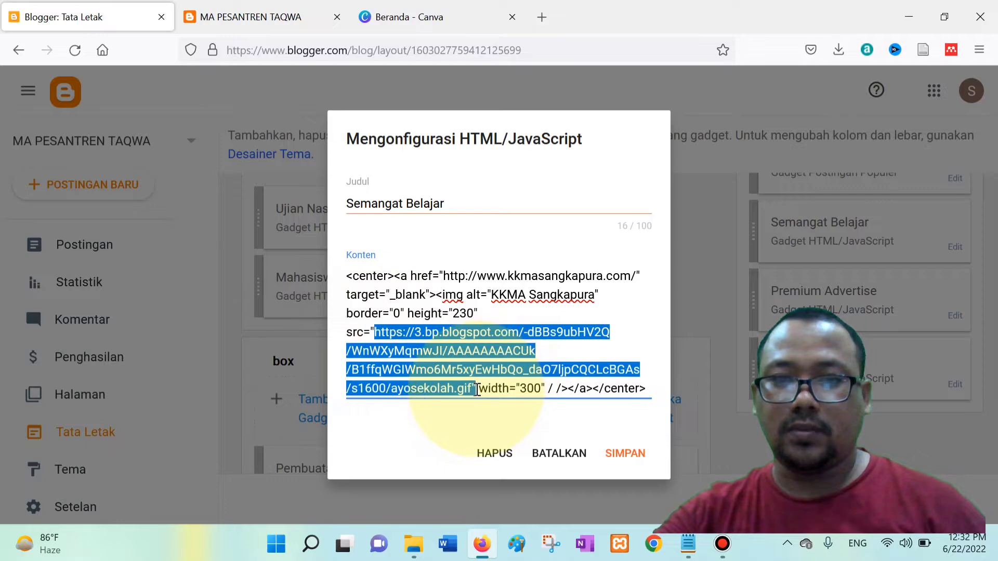
click(456, 363)
drag(445, 274, 634, 281)
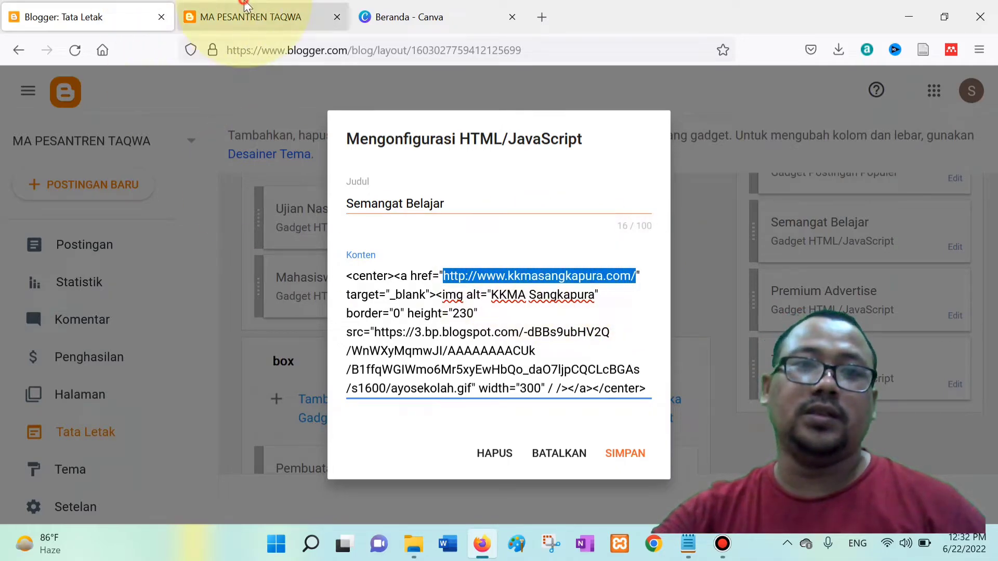
click(255, 17)
click(432, 52)
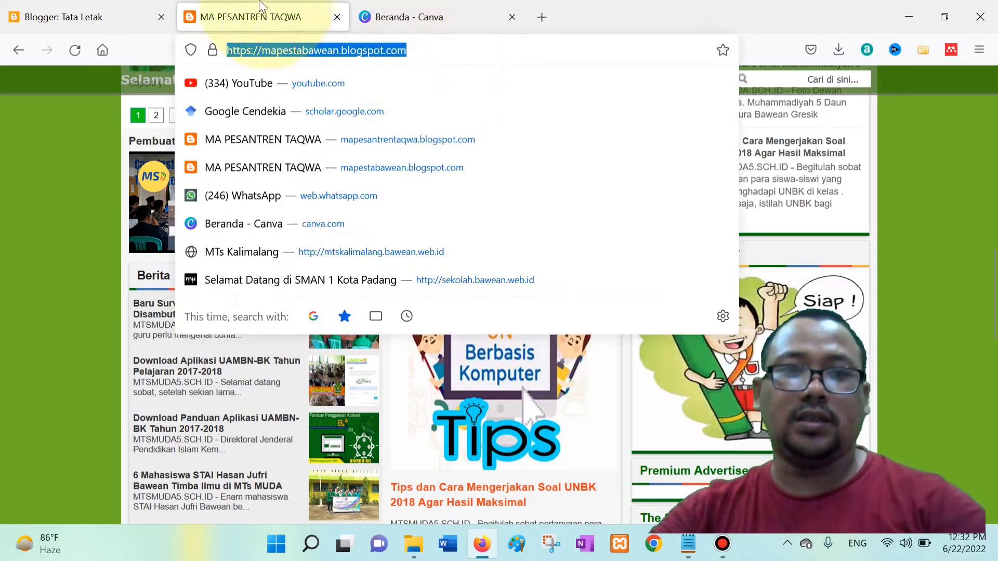
click(84, 17)
text(https://mapestabawean.blogspot.com/)
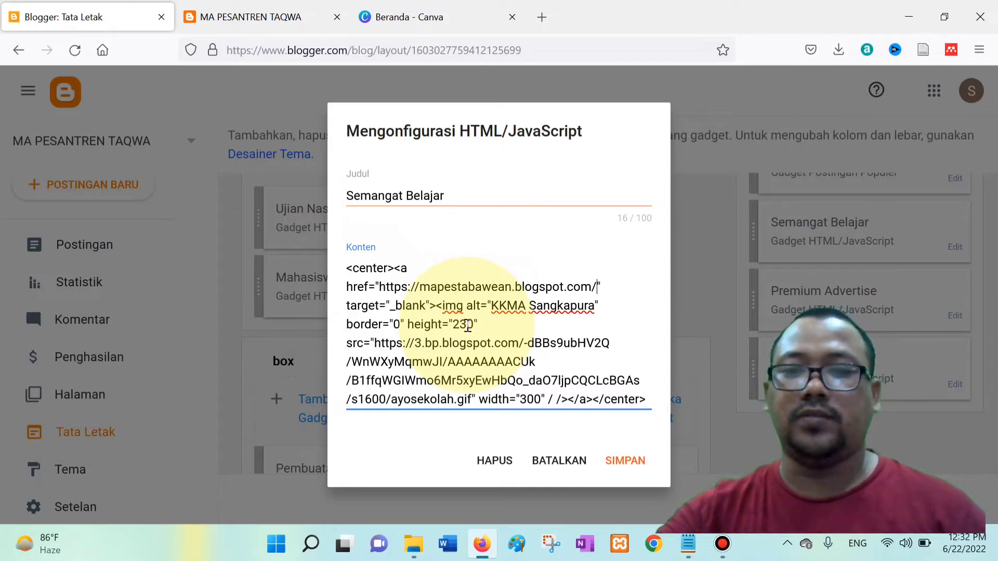
scroll(471, 360, down, 1)
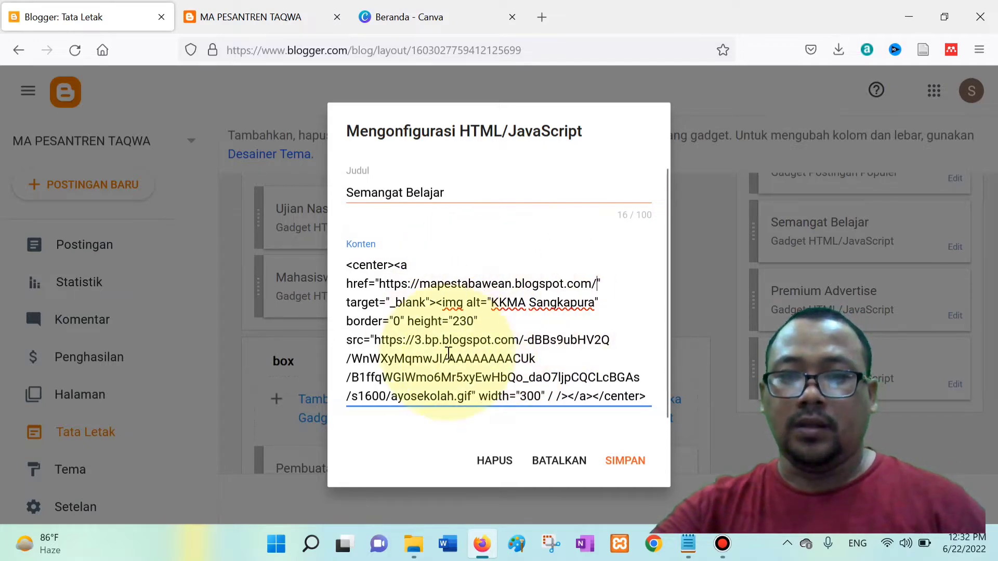
click(639, 461)
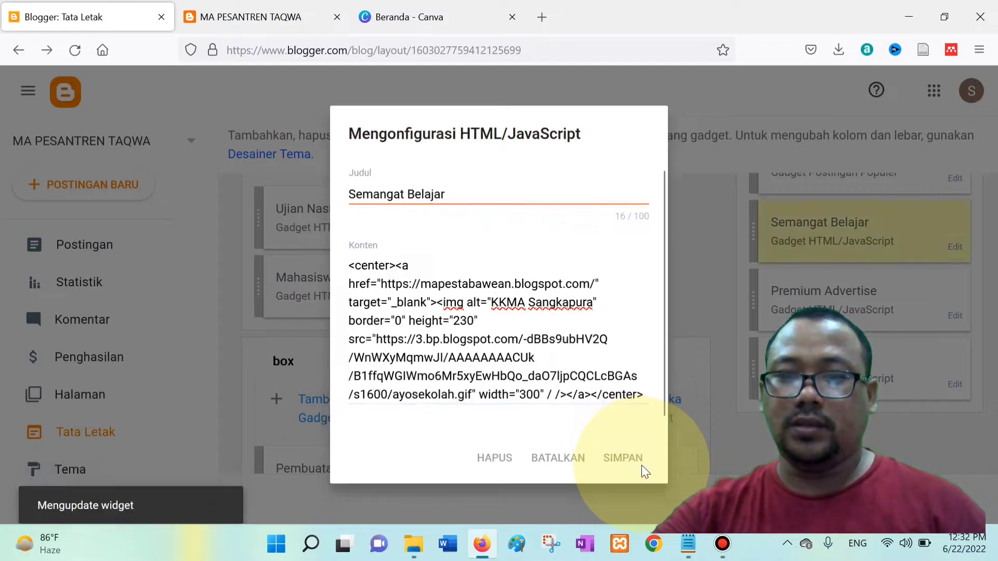
Step: Open the Premium Advertise gadget for editing and load baweanblogmaker.com in a new browser tab
scroll(994, 288, down, 2)
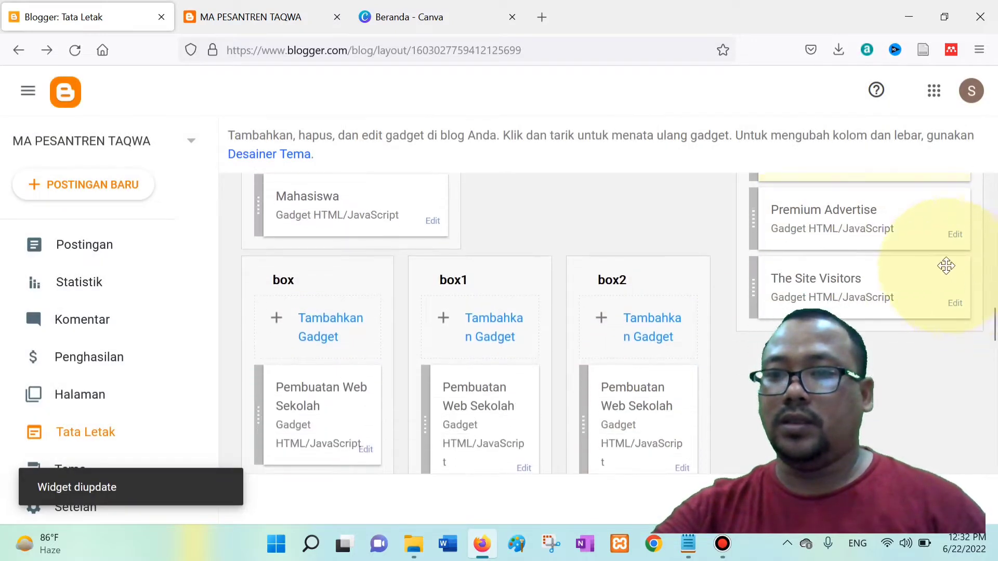
click(955, 235)
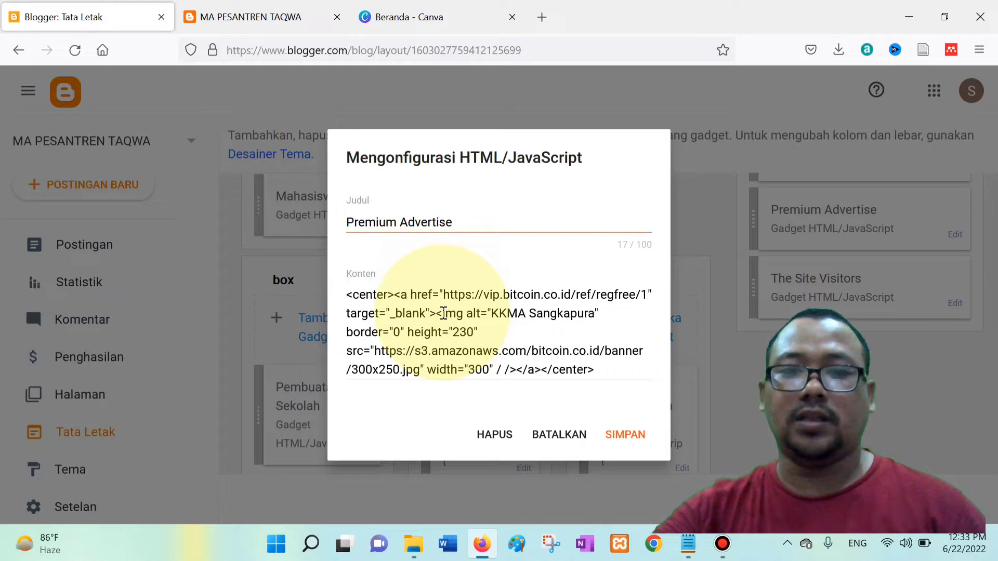
click(543, 16)
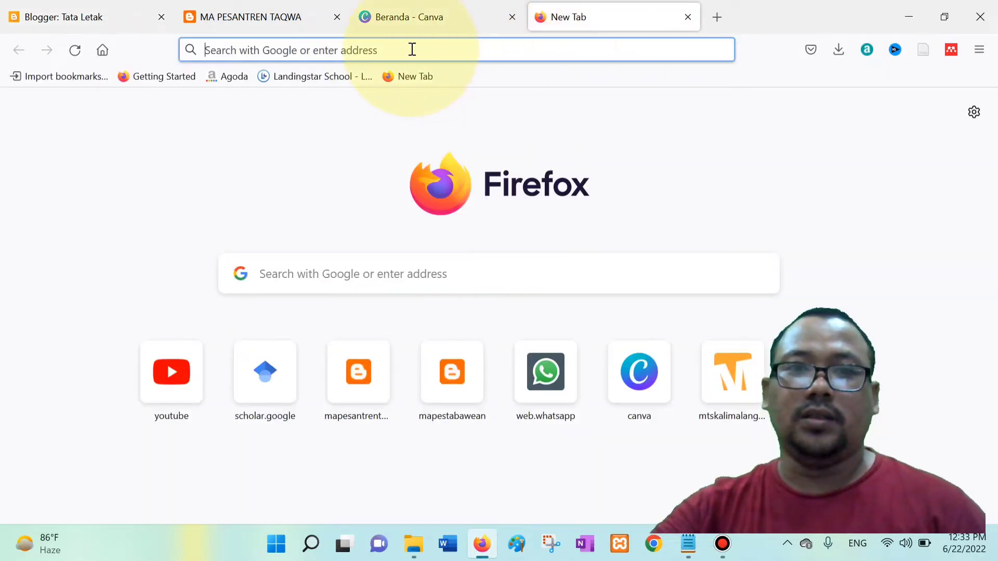
click(383, 49)
click(457, 7)
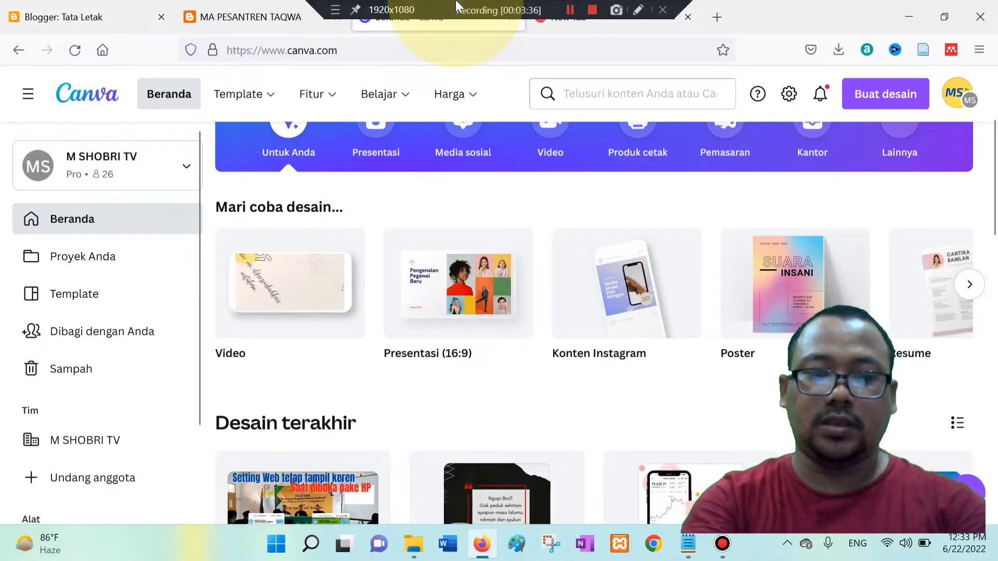
click(556, 23)
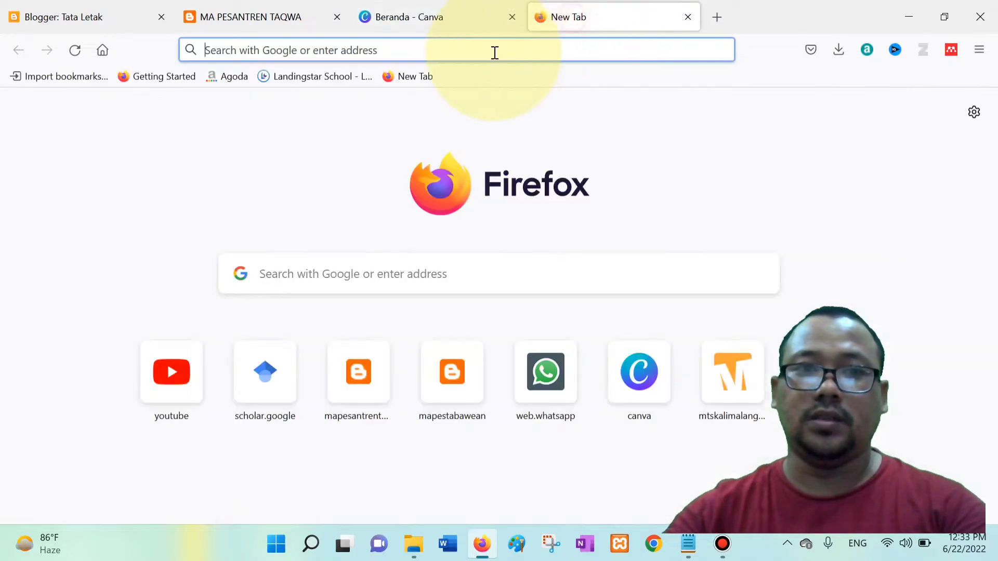
text(baweanblogmaker.com)
key(Return)
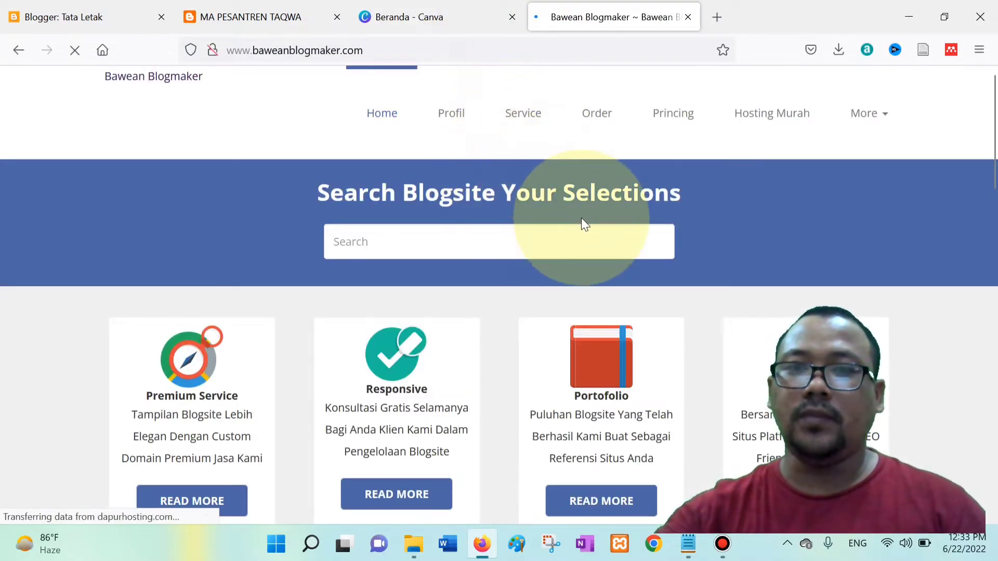
Step: Copy the image address of the Iklan Premium hosting banner on the Bawean Blogmaker Profil page
click(455, 115)
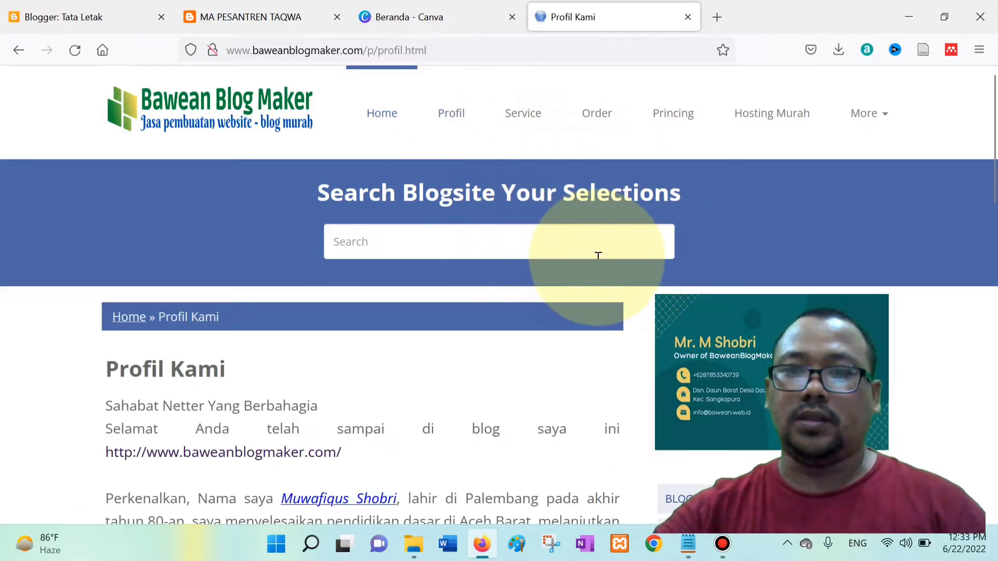
scroll(598, 258, down, 10)
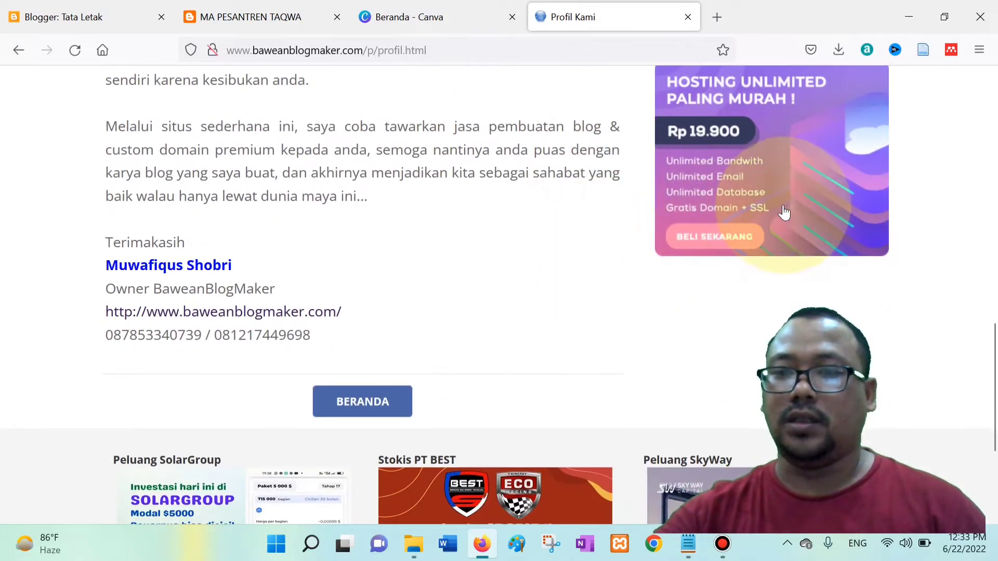
scroll(784, 212, up, 2)
right_click(785, 186)
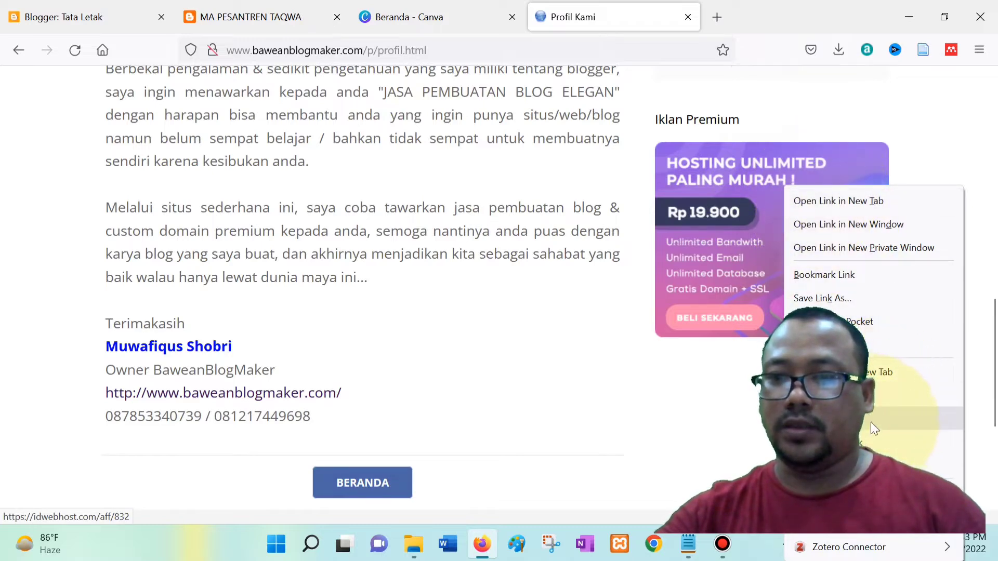
click(891, 444)
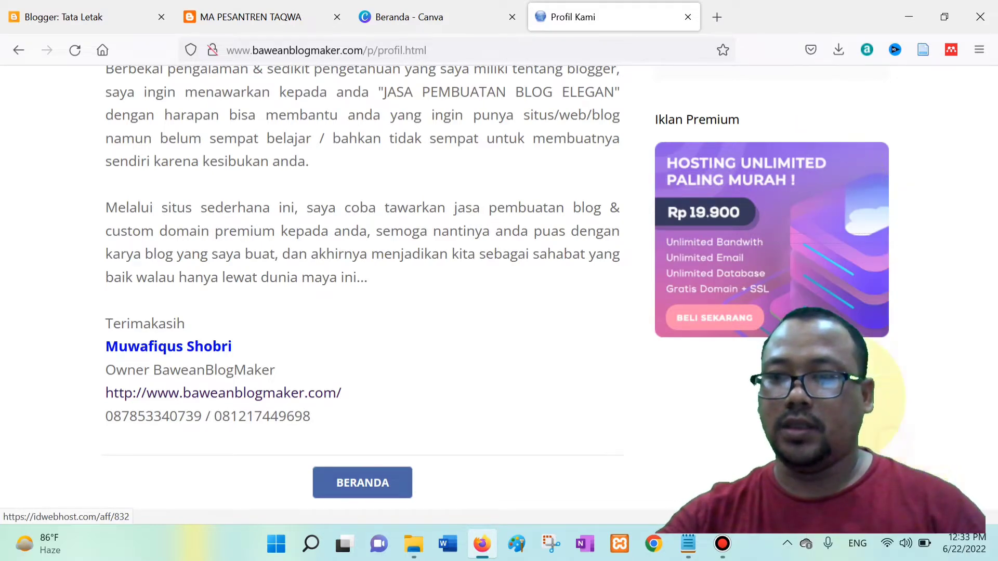
click(83, 17)
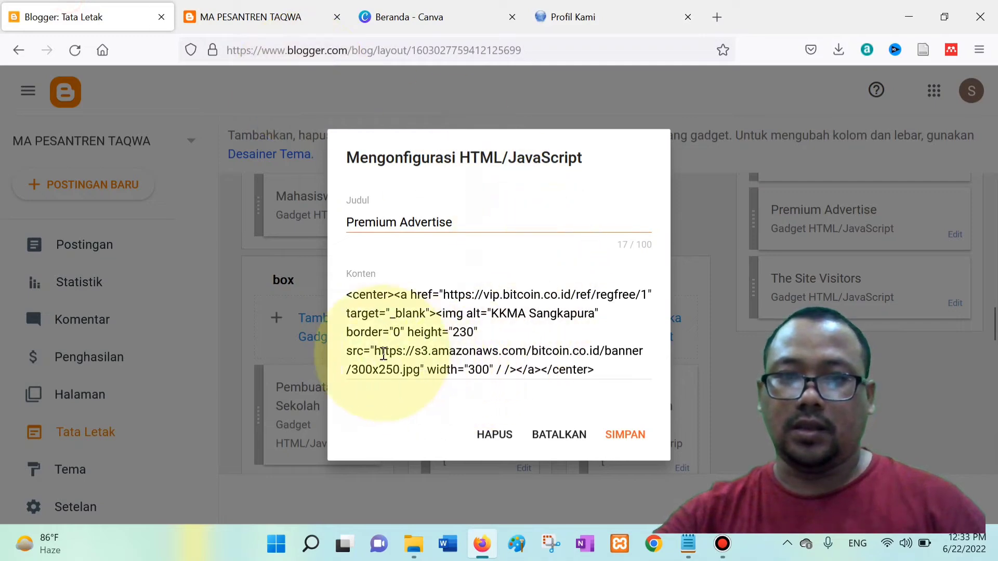
drag(376, 351, 416, 371)
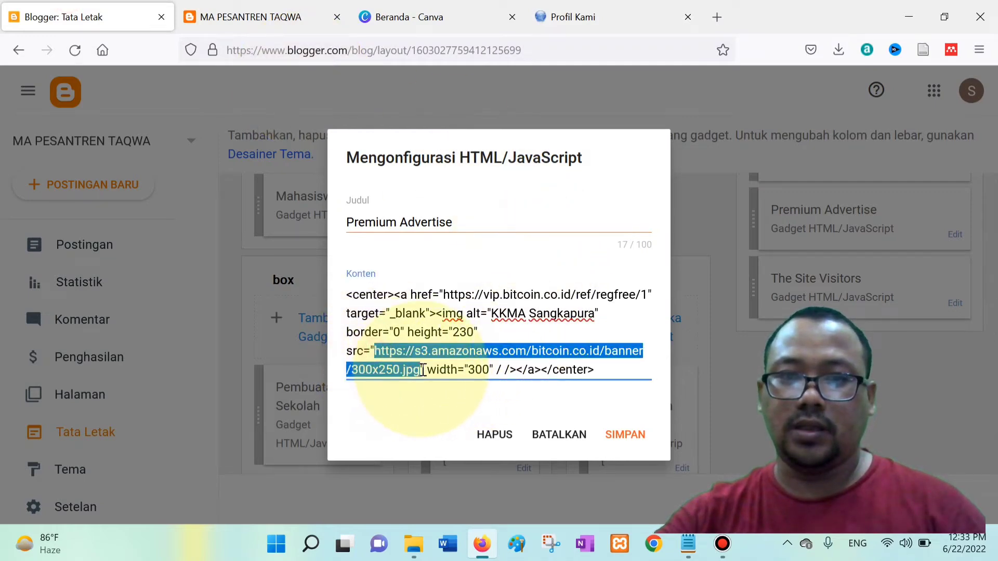
key(ctrl+v)
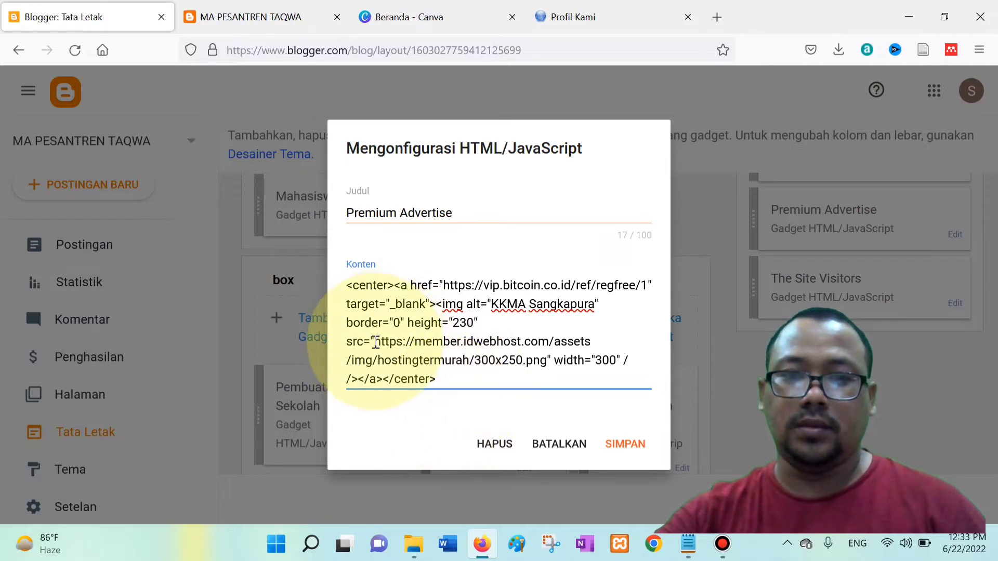
drag(394, 342, 530, 360)
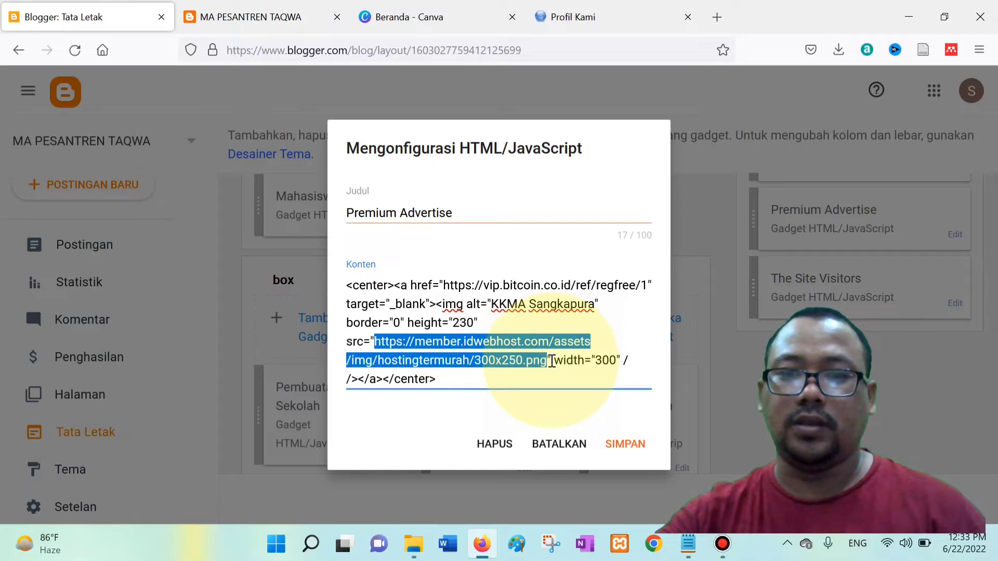
Step: Check the page the Iklan Premium hosting banner links to in a new tab, and return to the Premium Advertise gadget
click(600, 17)
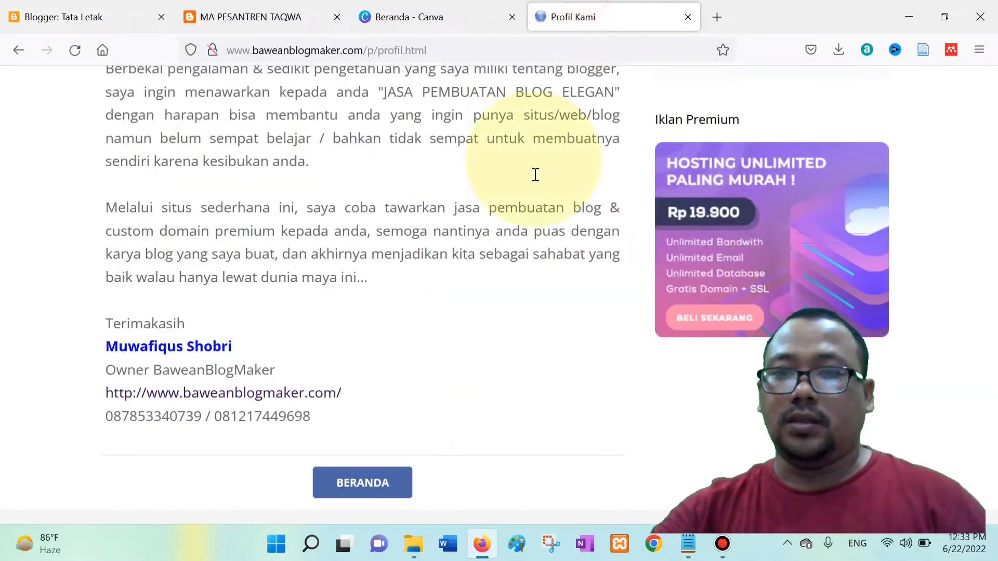
right_click(783, 195)
click(913, 123)
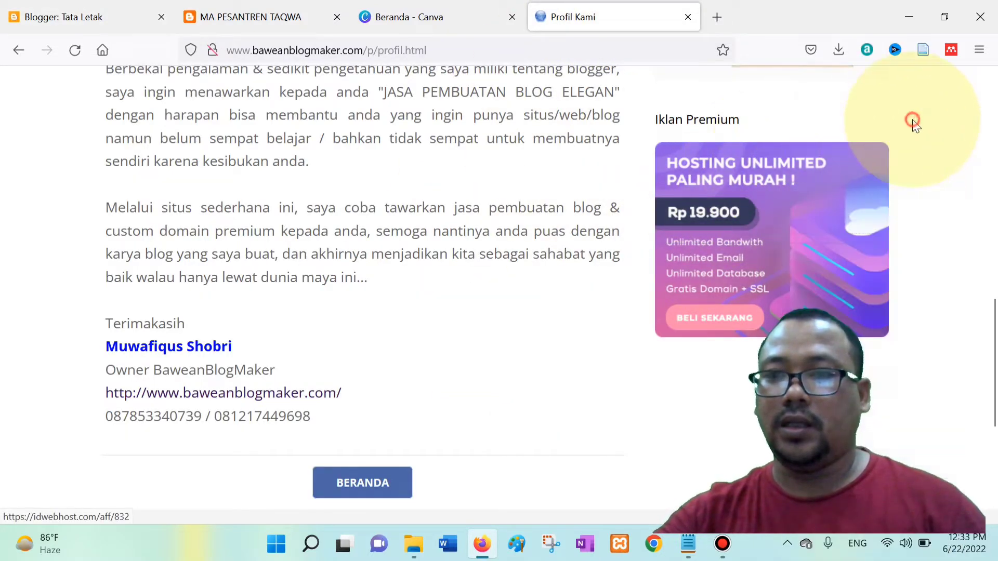
right_click(769, 194)
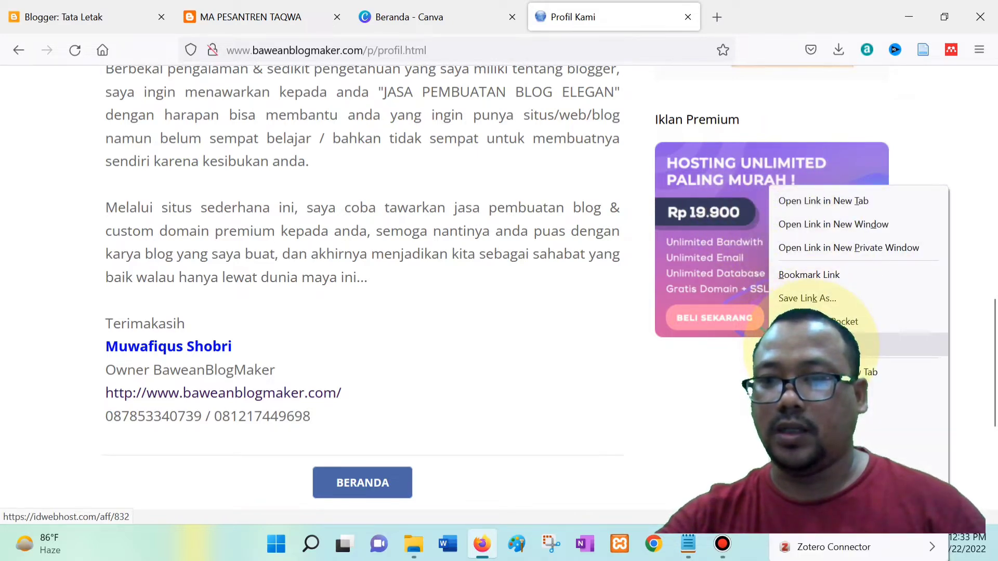
click(811, 344)
click(779, 205)
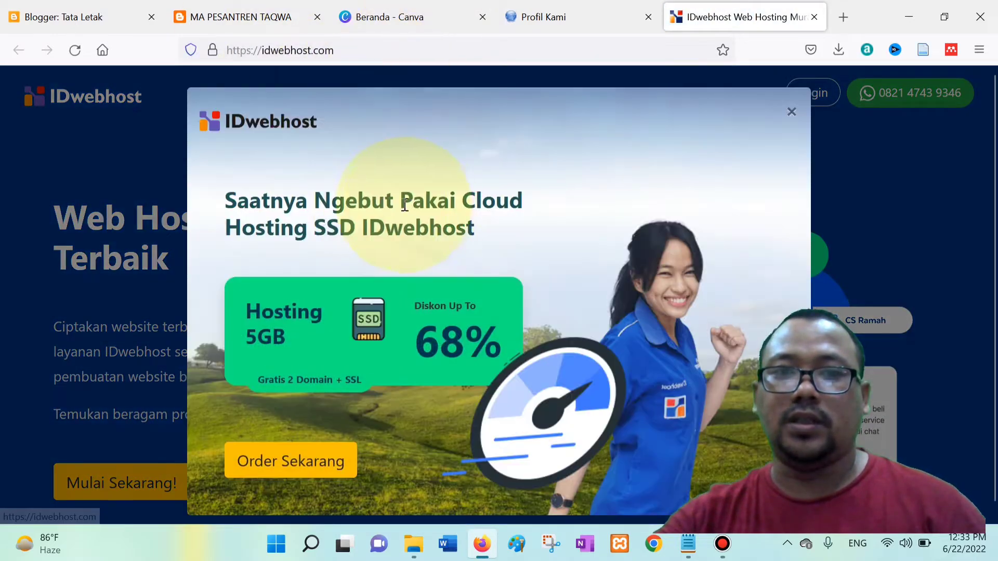
click(82, 16)
click(468, 286)
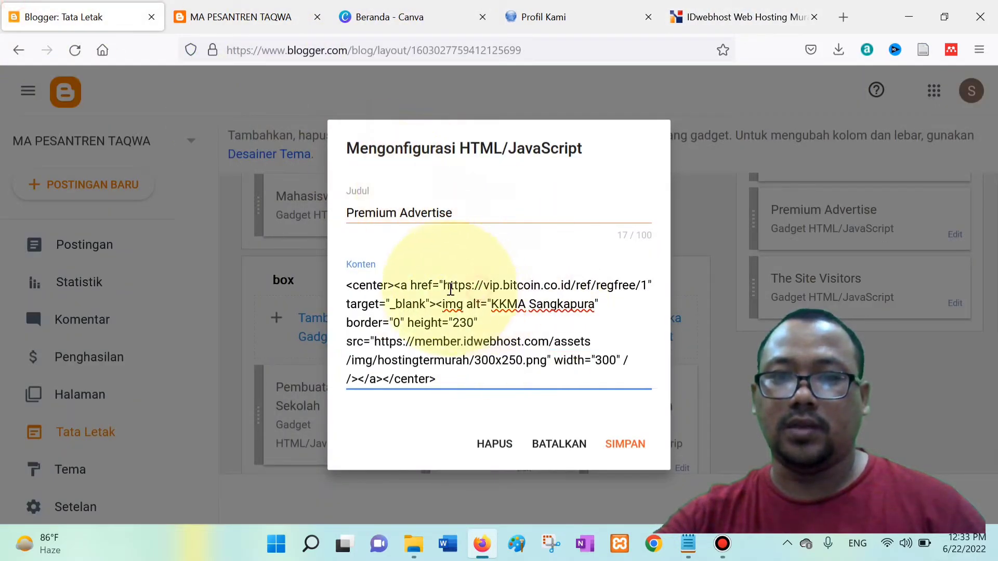
click(574, 11)
right_click(774, 186)
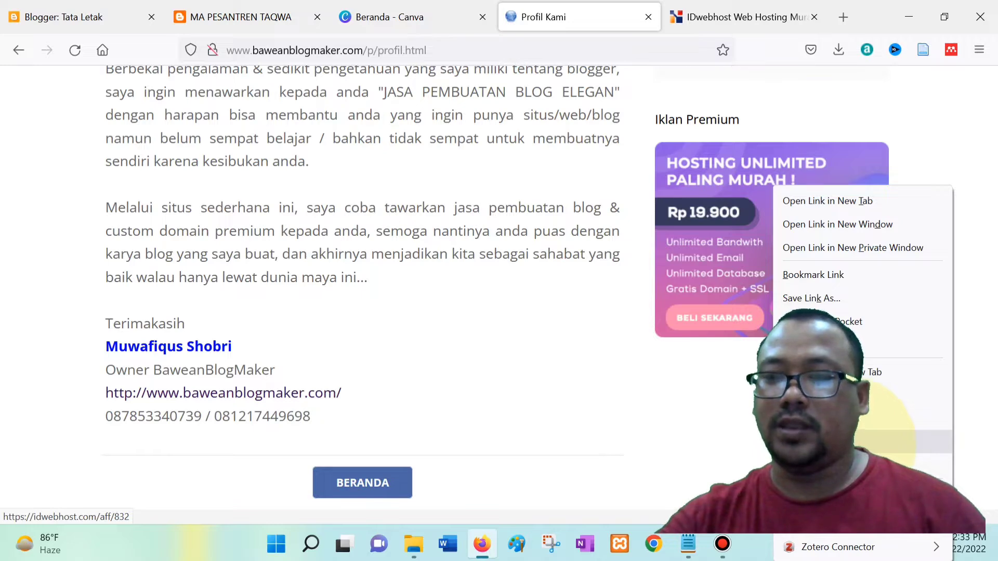
click(860, 344)
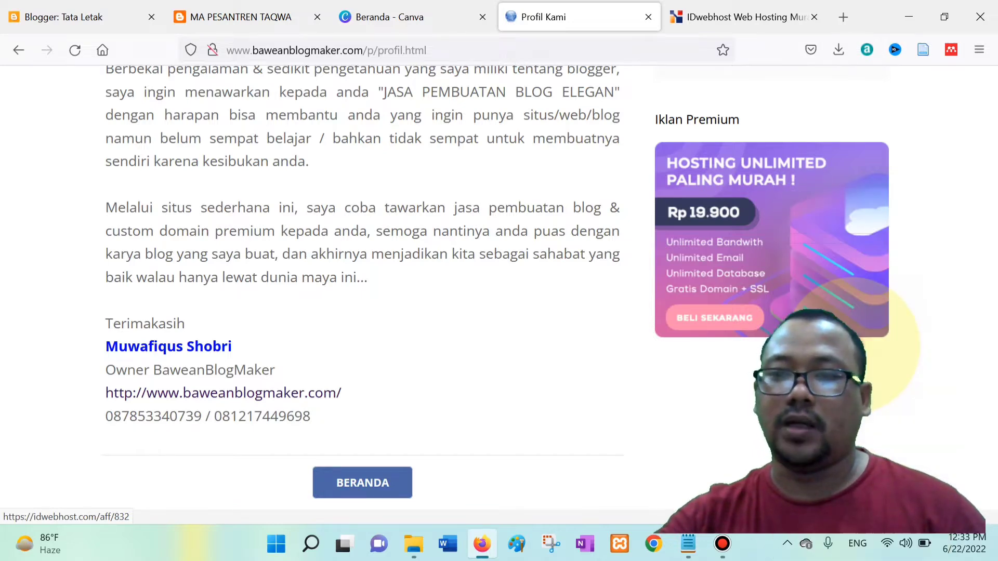
right_click(764, 186)
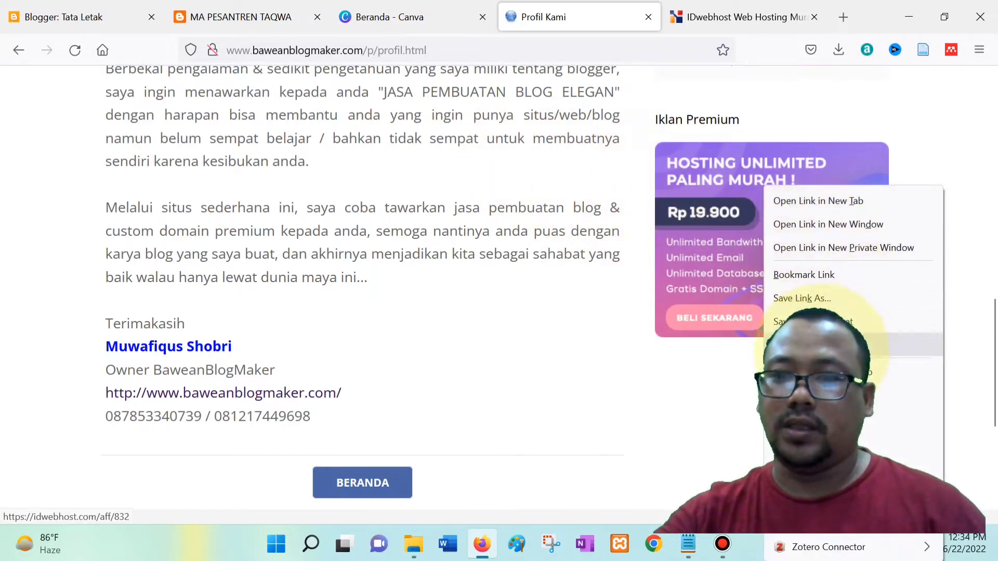
click(811, 345)
click(78, 17)
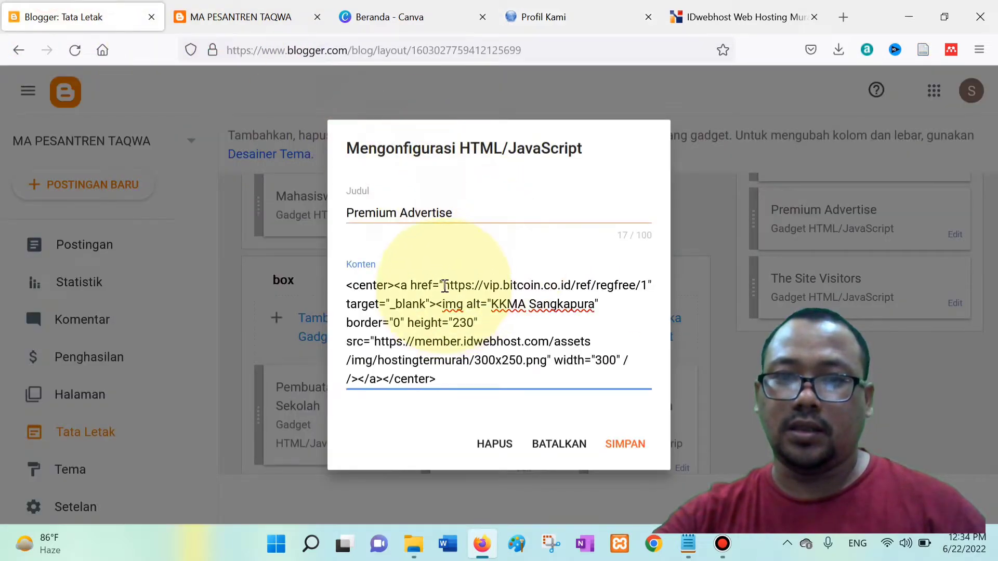
drag(446, 286, 618, 286)
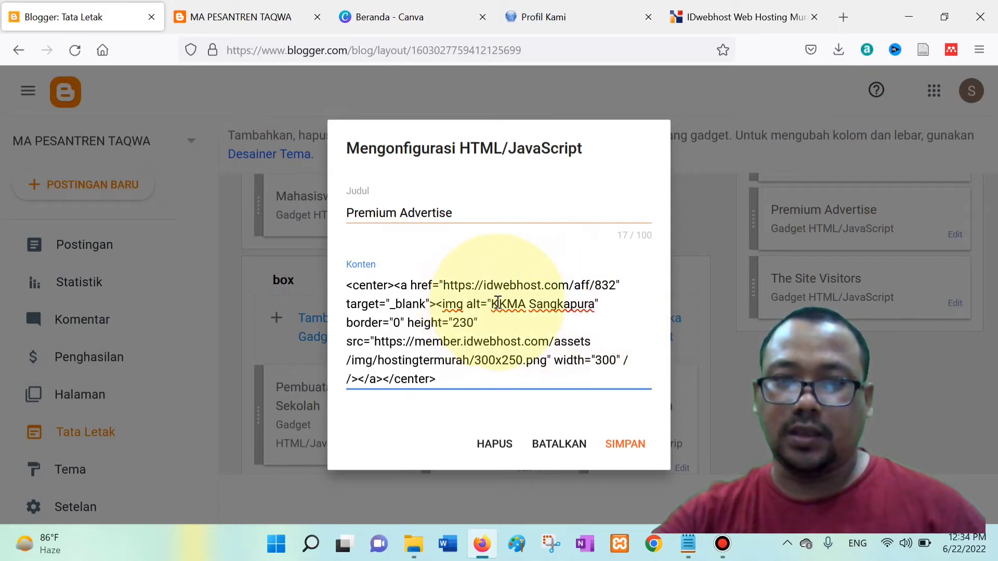
Step: Set the Premium Advertise image's alt text to "ID Webhost" and save the gadget
drag(494, 304, 587, 306)
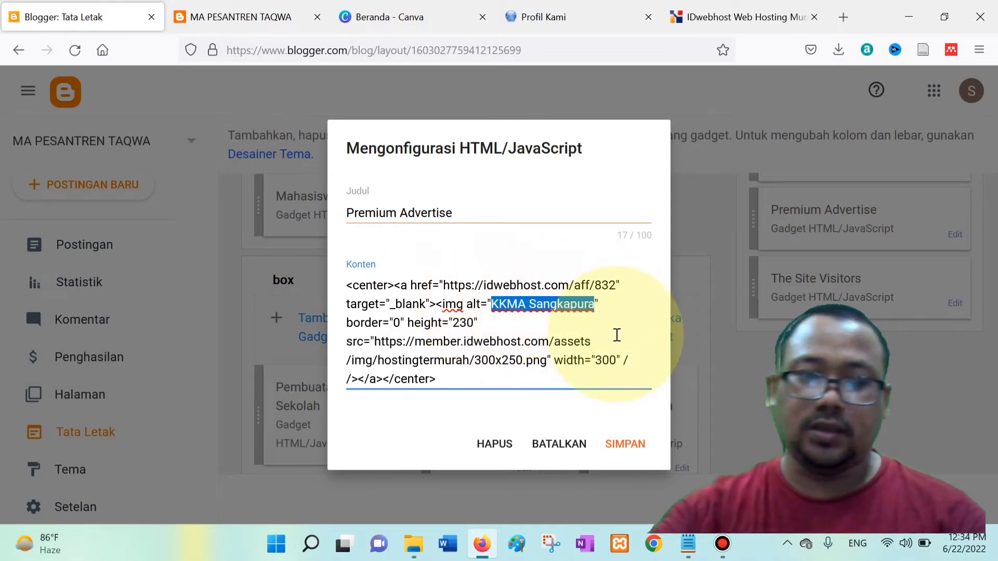
text(ID Webhost" border=)
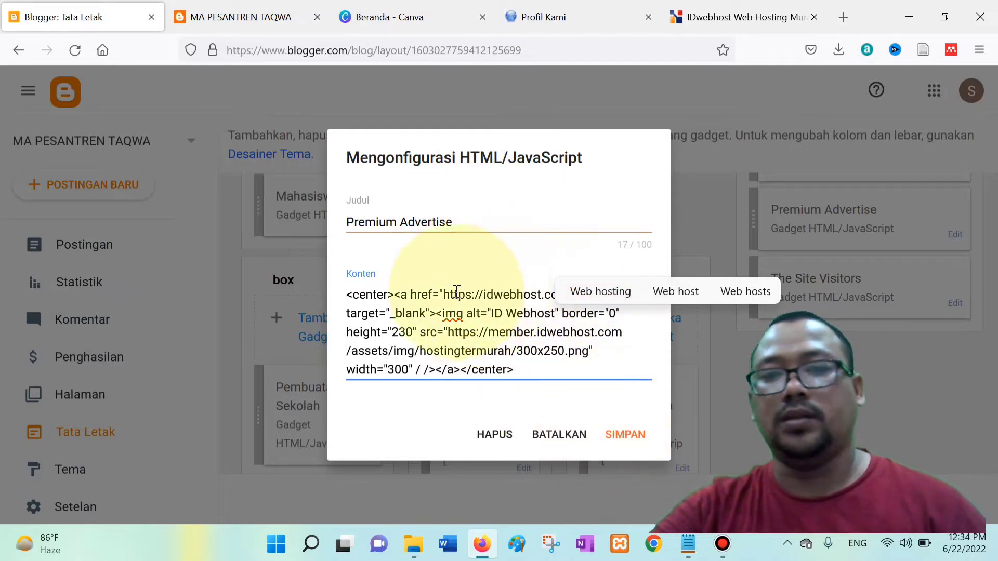
click(633, 442)
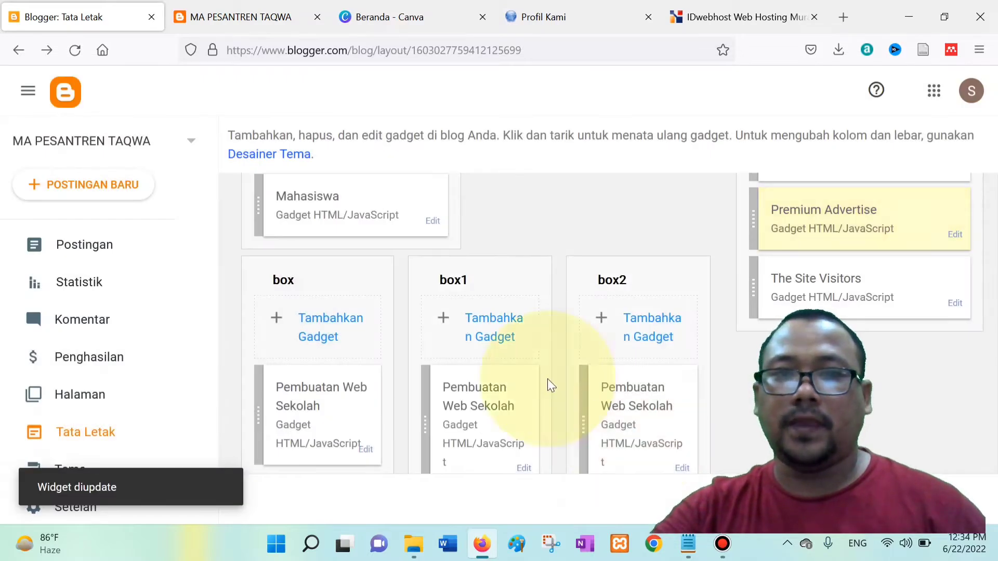
Step: Reload the blog and check the Premium Advertise banner and the Site Visitors section in its sidebar
click(231, 7)
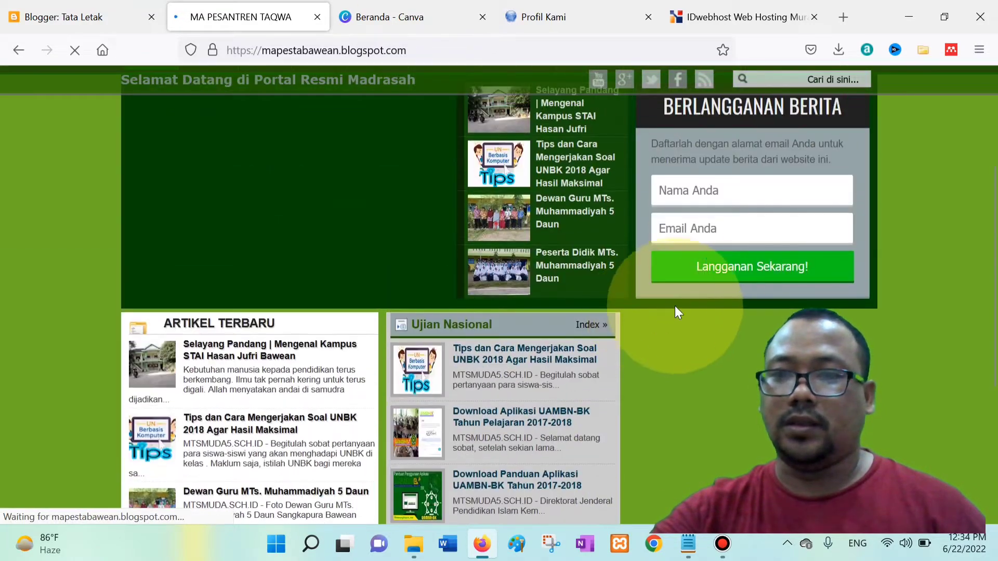
scroll(622, 370, down, 10)
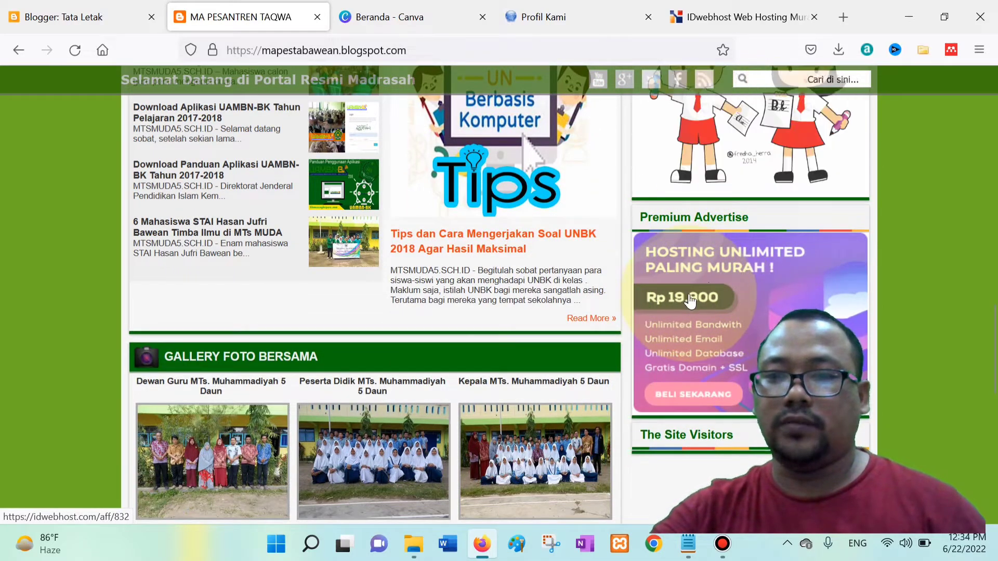
scroll(690, 301, down, 5)
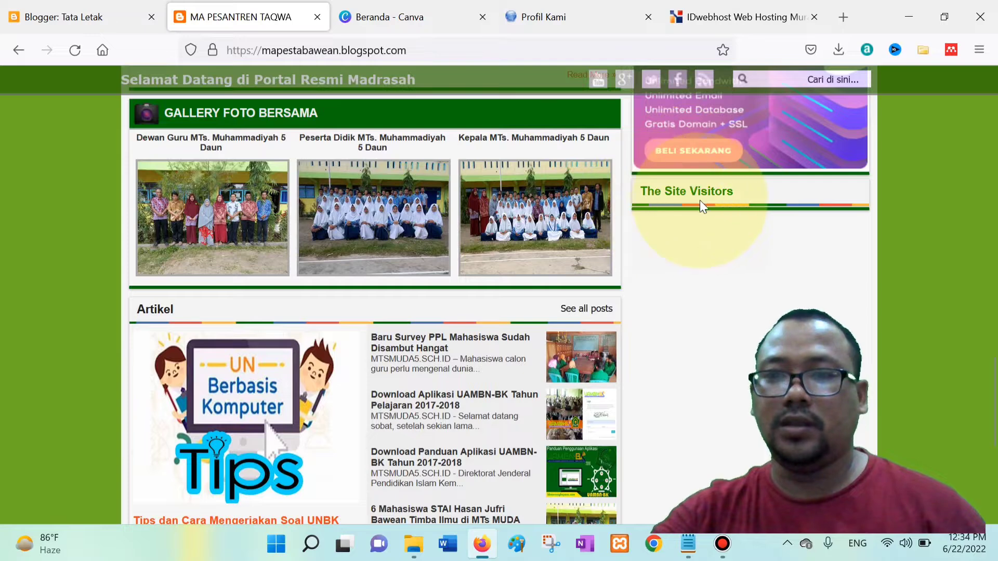
Step: Delete The Site Visitors gadget from the blog layout
click(130, 16)
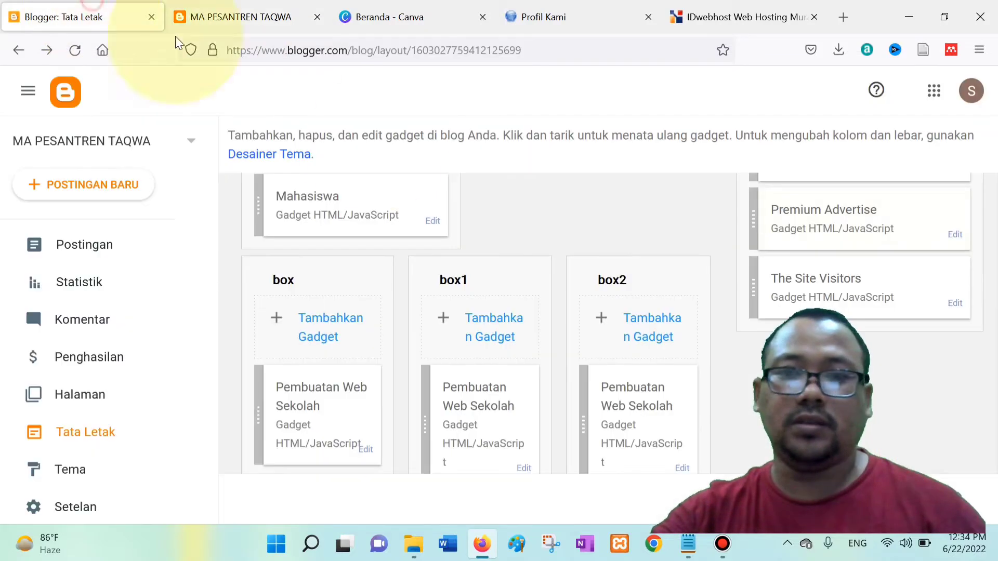
click(960, 306)
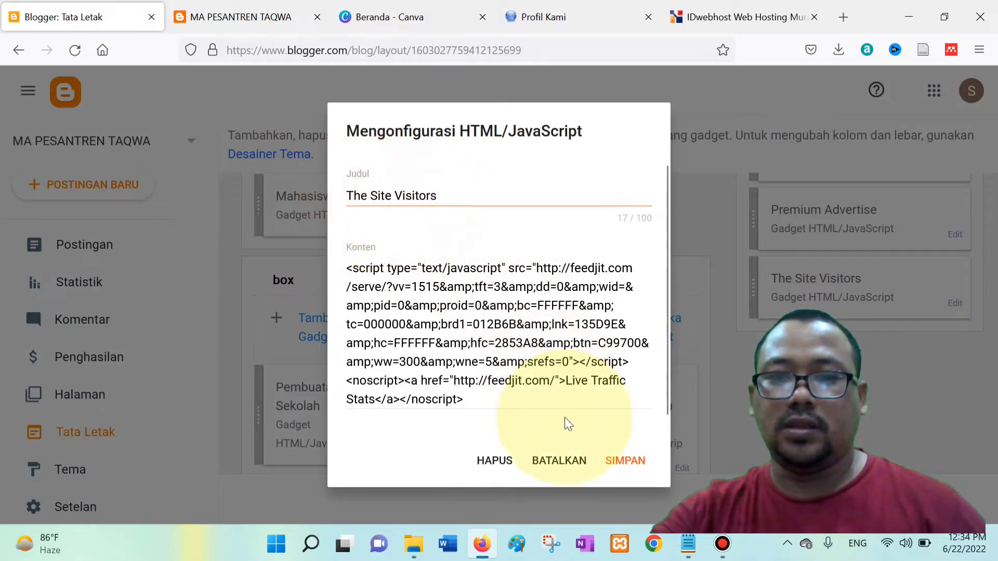
click(498, 470)
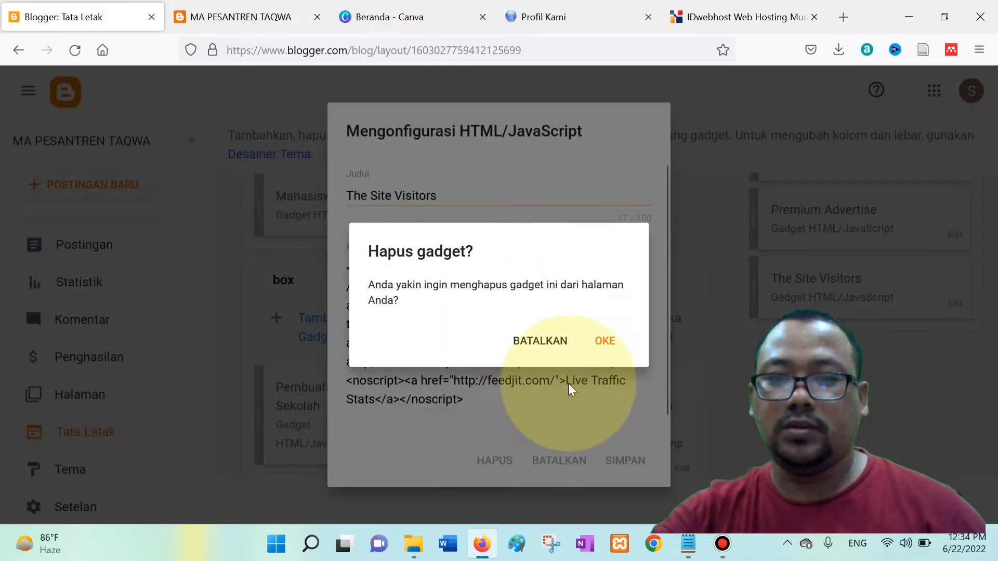
click(607, 338)
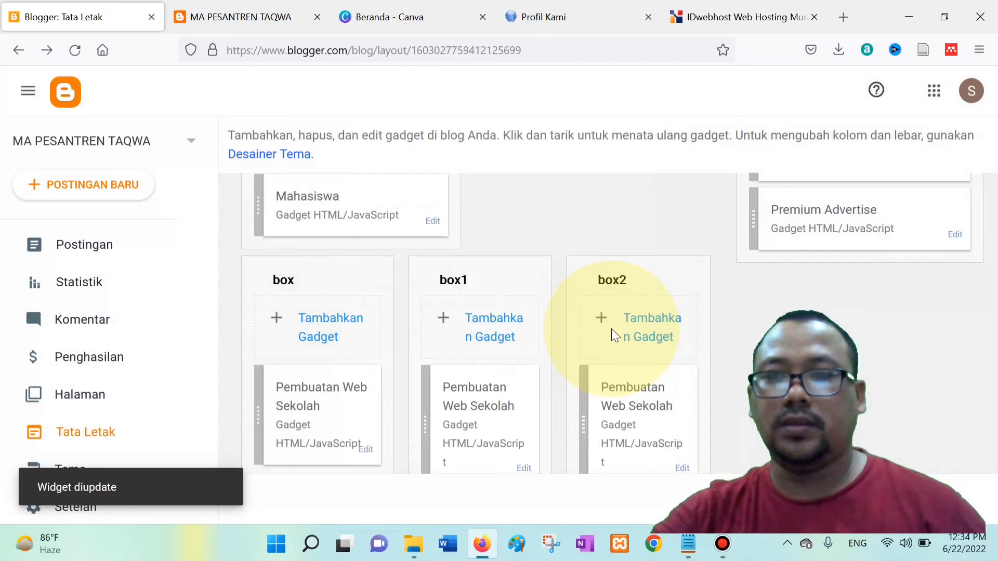
Step: Reload mapestabawean.blogspot.com and review the sidebar from Semangat Belajar down to below the Premium Advertise banner
click(202, 7)
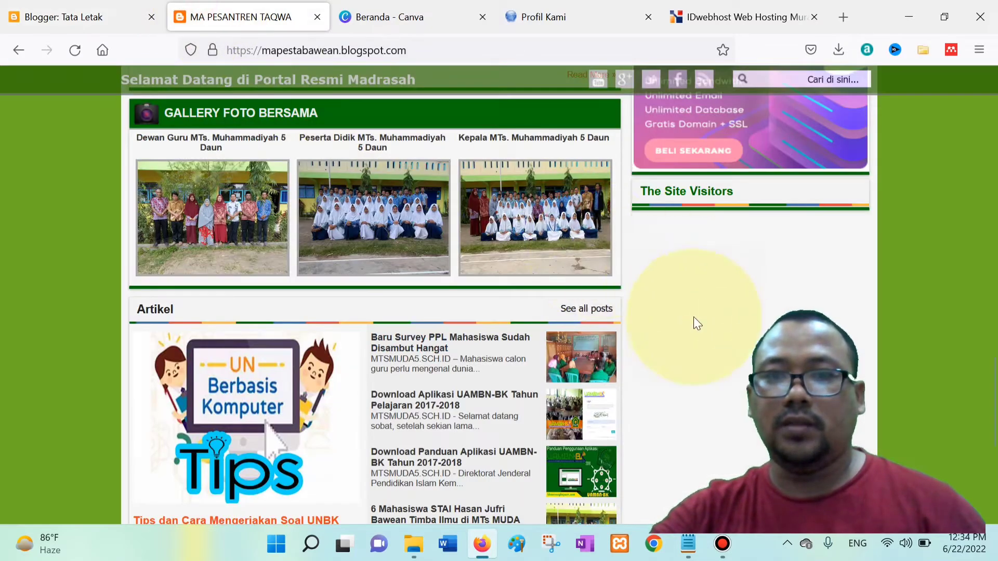
click(459, 44)
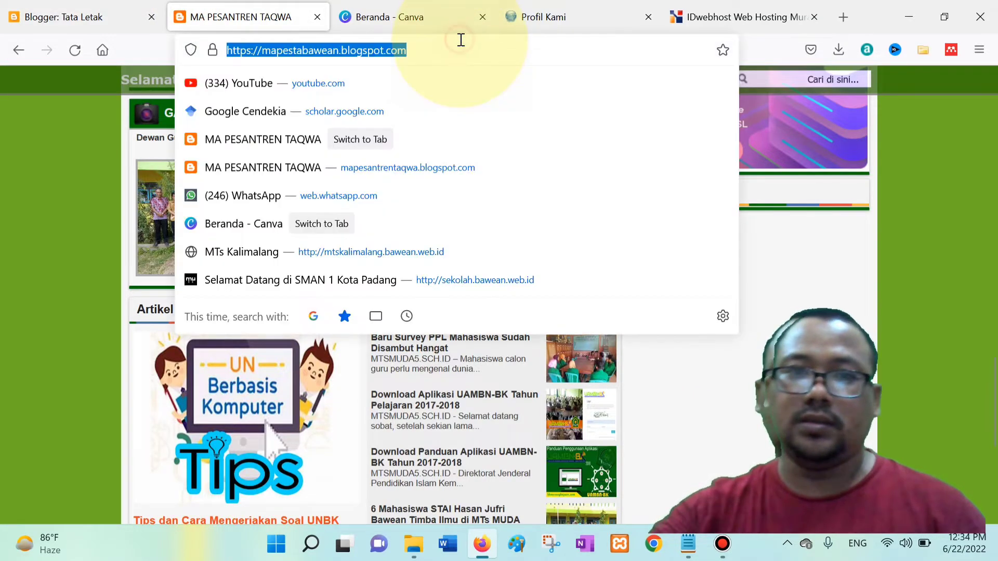
key(Return)
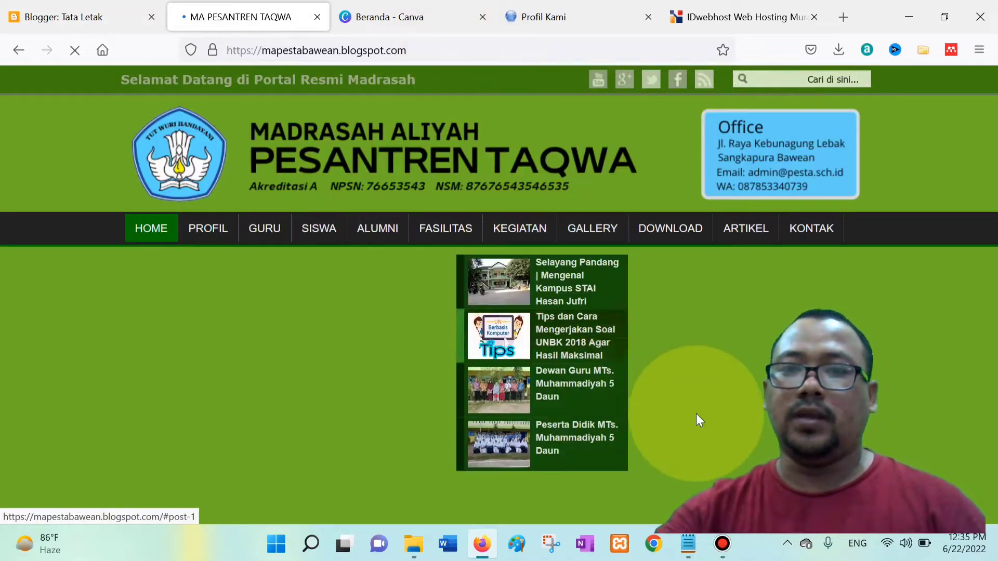
scroll(646, 391, down, 8)
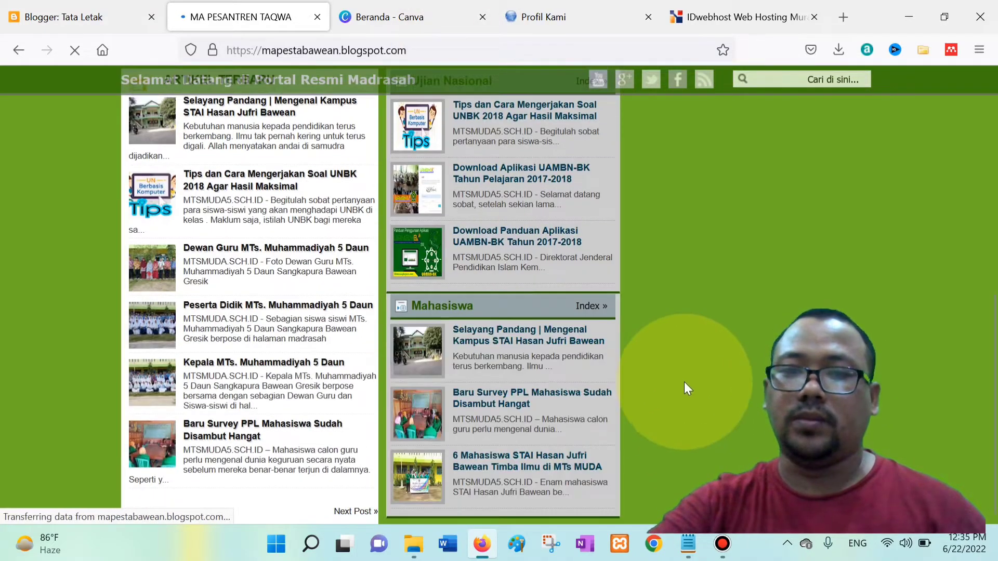
scroll(897, 300, down, 15)
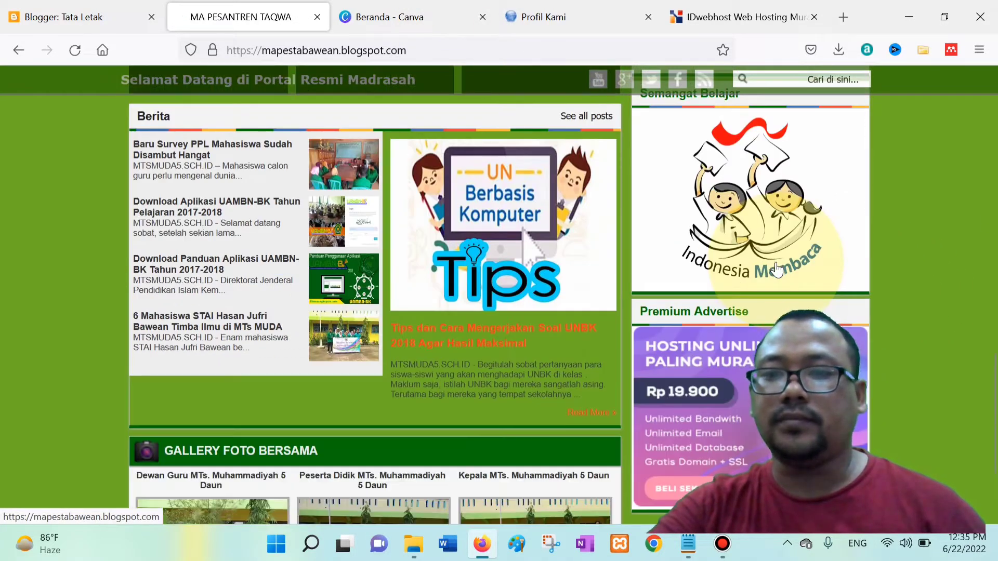
scroll(726, 335, down, 6)
scroll(726, 335, up, 8)
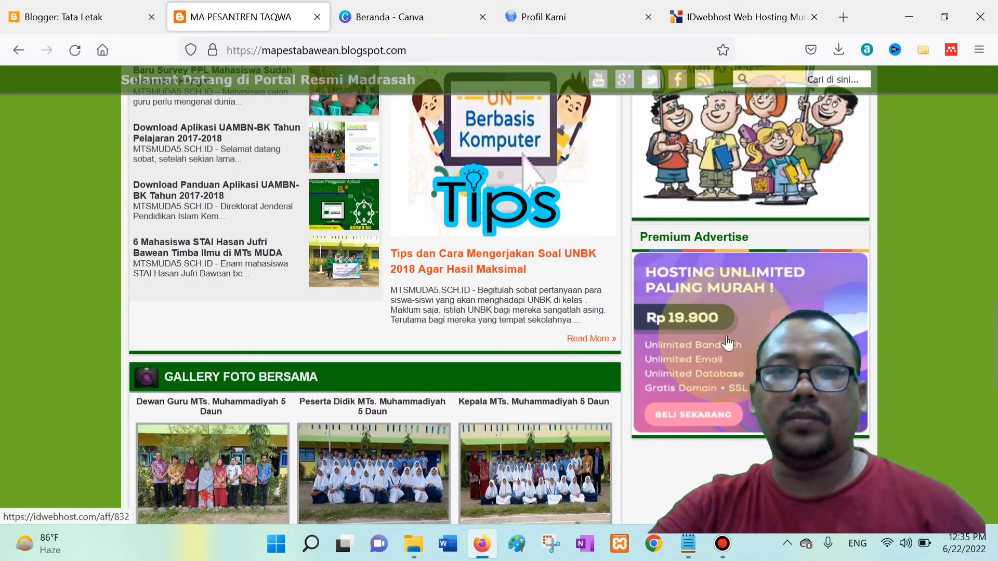
Step: Switch to Canva and create a blank Konten Instagram design of 1080 × 1080 pixels
click(427, 11)
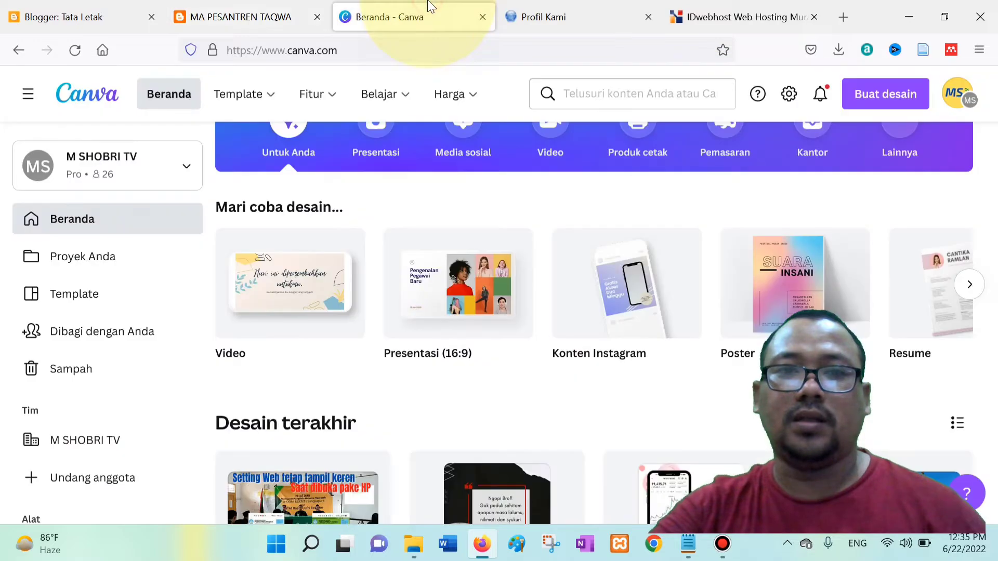
click(359, 50)
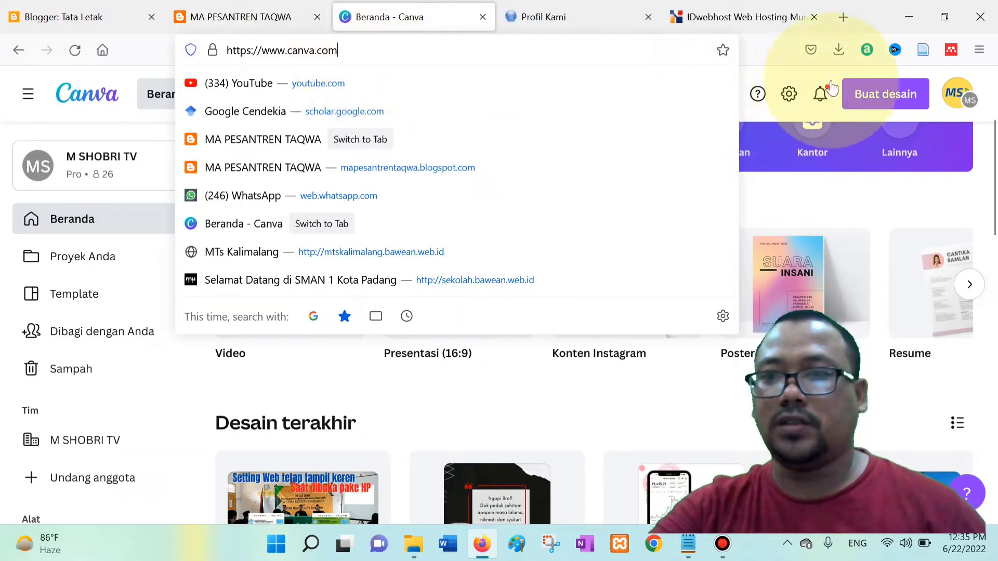
click(759, 54)
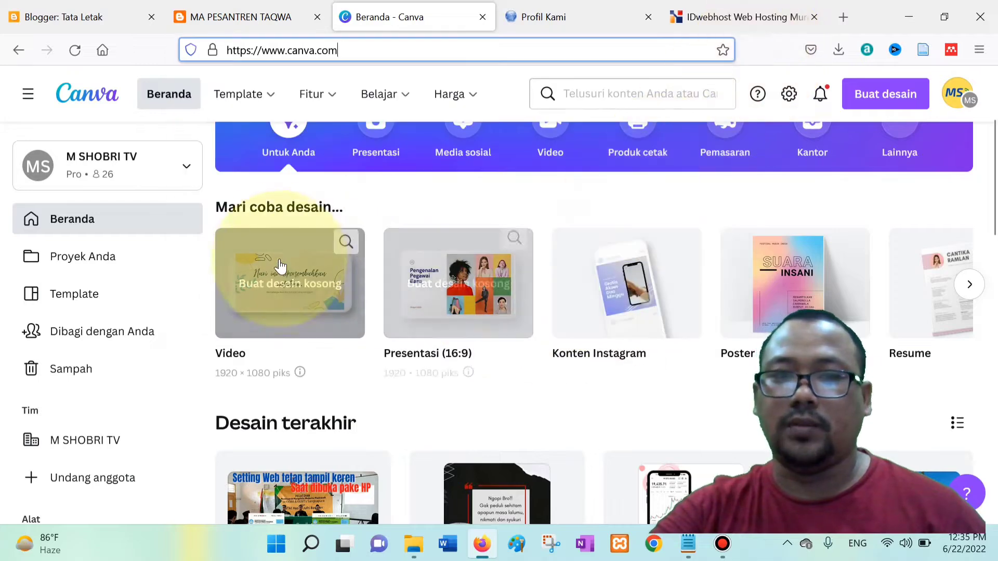
scroll(623, 267, up, 3)
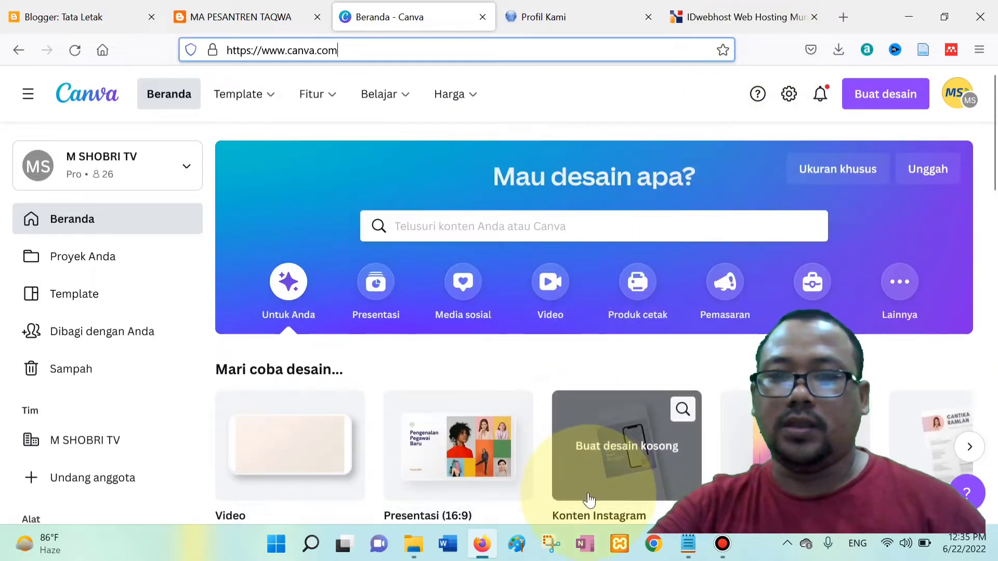
scroll(590, 479, down, 5)
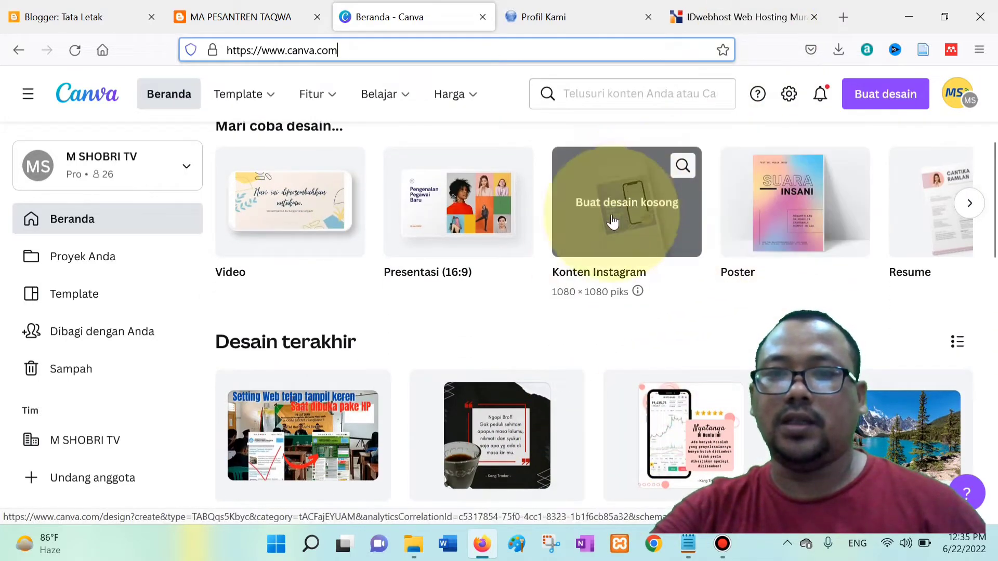
click(627, 206)
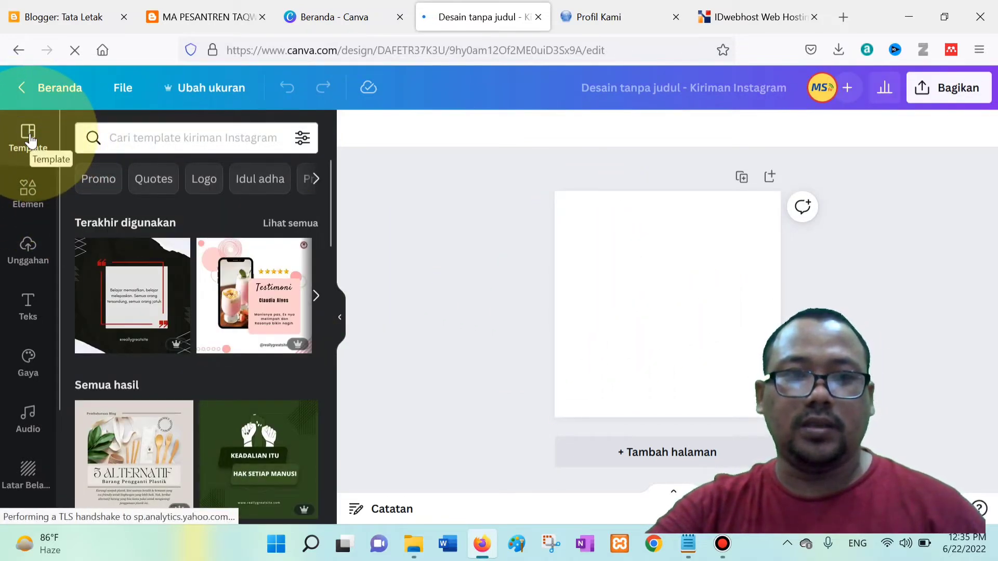
Step: Search the design templates for "ppdb" and apply the blue Telah Dibuka PPDB template with the cartoon children to the page
click(146, 137)
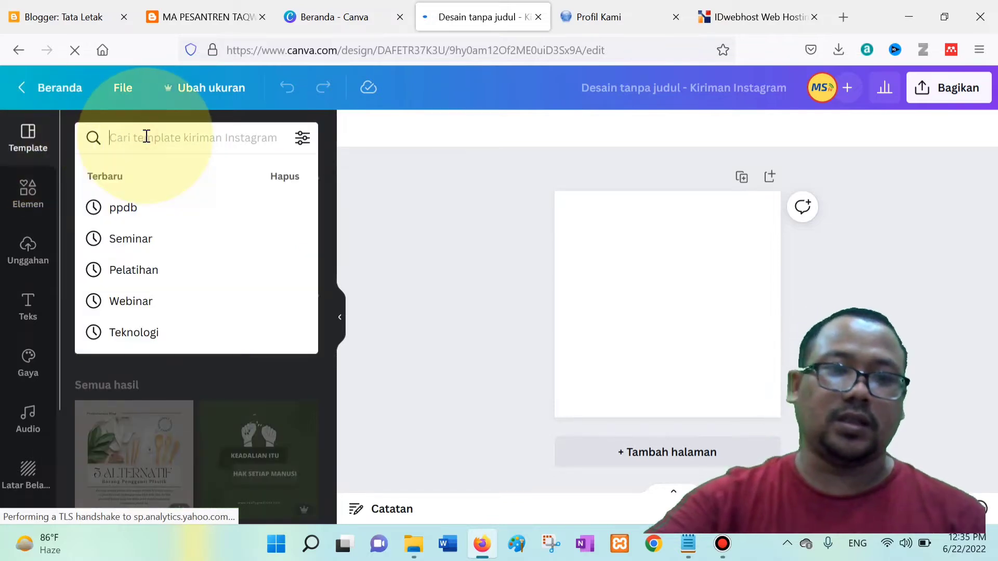
text(ppdb)
key(Return)
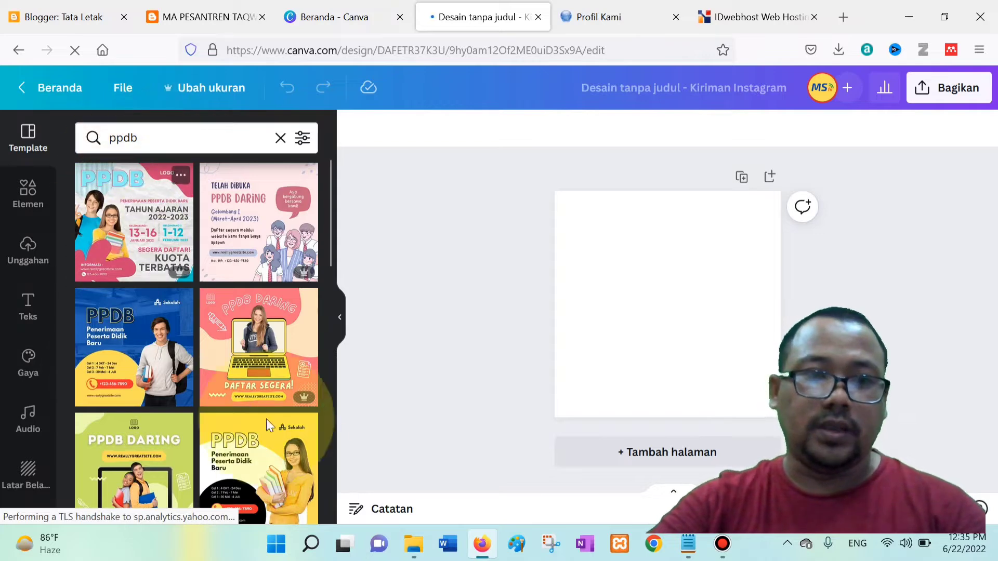
scroll(230, 255, down, 5)
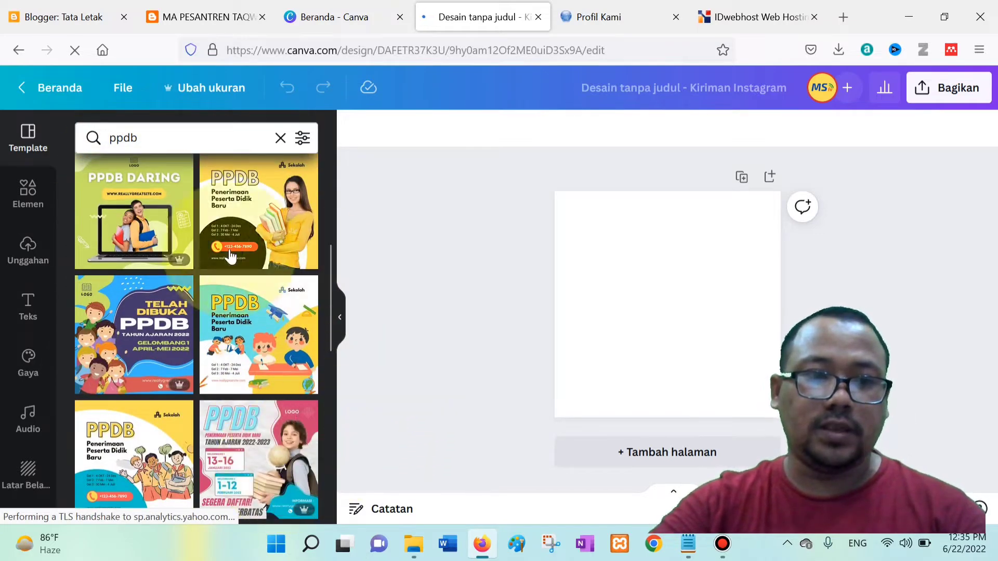
click(131, 353)
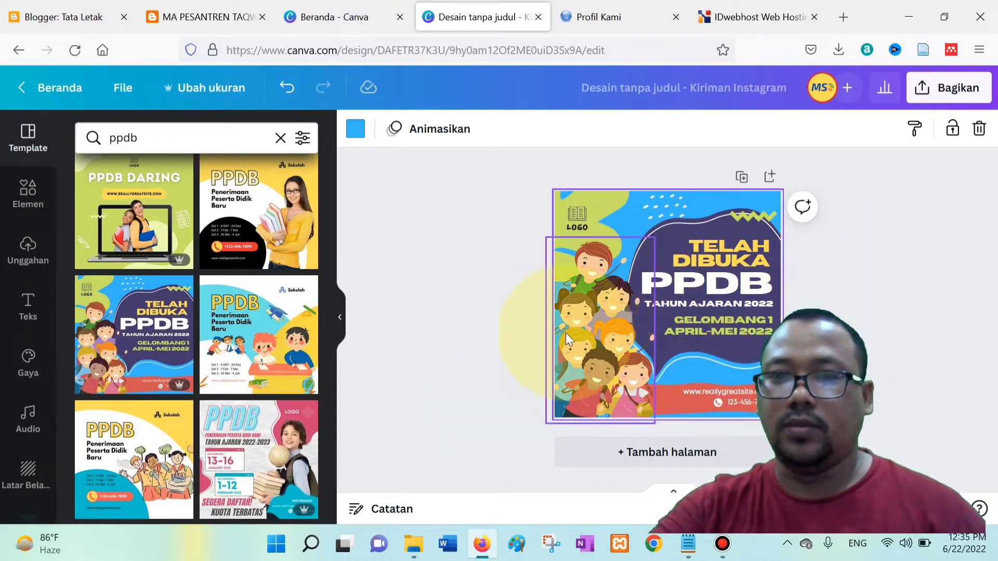
Step: Delete the template's placeholder book icon and LOGO text, and open the brand kit's logo collection
click(581, 219)
key(Delete)
click(582, 227)
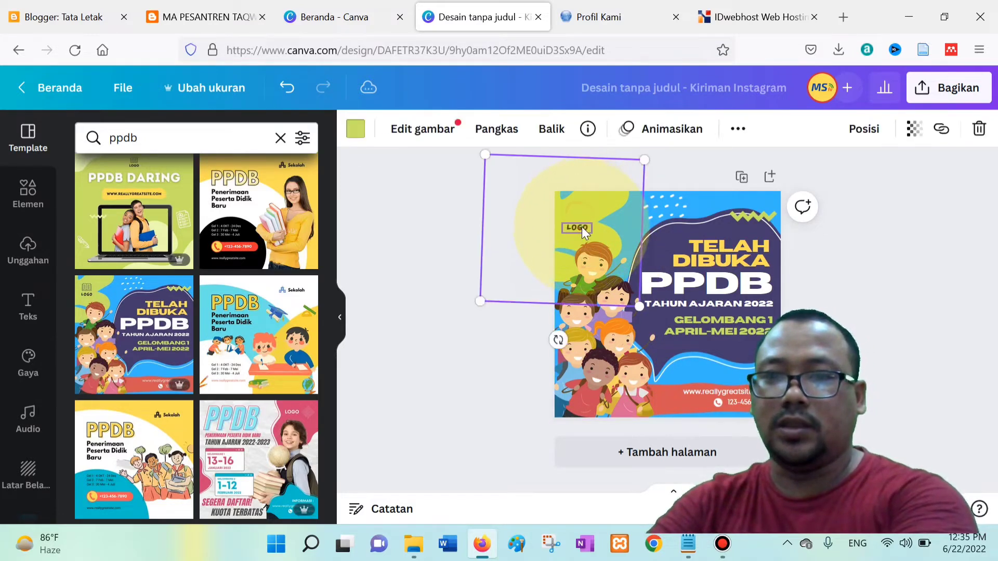
click(581, 227)
key(Delete)
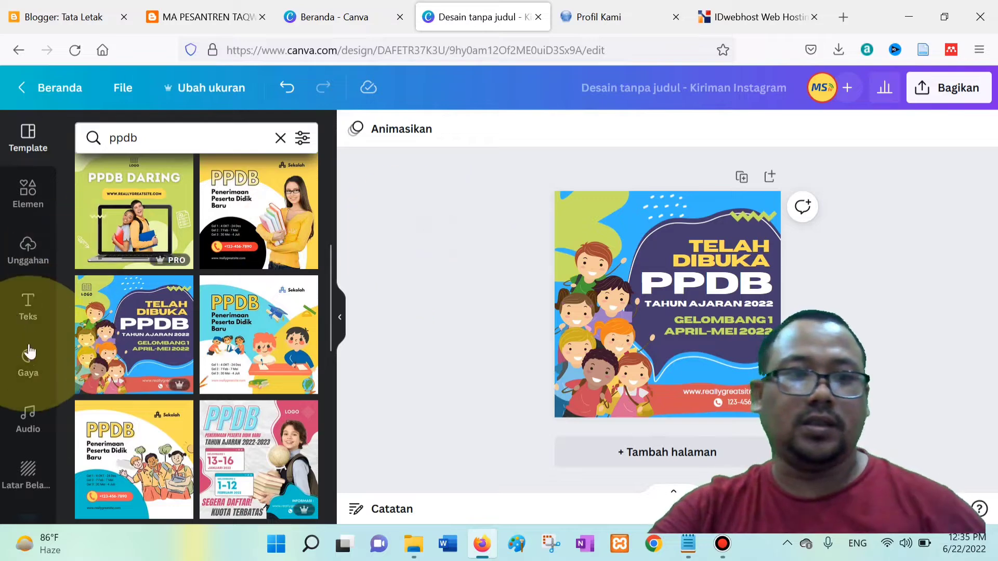
scroll(28, 461, down, 3)
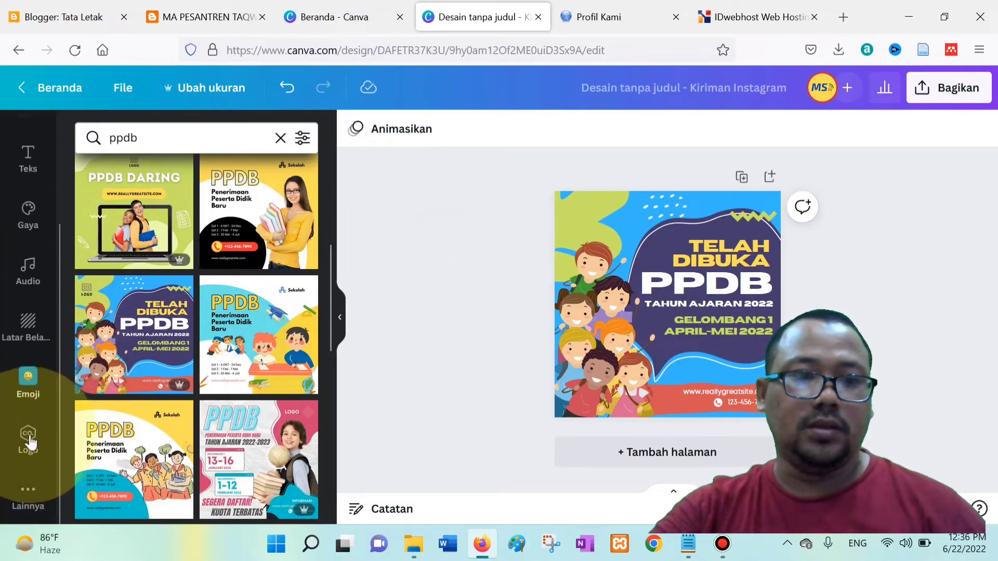
click(30, 445)
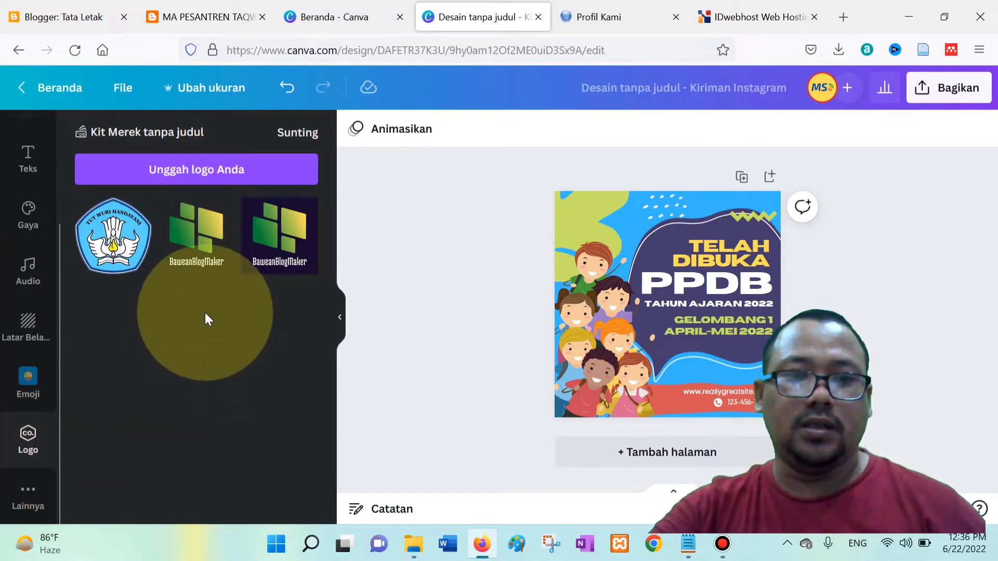
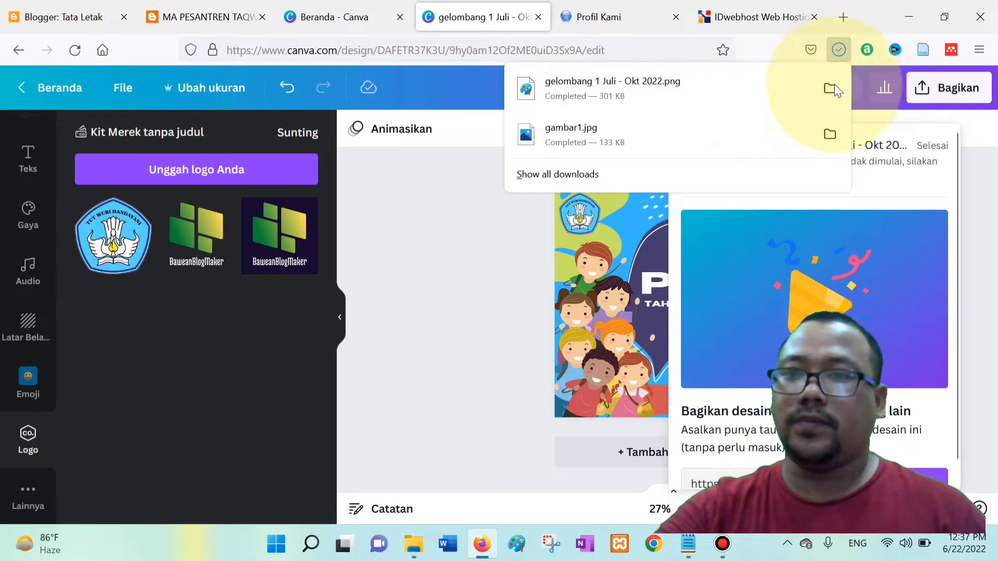
Step: Show the downloaded gelombang 1 Juli - Okt 2022 PNG in its folder and rename it ppdb
click(830, 87)
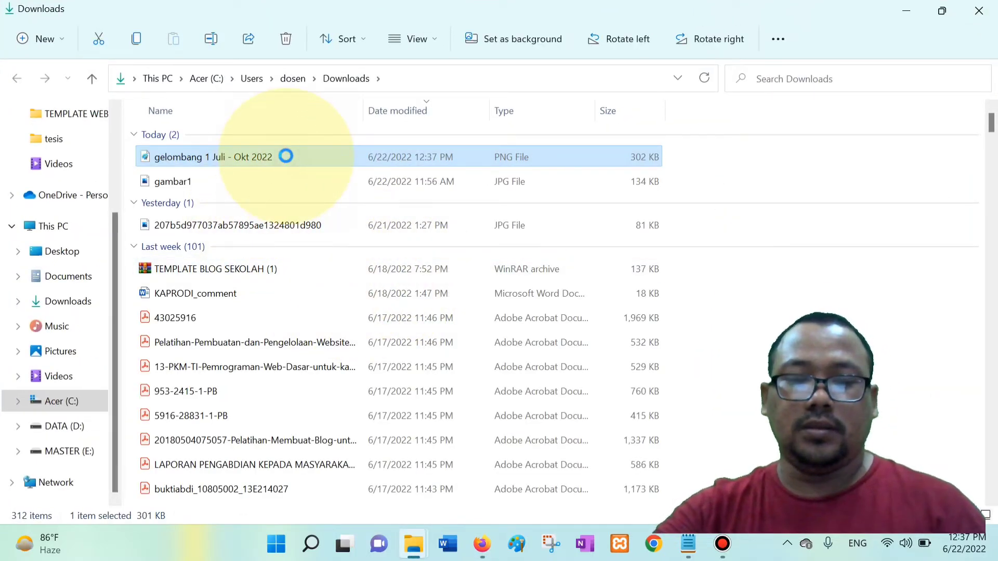
right_click(289, 162)
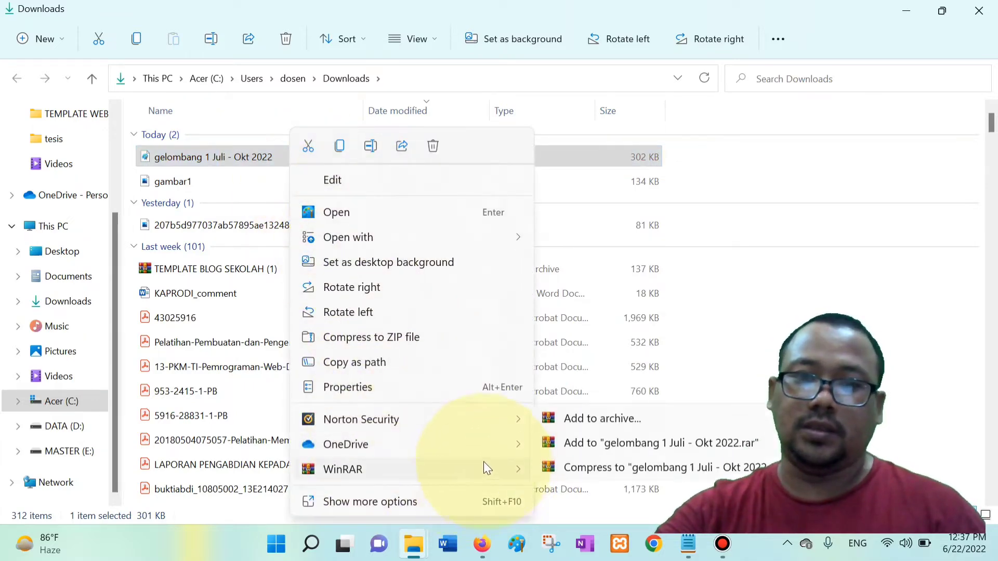
click(370, 145)
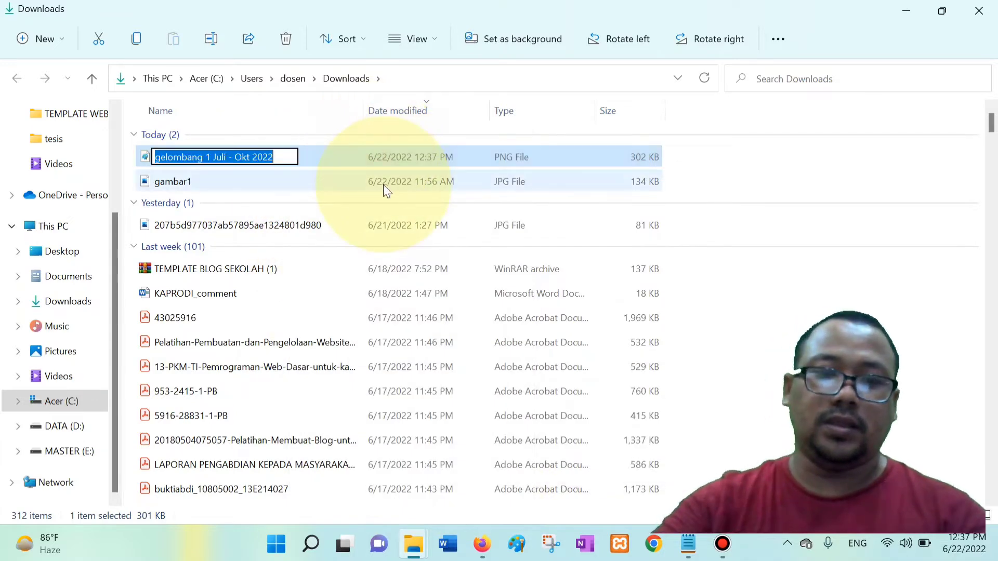
text(ppdb)
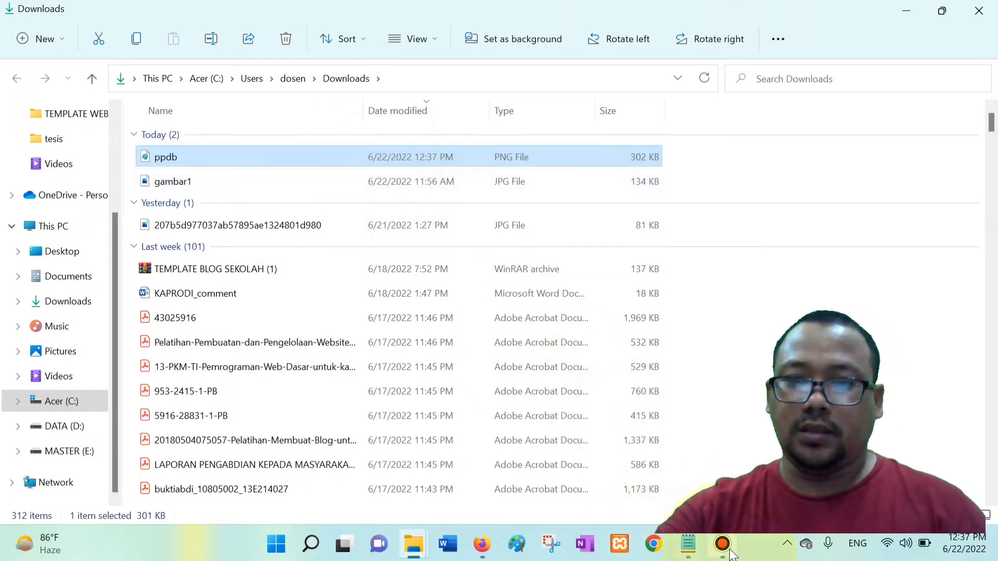
Step: Open the ppdb image from the Downloads folder in Paint to check it, and close Paint
click(482, 544)
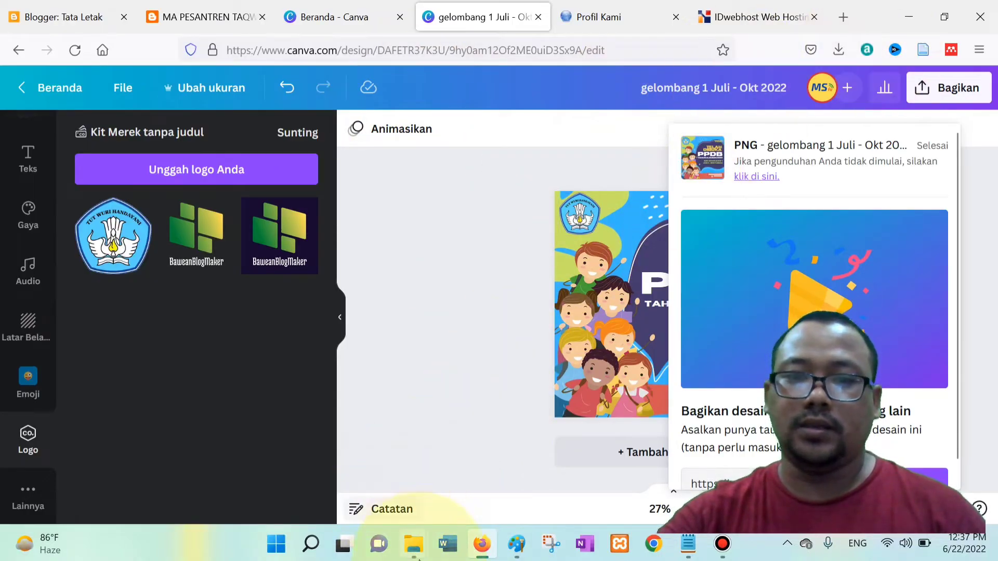
mouse_move(413, 544)
click(363, 474)
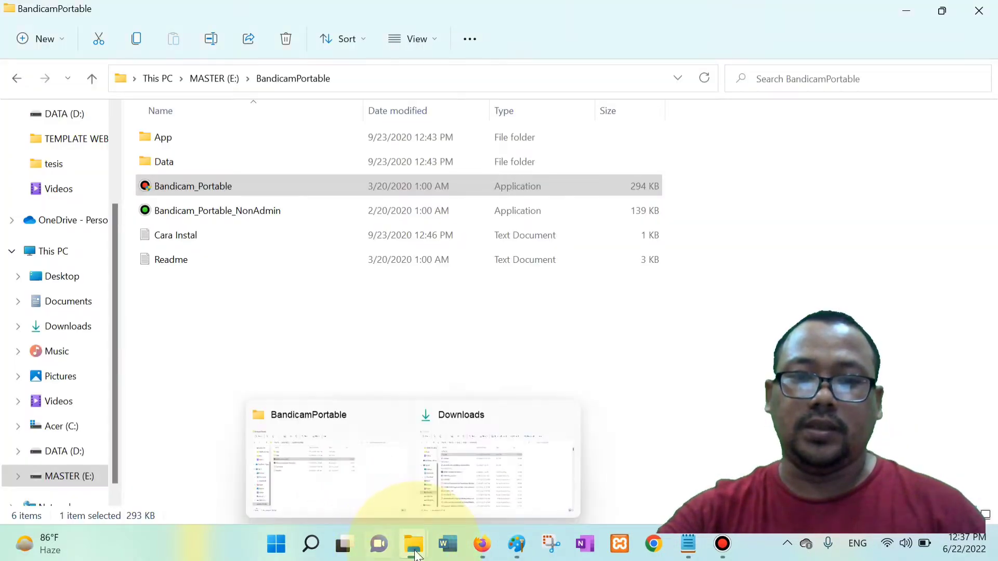
click(494, 453)
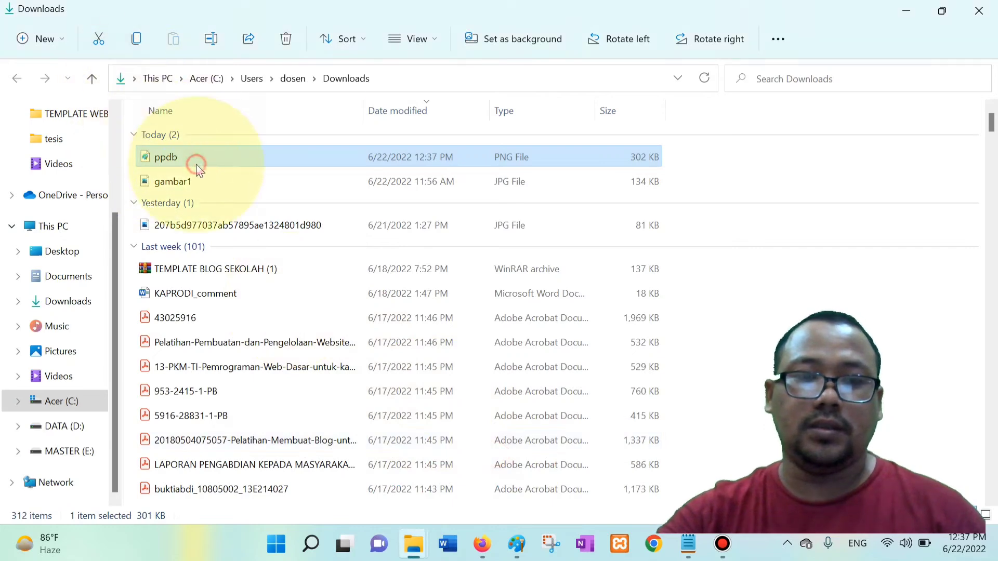
key(Return)
key(Return)
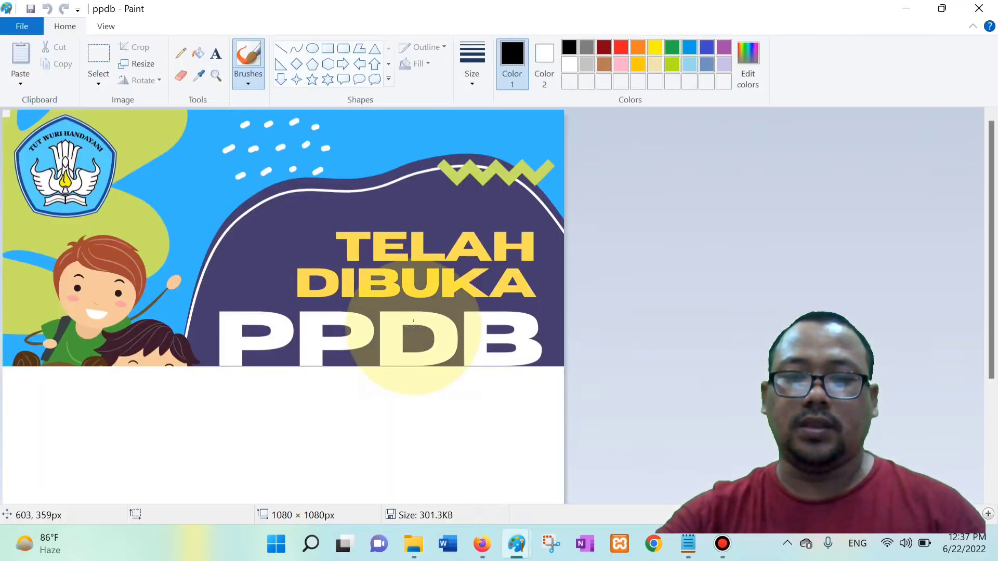
scroll(483, 339, down, 3)
click(979, 8)
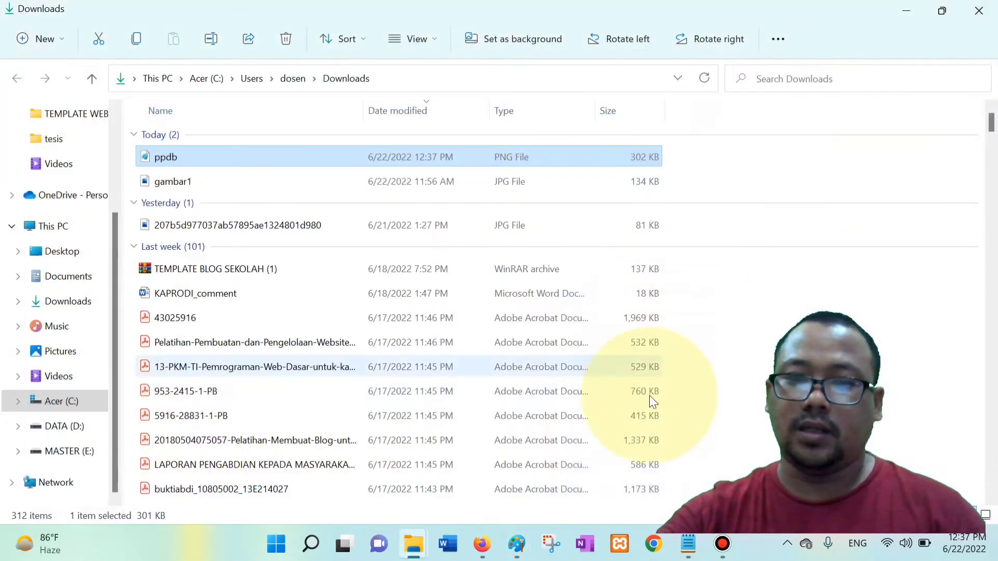
Step: Switch to Blogger, create a new post on the MA PESANTREN TAQWA blog, and set its editor to writing view
click(482, 544)
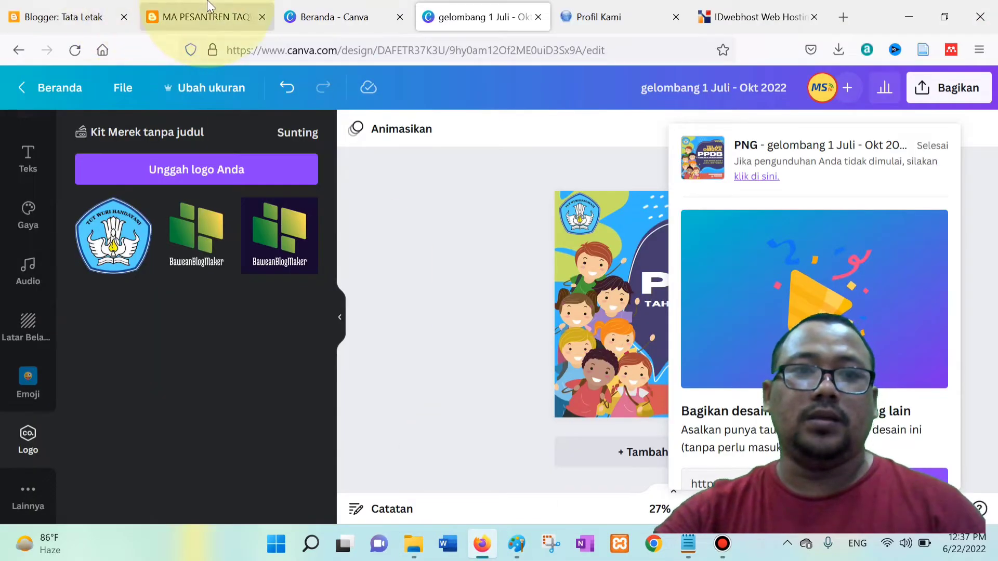
click(172, 15)
click(62, 17)
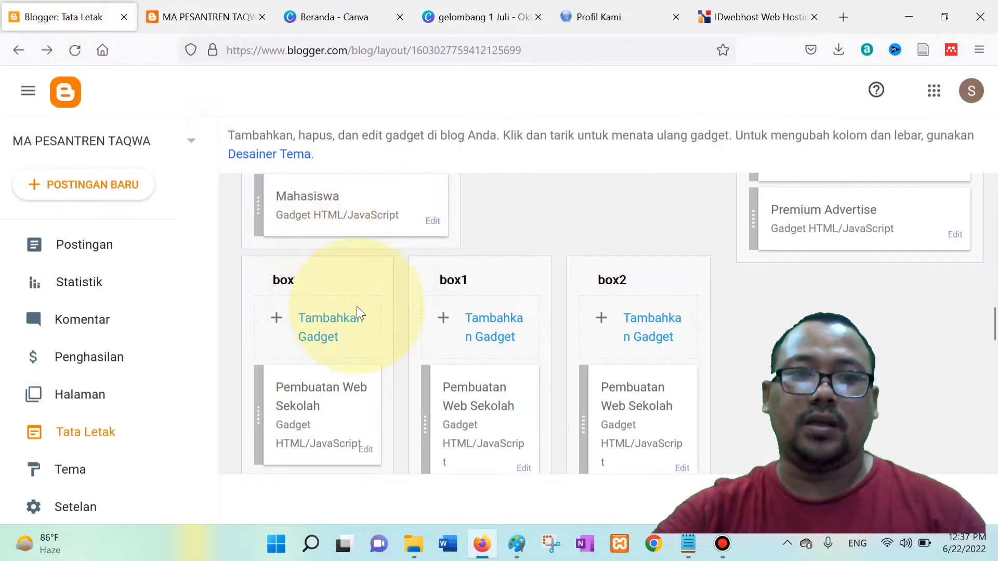
click(99, 188)
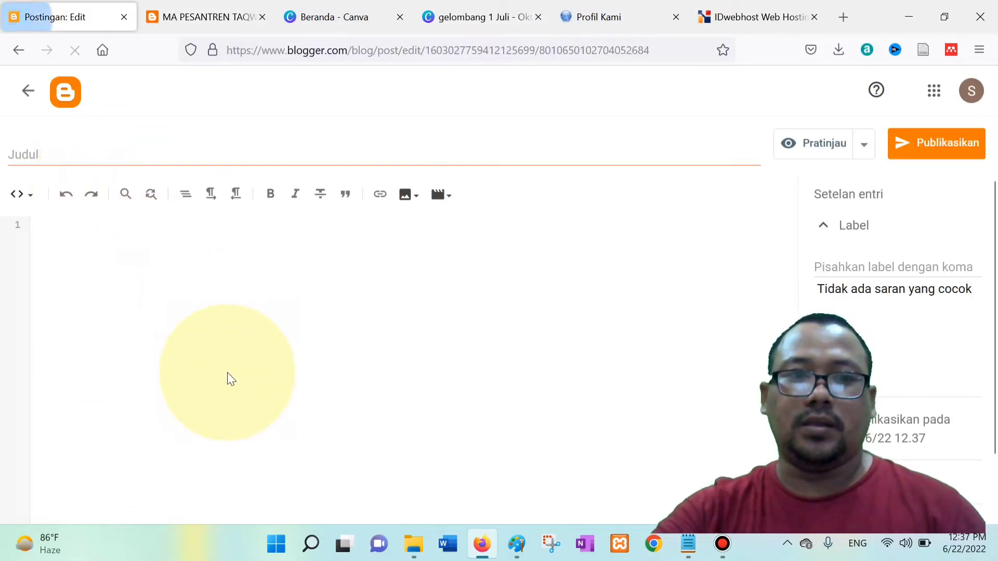
click(23, 195)
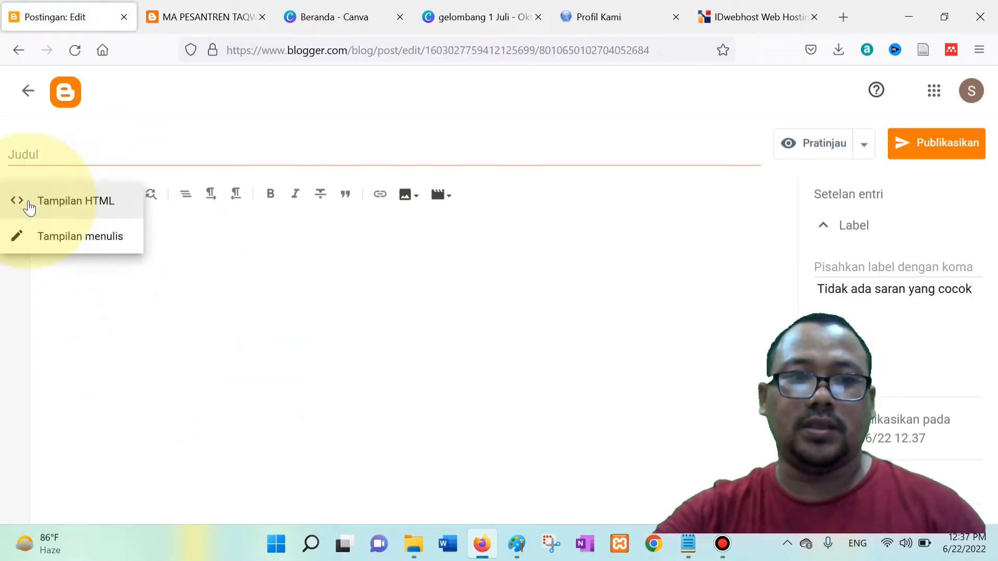
click(158, 276)
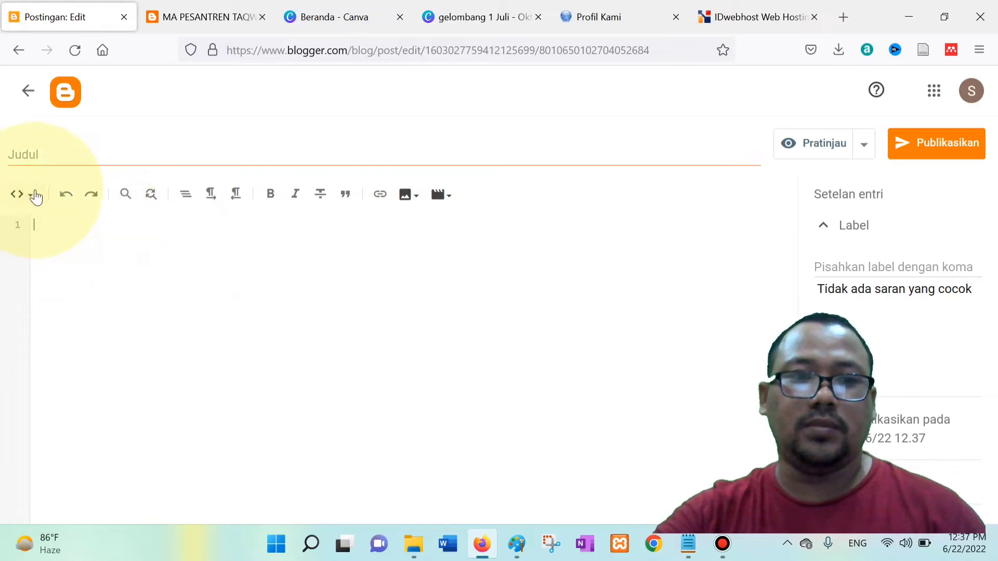
click(34, 196)
click(44, 234)
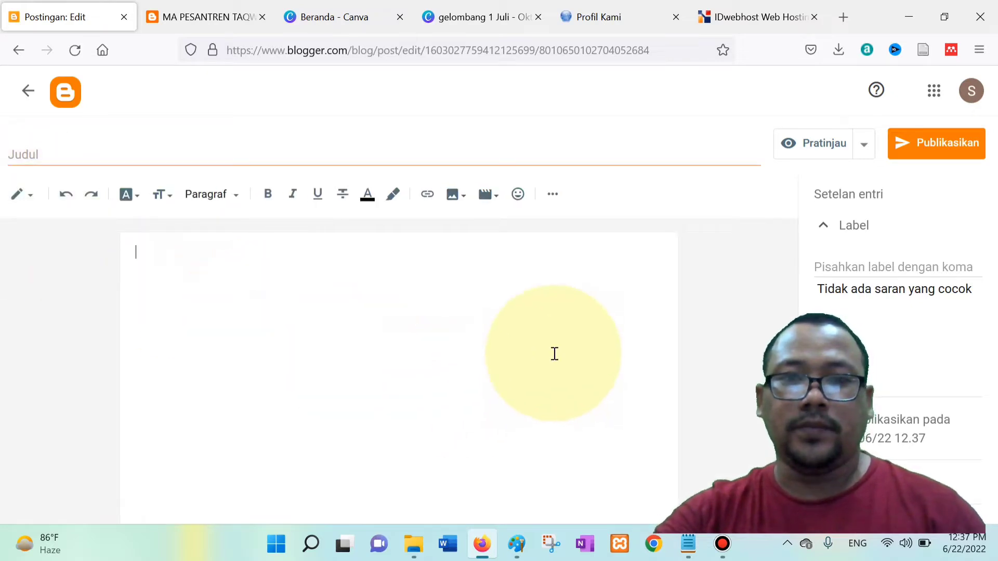
Step: Upload the ppdb image from the computer and insert it into the new post
click(455, 194)
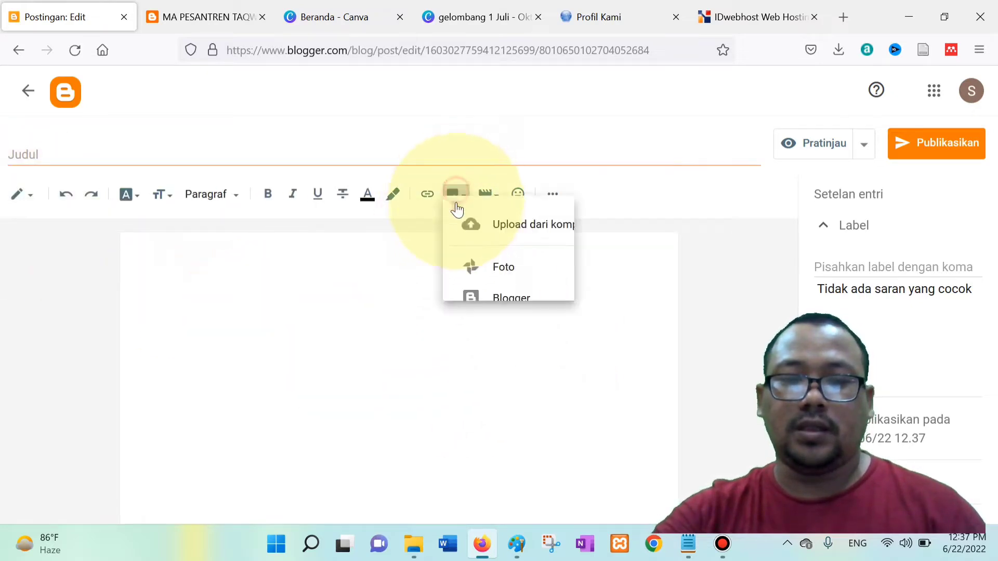
click(511, 230)
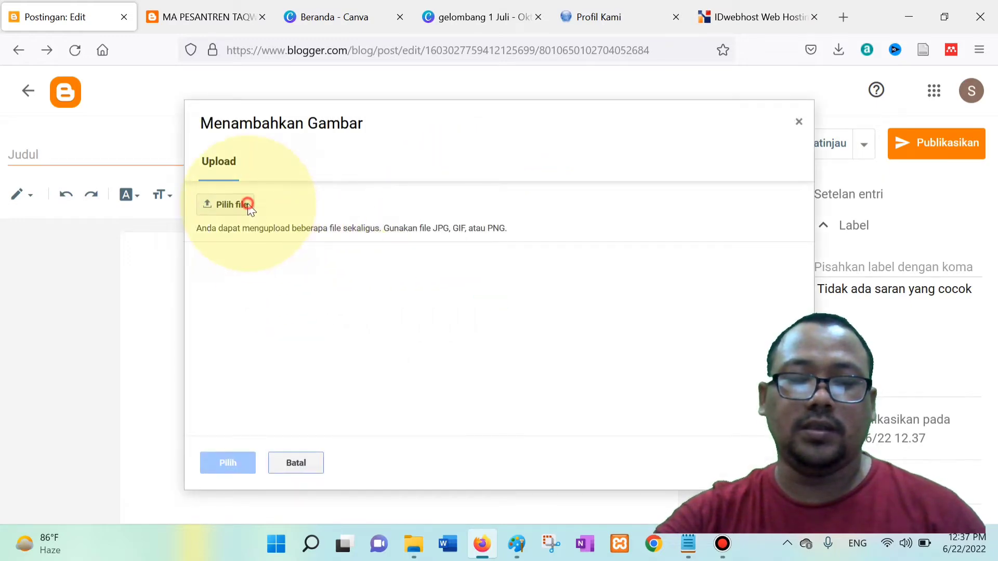
click(247, 206)
double_click(364, 257)
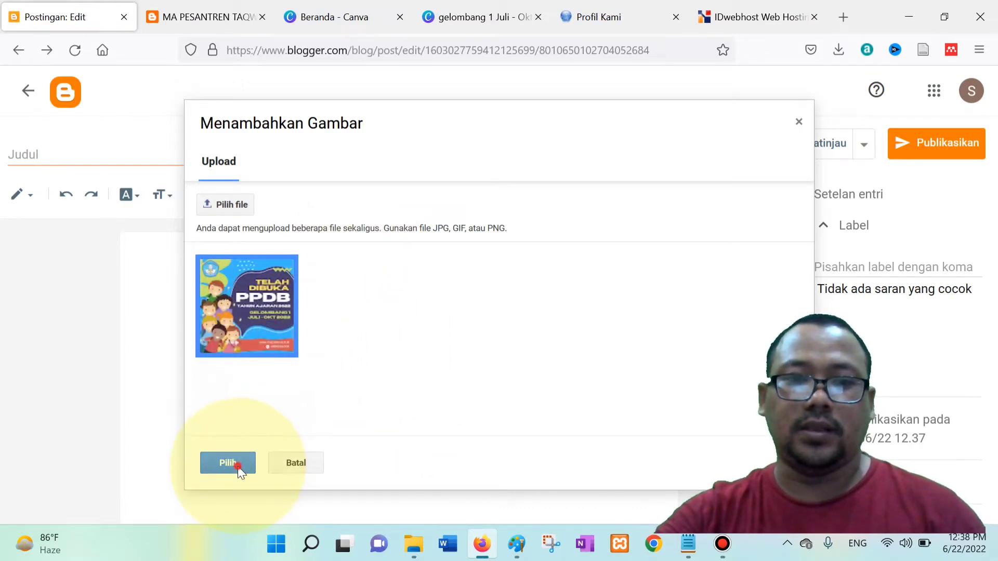
click(237, 466)
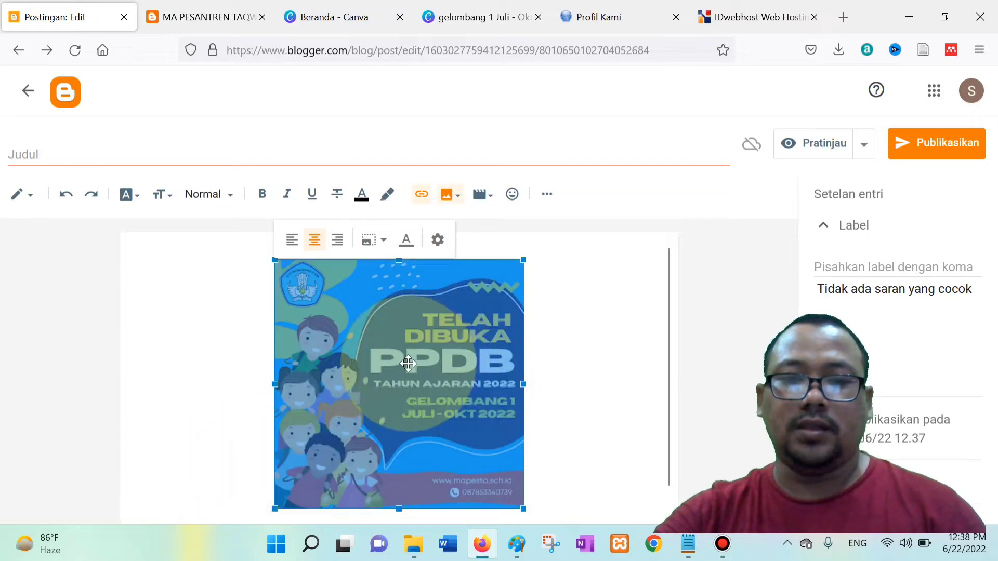
Step: Copy the inserted image's link, open it in place of the IDwebhost page, and select the image's full address
right_click(425, 362)
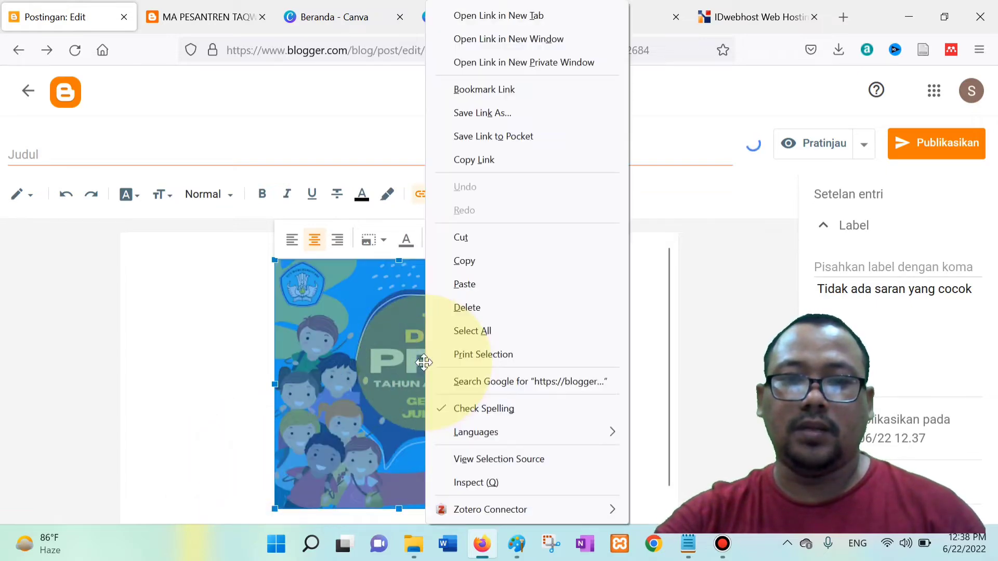
click(495, 160)
click(743, 20)
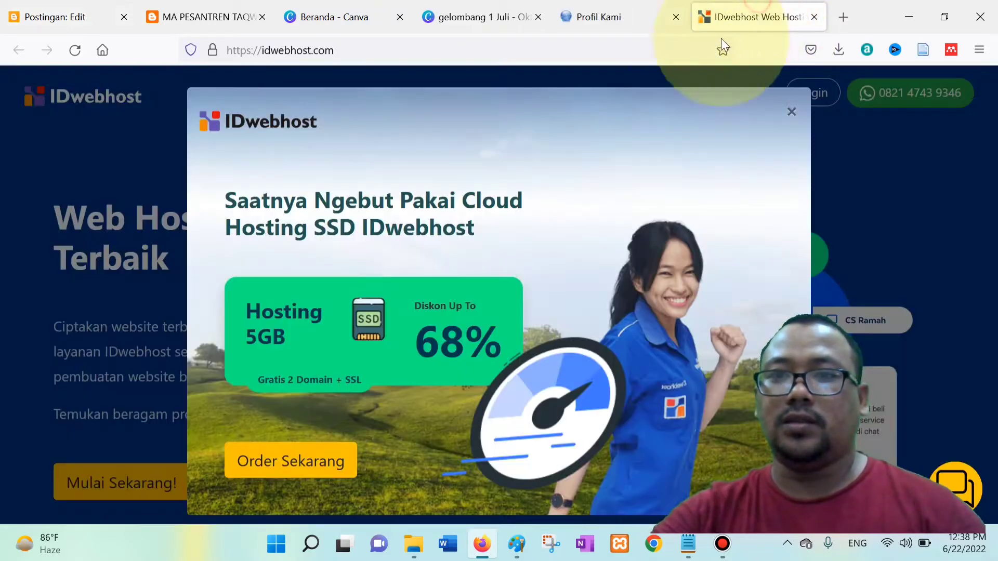
click(655, 55)
key(ctrl+v)
key(Return)
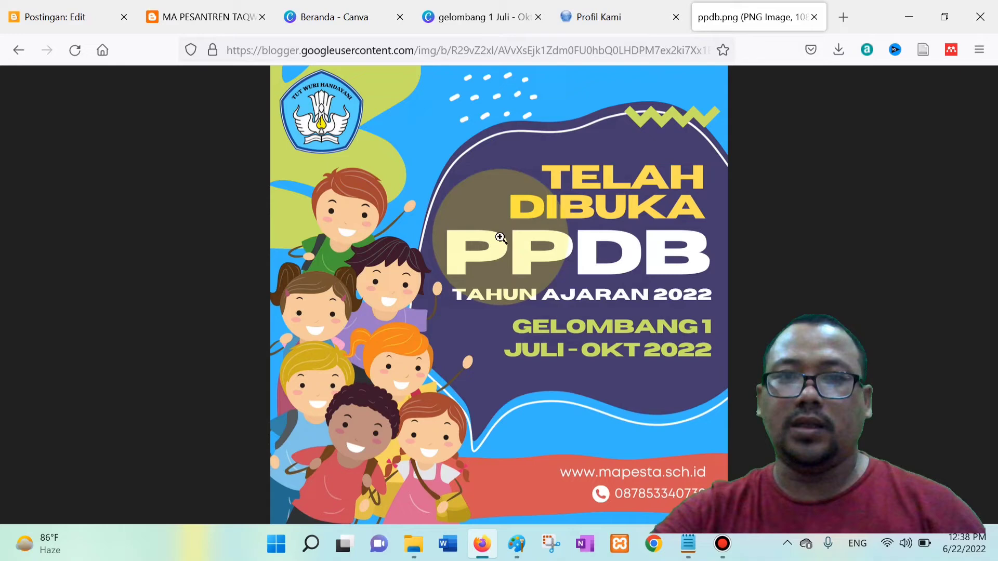
click(474, 50)
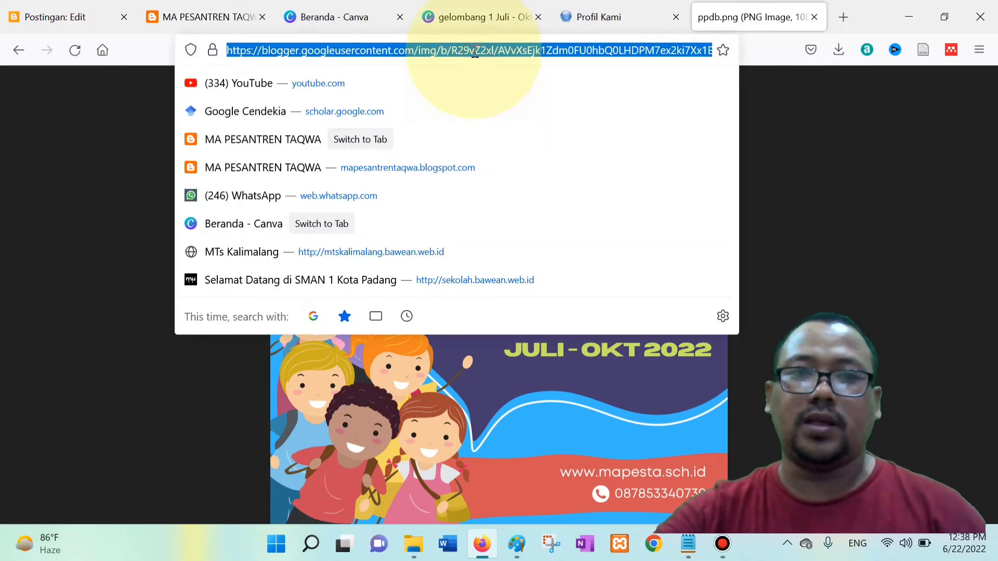
Step: Return to the Blogger post, leave its editor, and open the blog's Tata Letak layout page
click(49, 14)
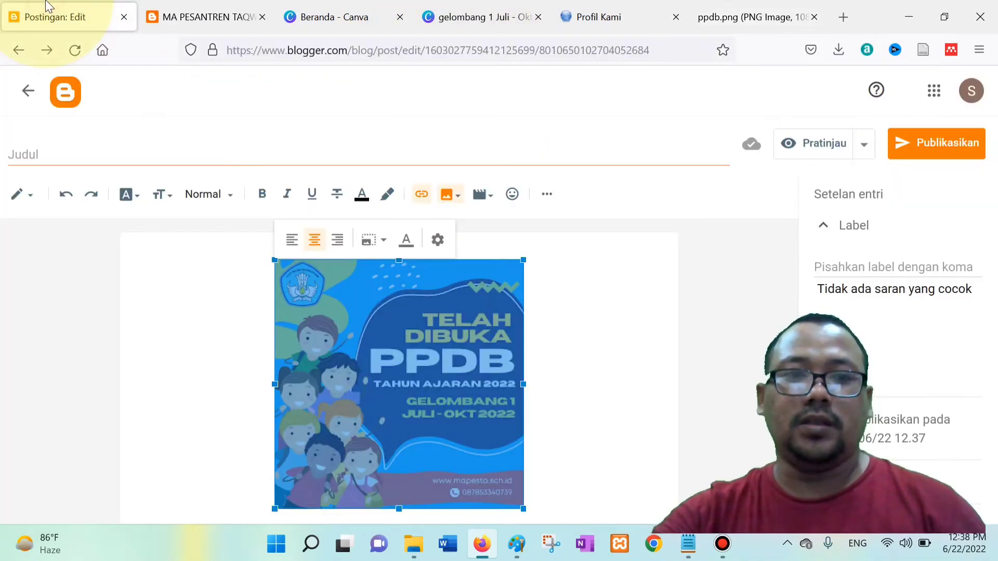
click(30, 88)
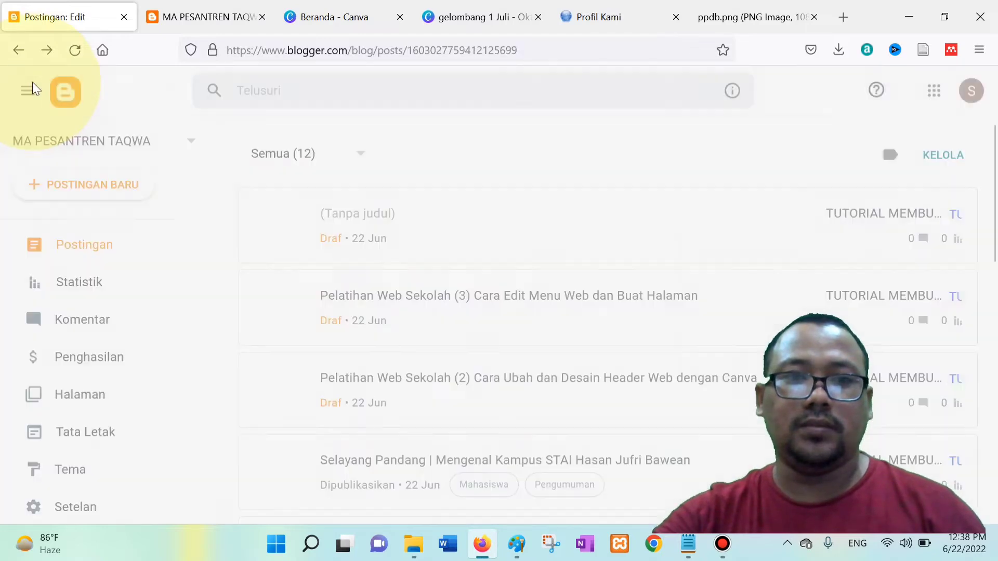
click(90, 438)
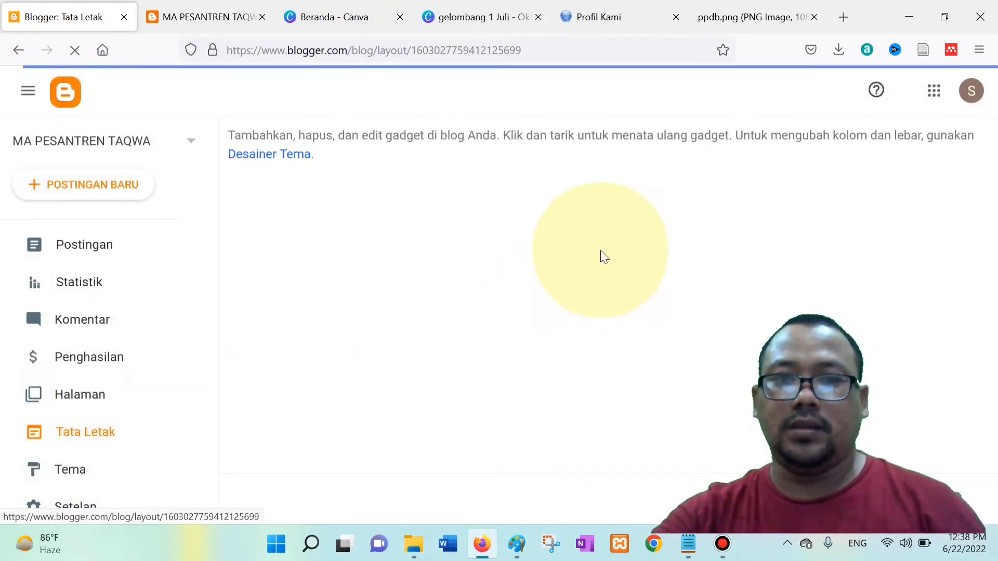
Step: Open the sidebar's Premium Advertise gadget to inspect its HTML code, and leave it without saving
scroll(646, 337, down, 5)
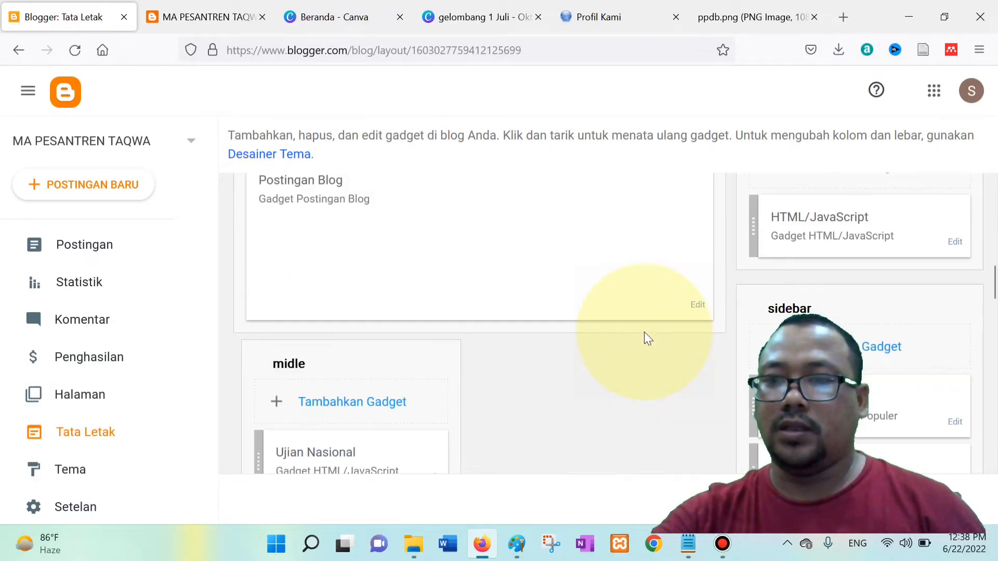
scroll(645, 333, down, 5)
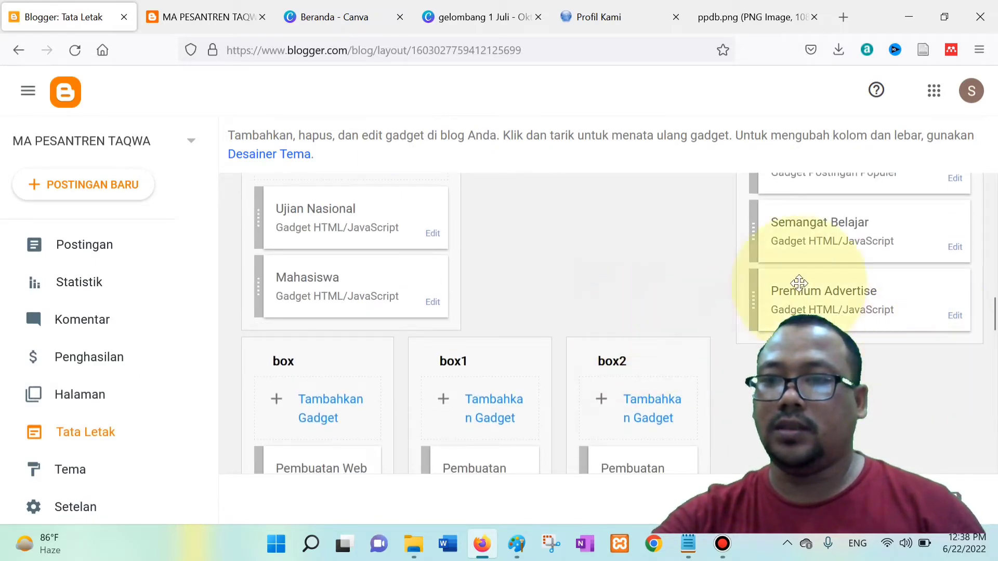
scroll(836, 230, down, 3)
scroll(838, 234, up, 3)
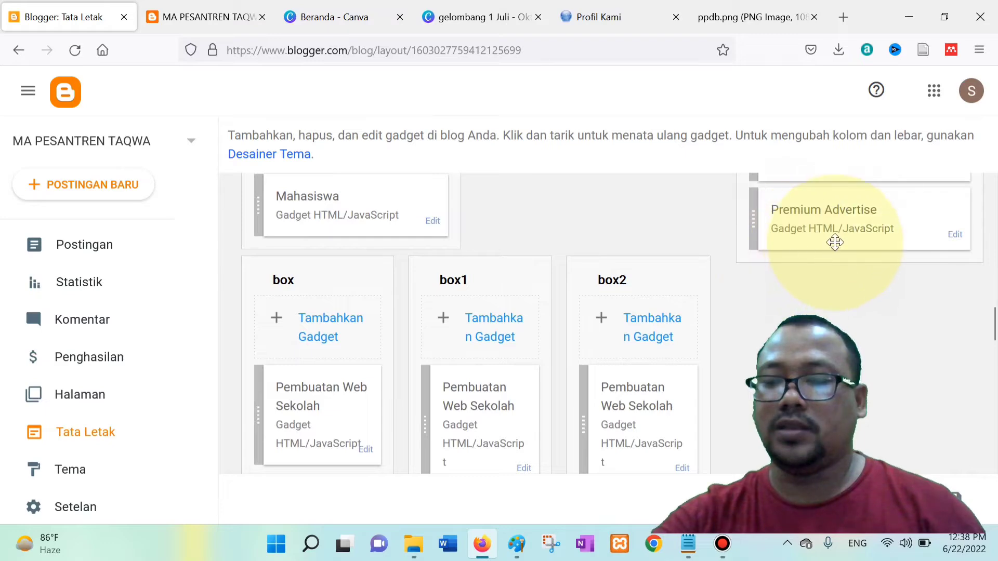
scroll(842, 291, up, 2)
scroll(864, 321, down, 2)
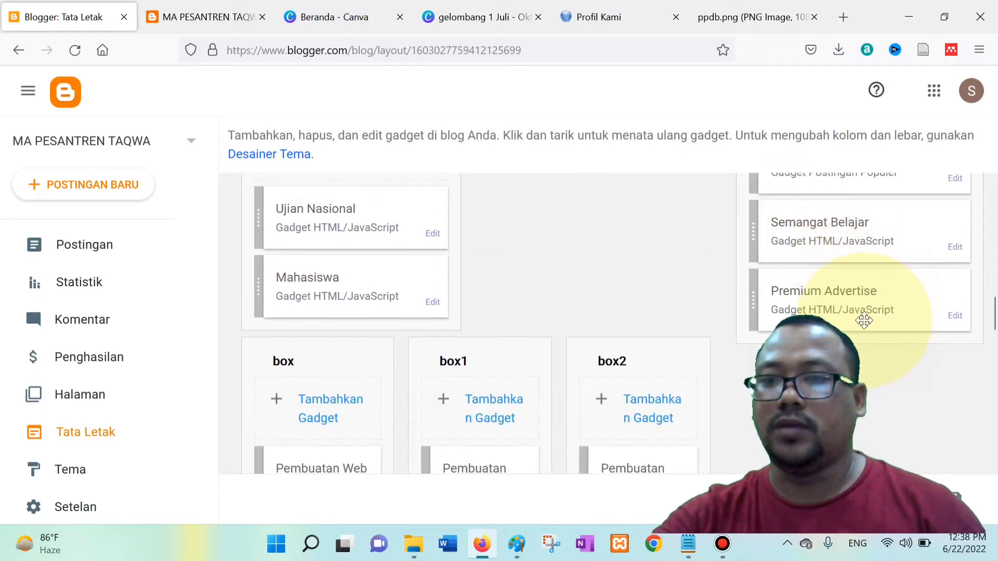
click(956, 315)
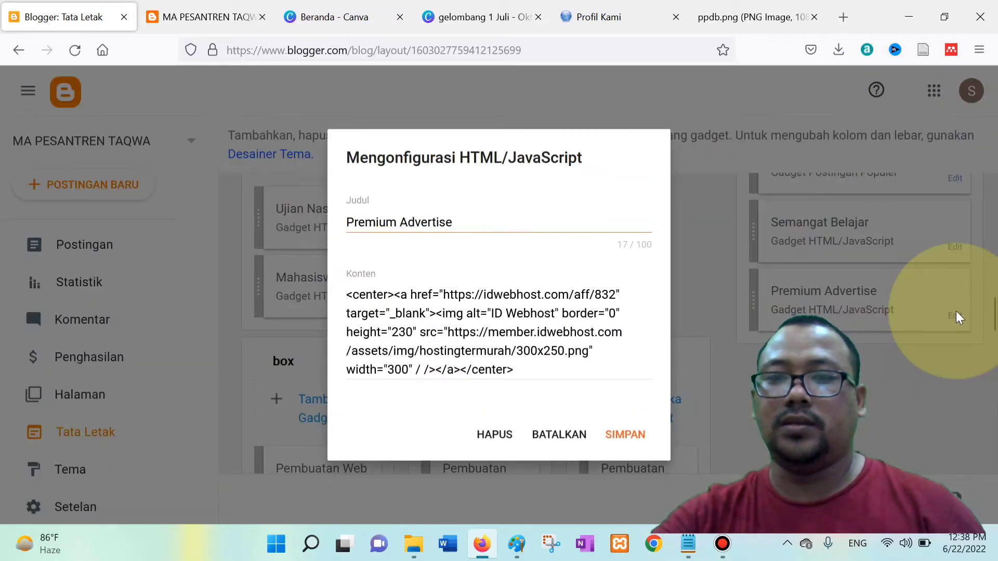
click(556, 439)
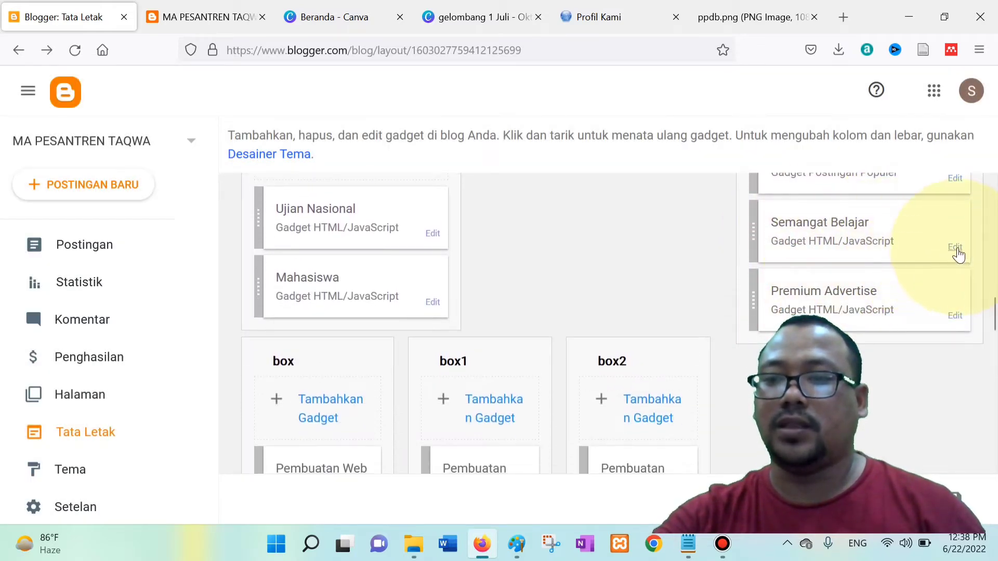
Step: Copy the full HTML content of the sidebar's Semangat Belajar gadget and save the gadget
click(955, 247)
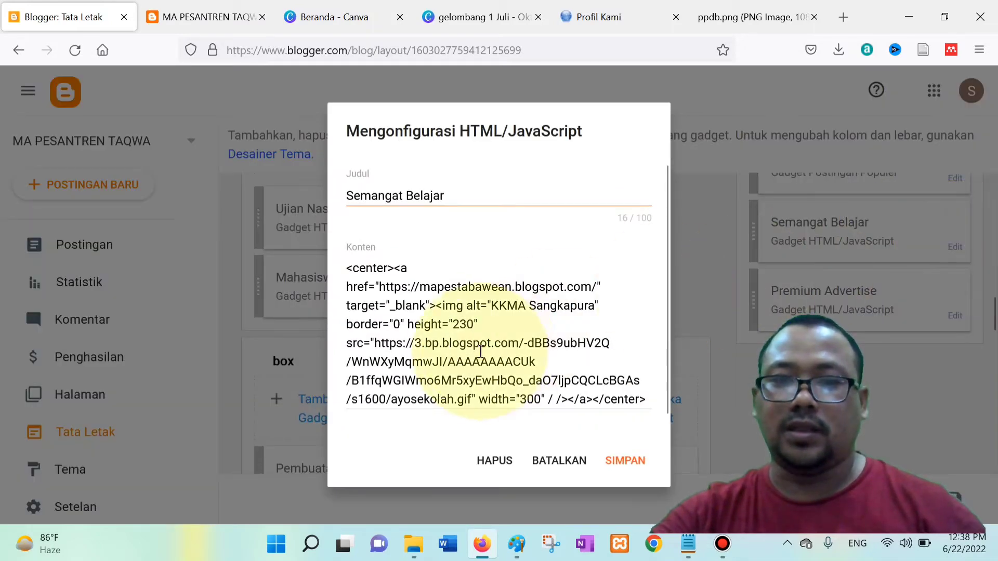
key(ctrl+a)
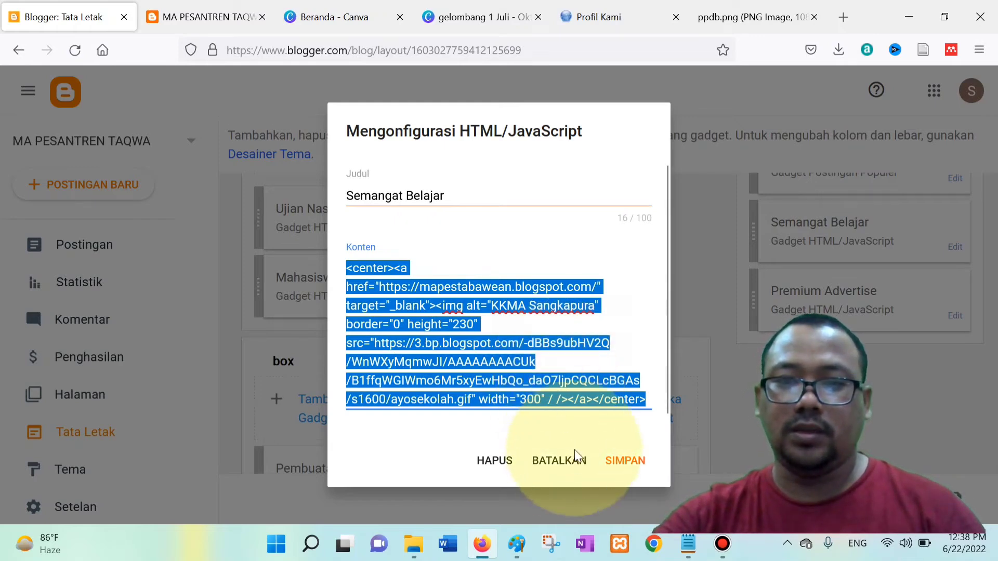
click(631, 461)
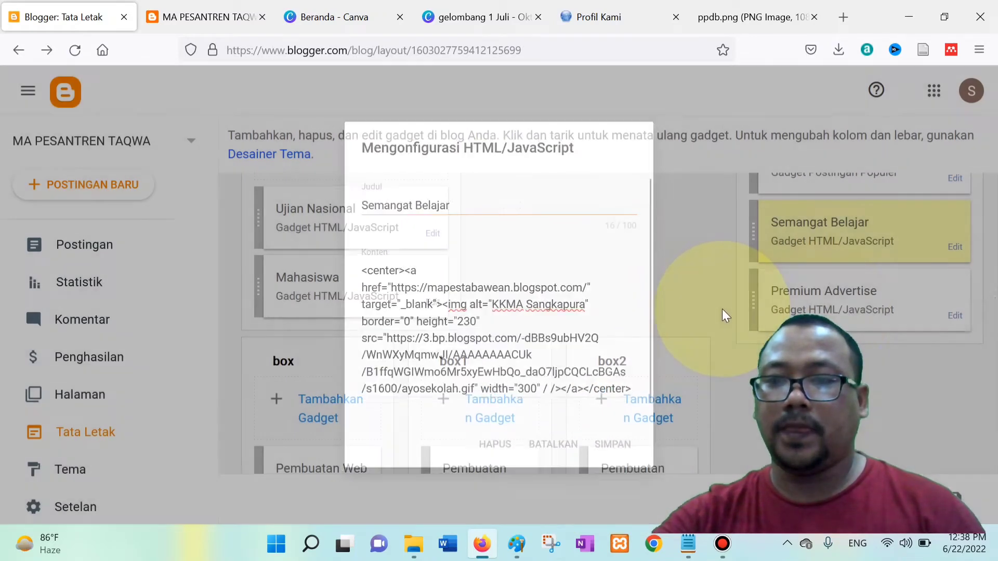
Step: Add an HTML/JavaScript gadget to the sidebar with the copied code as its content and the title PPDB MA PESTA
scroll(894, 318, up, 3)
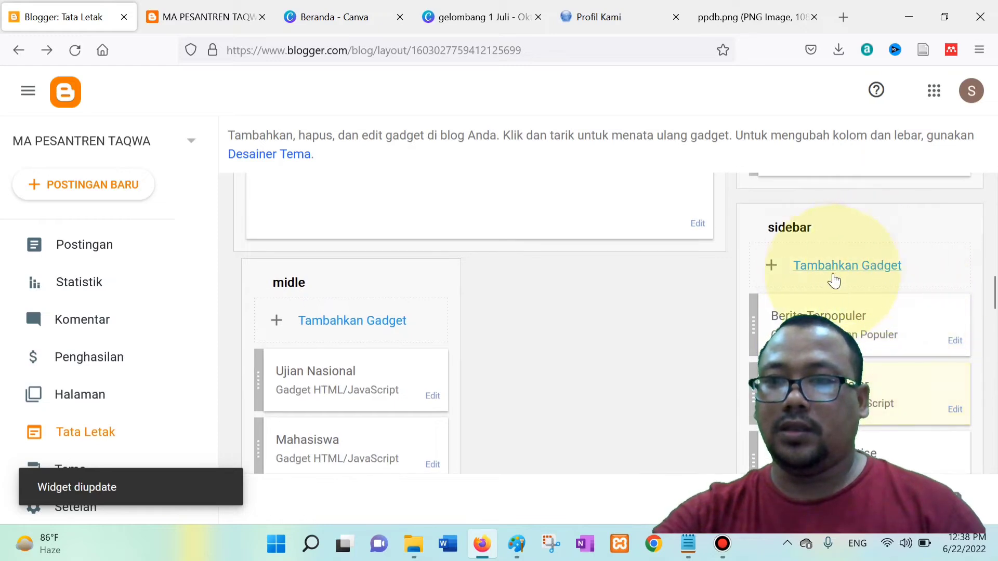
click(886, 268)
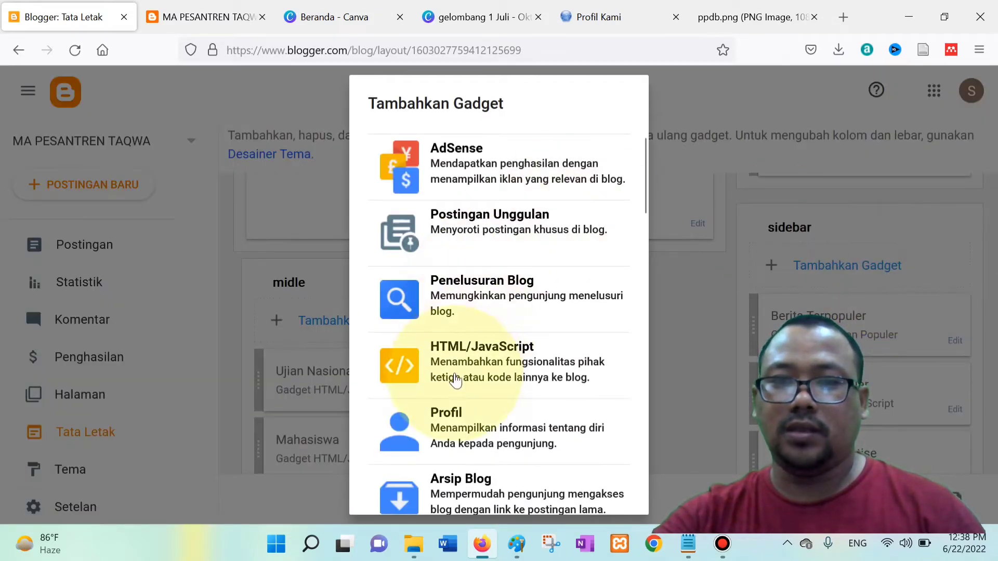
click(470, 364)
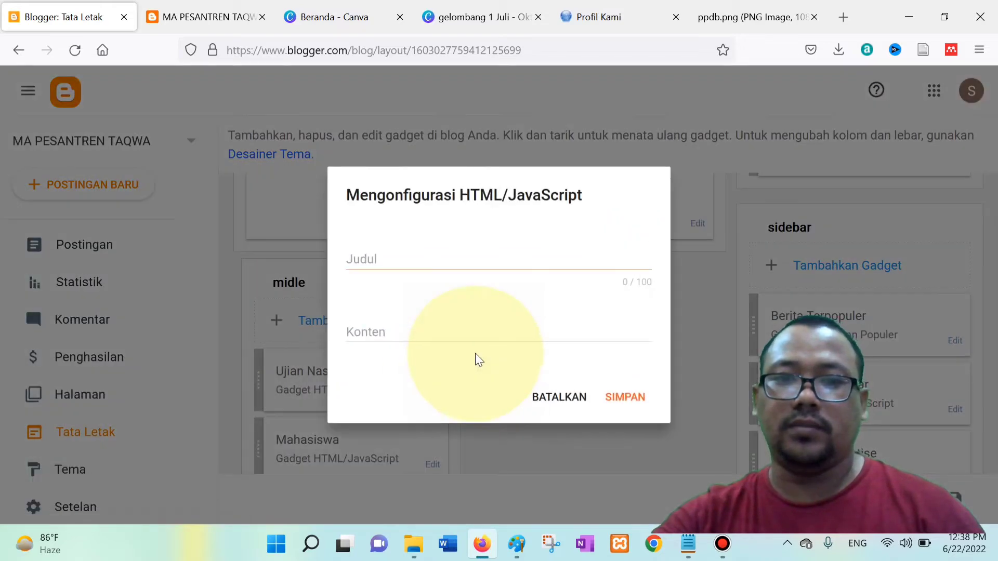
click(427, 335)
key(ctrl+v)
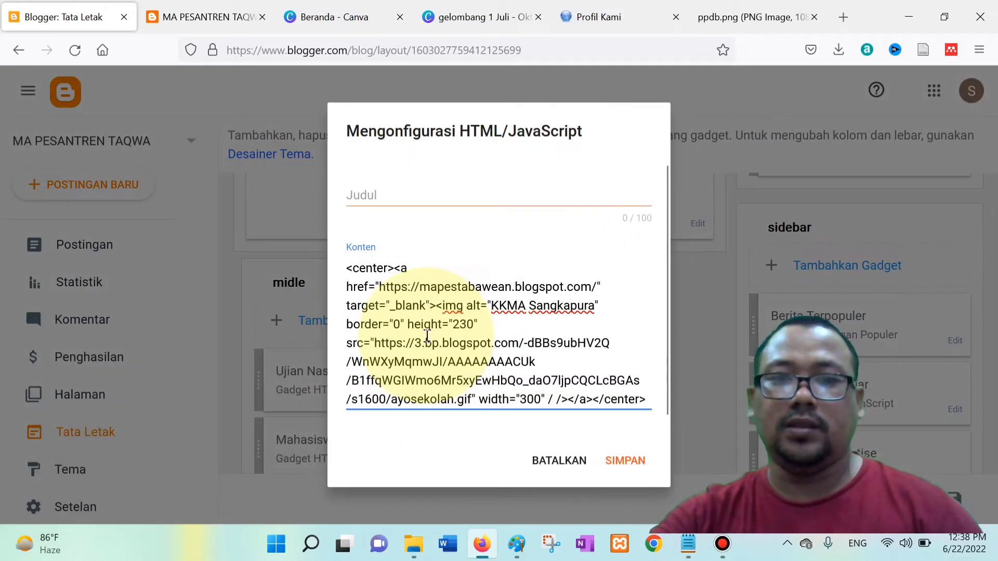
click(374, 195)
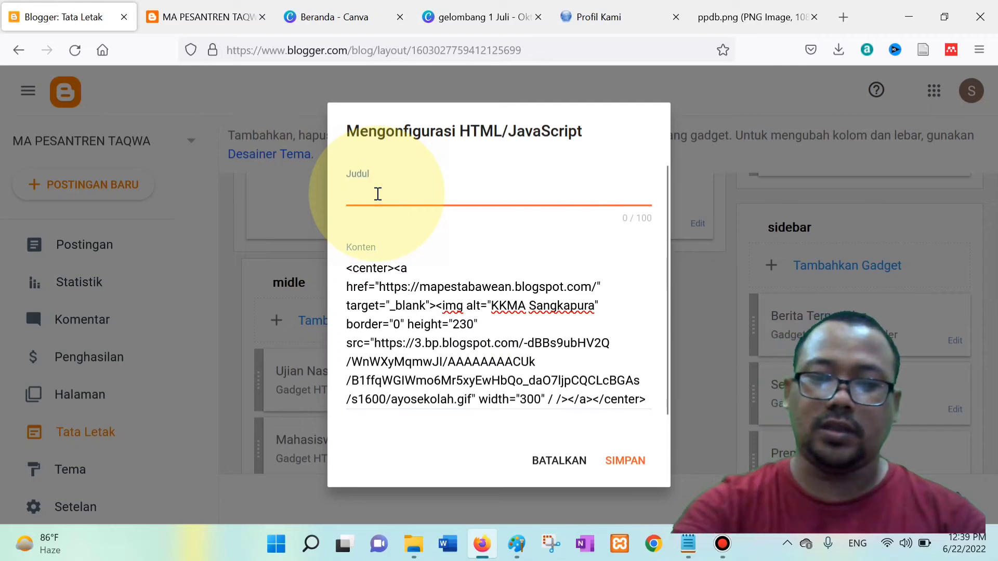
text(PPDB MA)
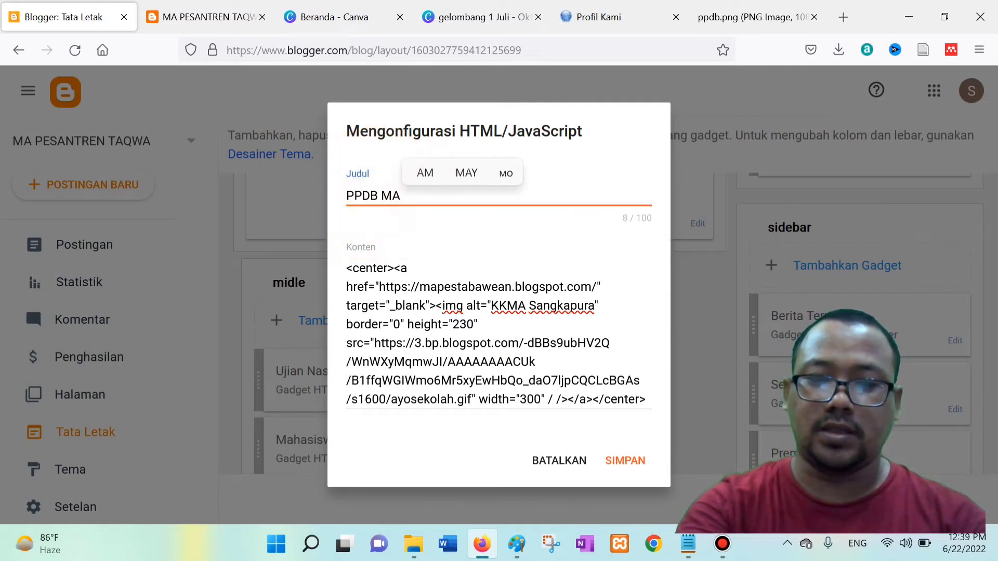
text( PESTA)
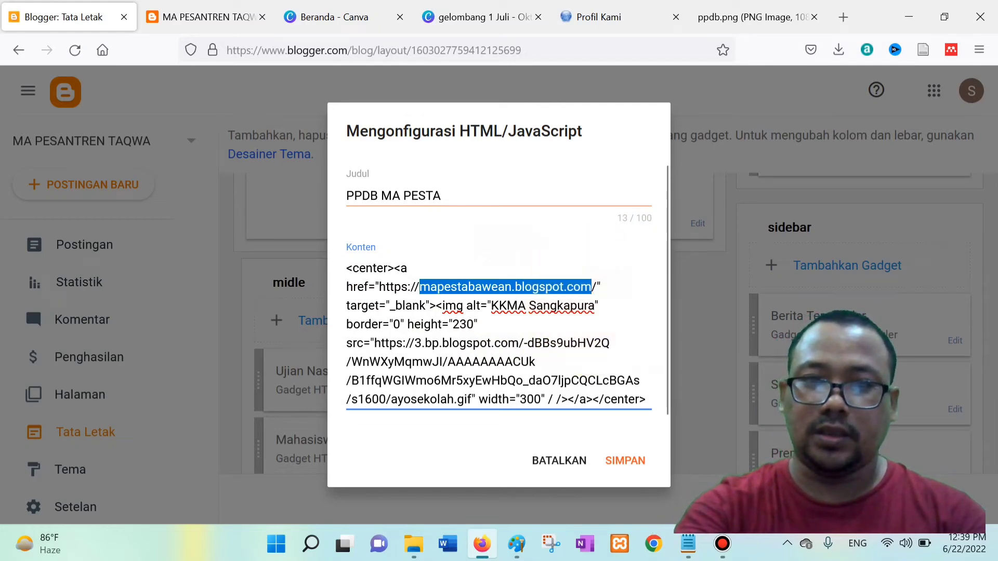
text(pp)
text(db.mapest)
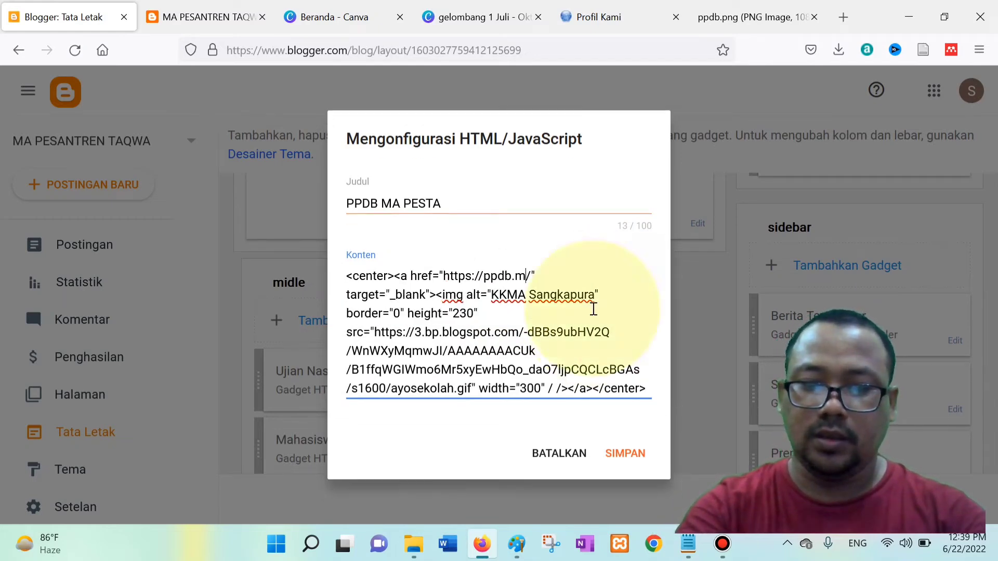
text(a)
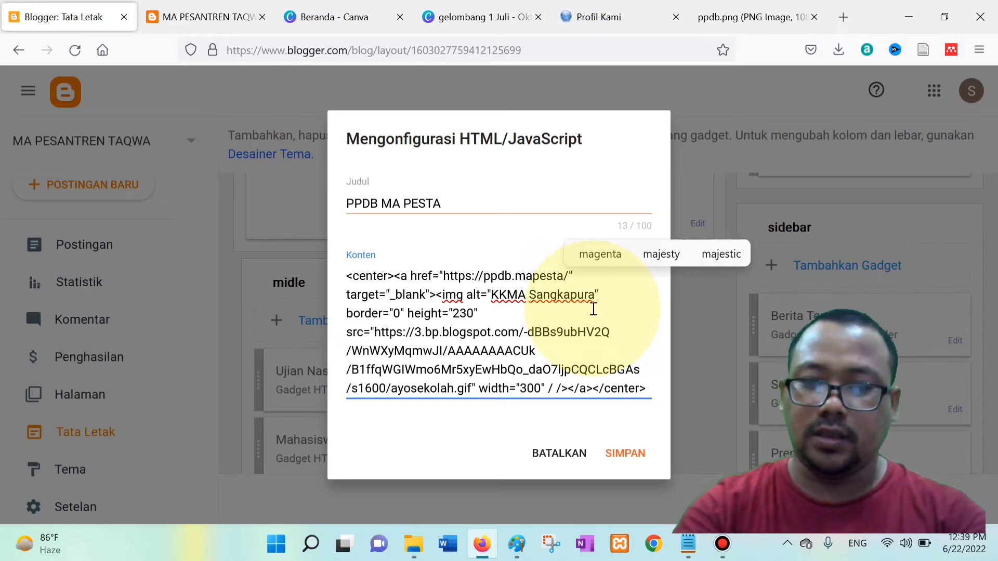
text(.)
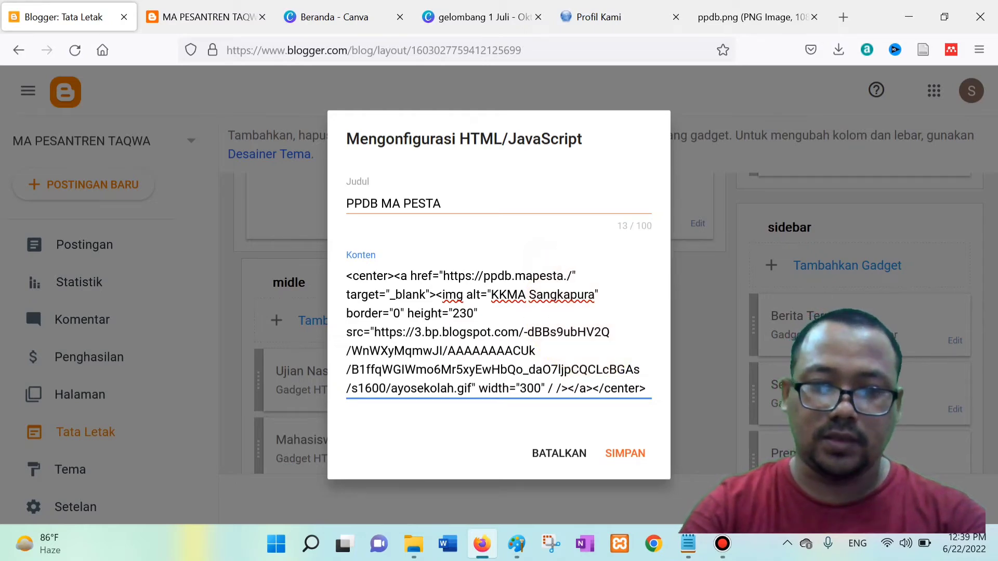
text(sch.id)
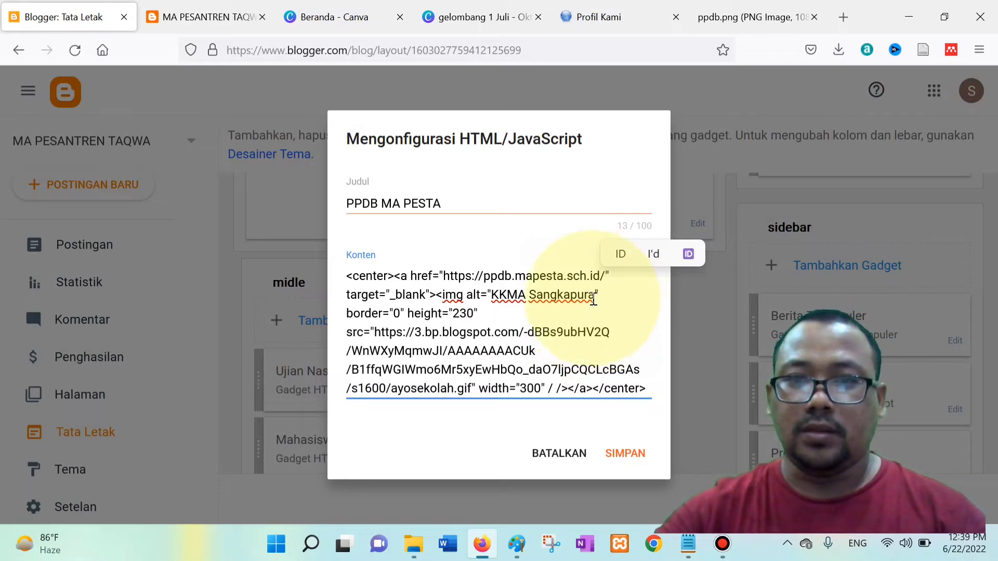
Step: Replace the image's alt text in the gadget code with "Penerimaan Siswa Baru"
drag(595, 300, 523, 290)
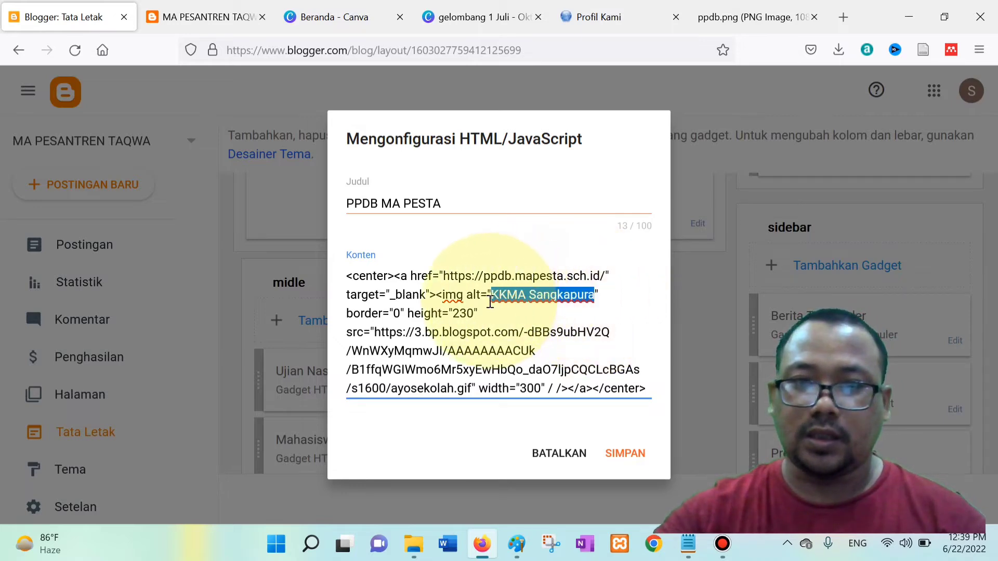
text(Penerim)
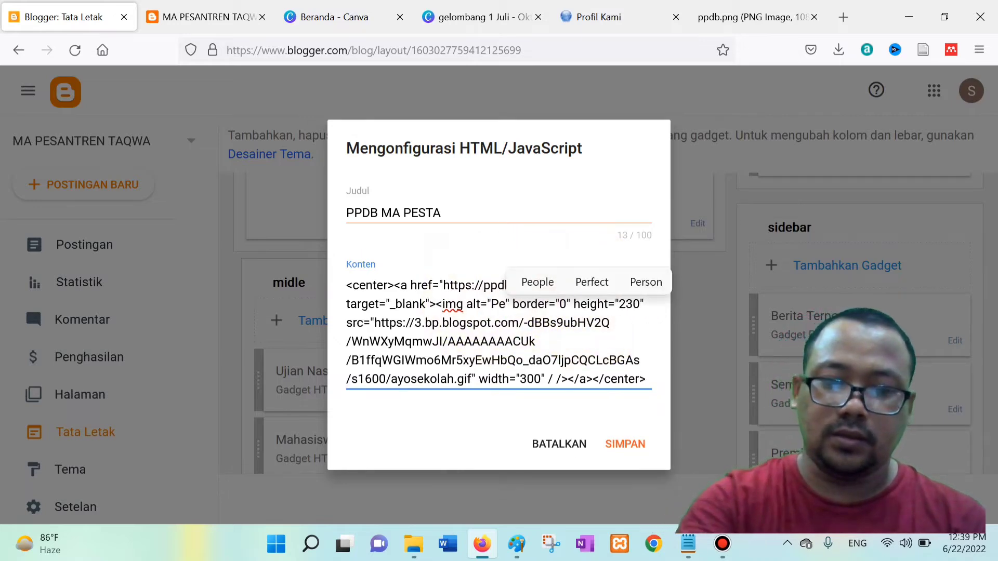
text(aan S)
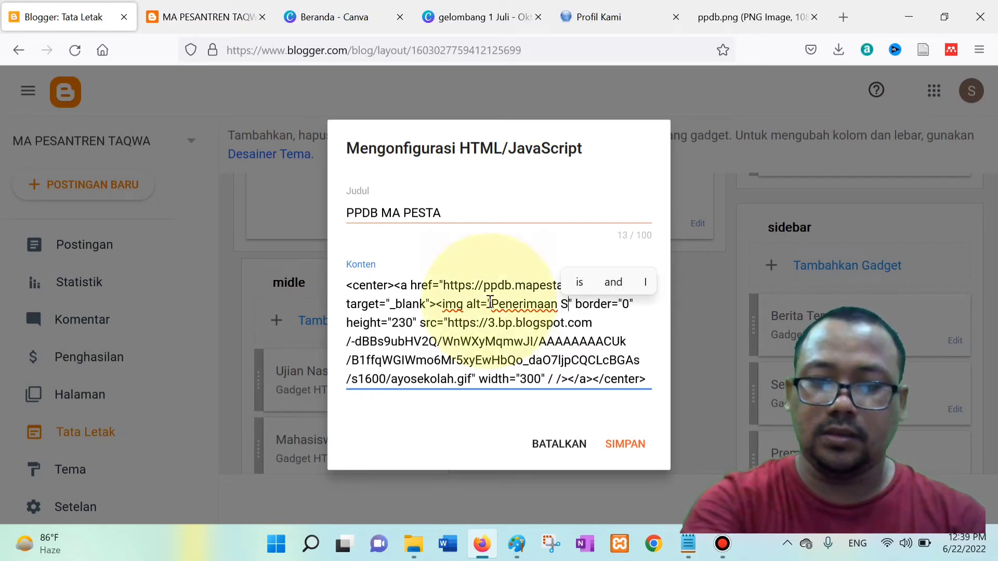
text(iswa Baru)
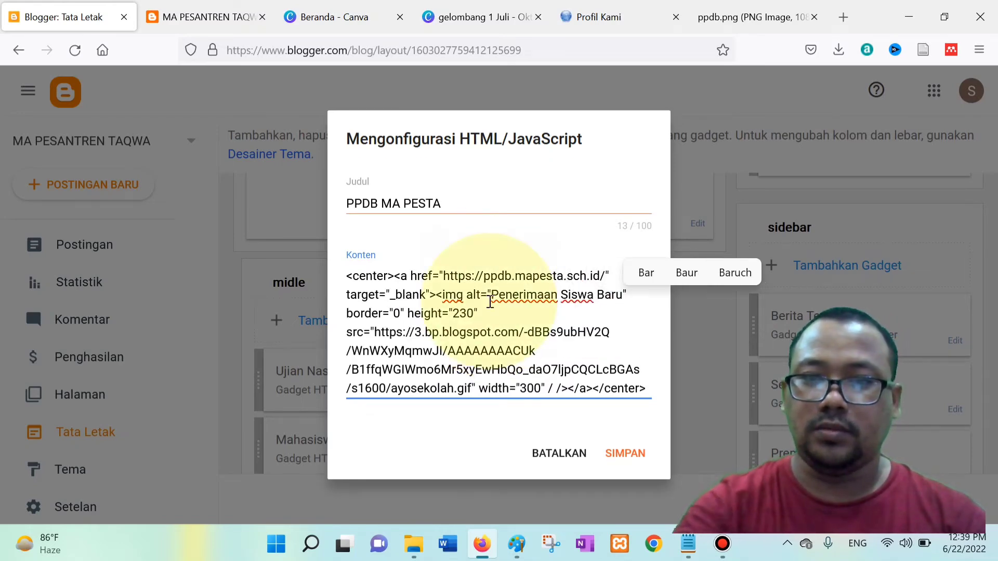
Step: Replace the image source in the gadget code with the full address of the hosted ppdb.png, and save the gadget
drag(375, 332, 436, 388)
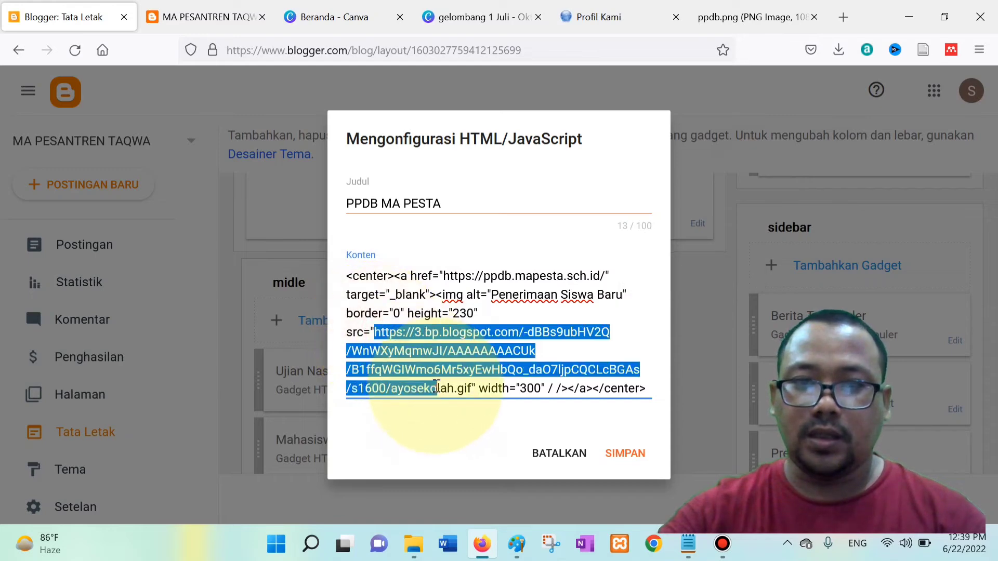
click(728, 6)
click(598, 49)
key(ctrl+a)
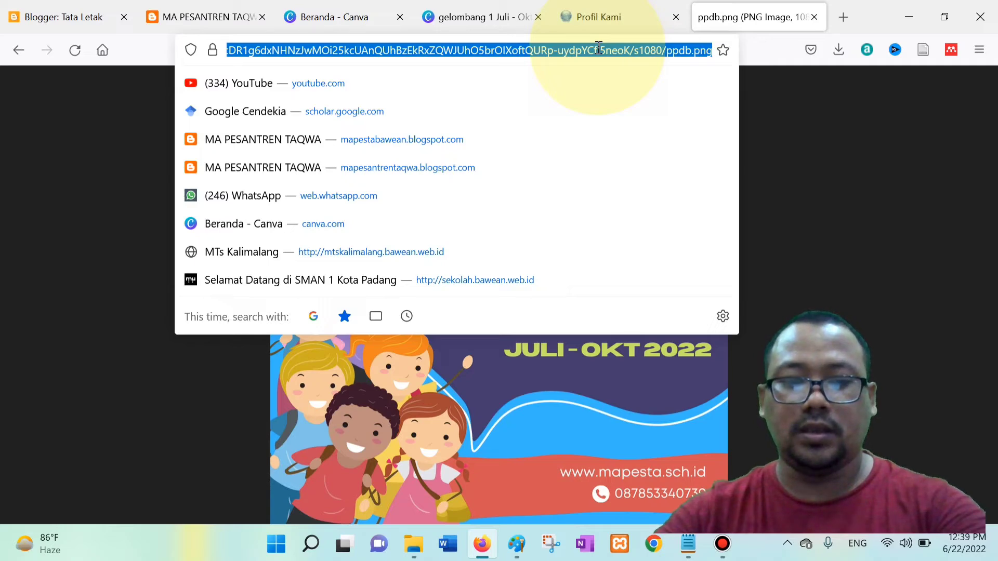
click(60, 17)
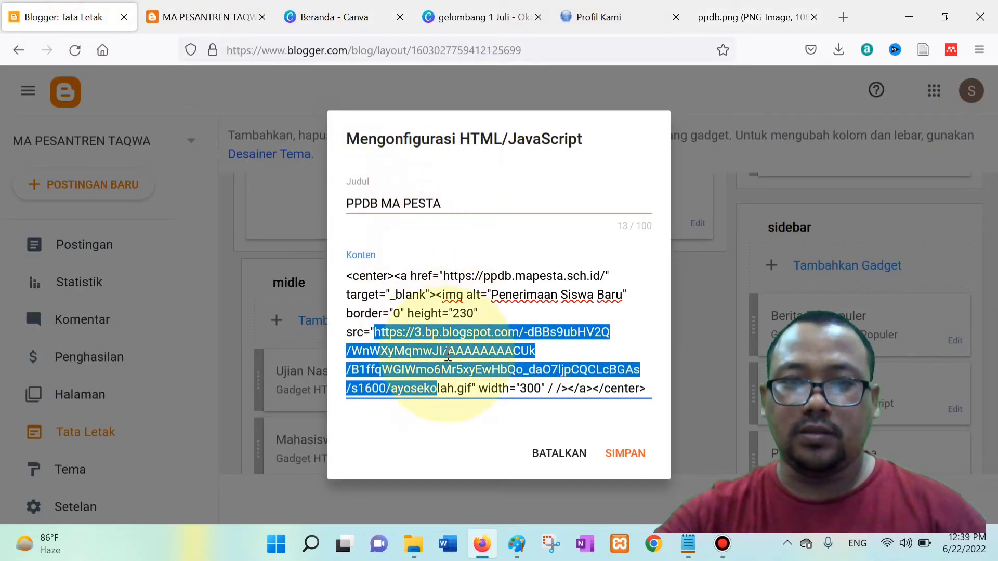
click(387, 345)
drag(376, 332, 461, 405)
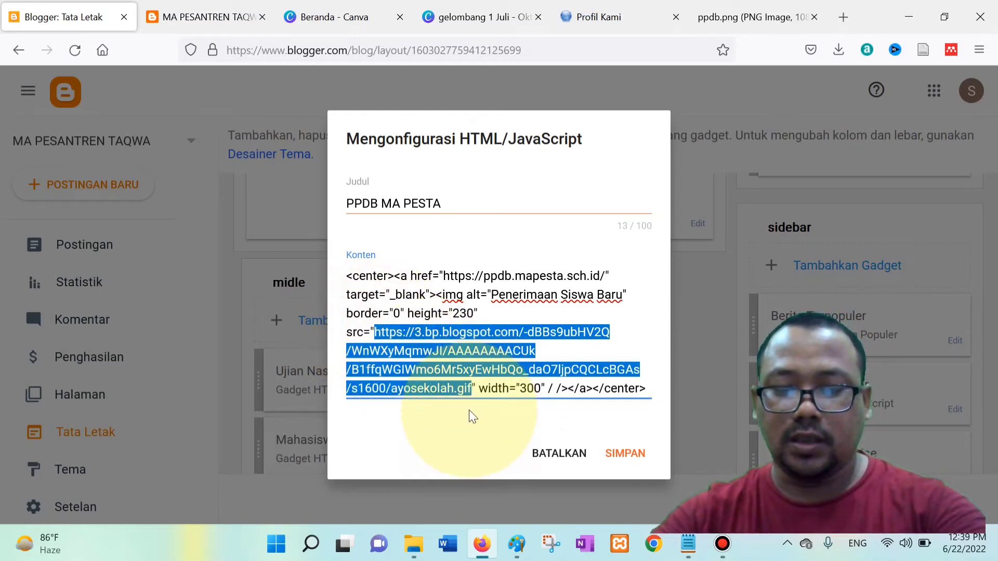
key(ctrl+v)
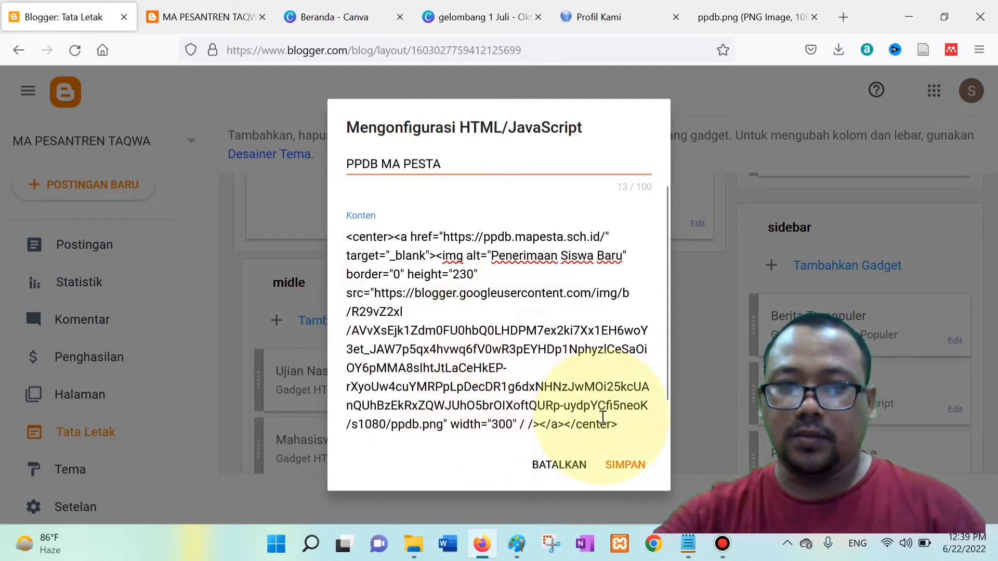
click(637, 460)
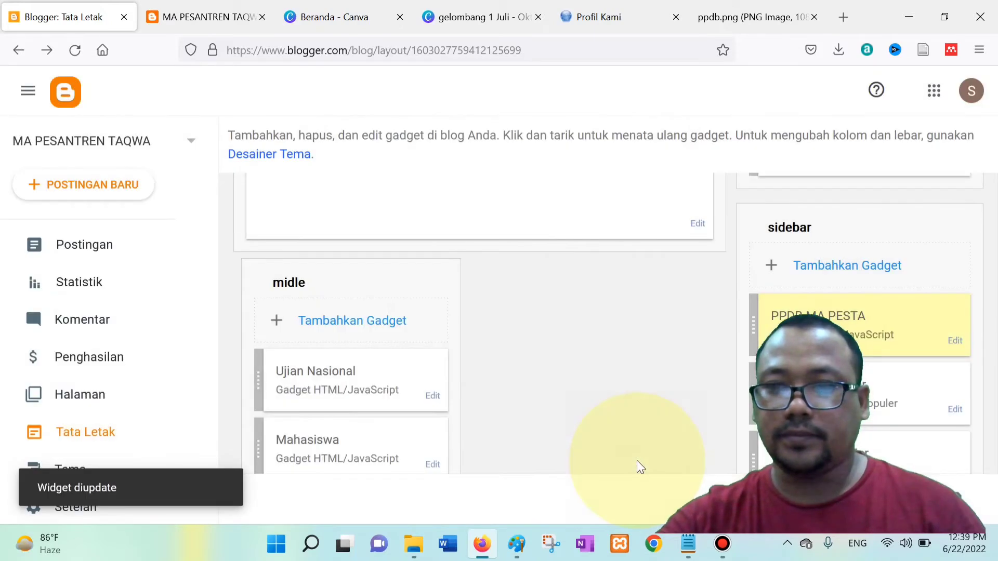
Step: Review the placement of the PPDB MA PESTA gadget among the sidebar gadgets and the layout sections below
scroll(926, 319, down, 3)
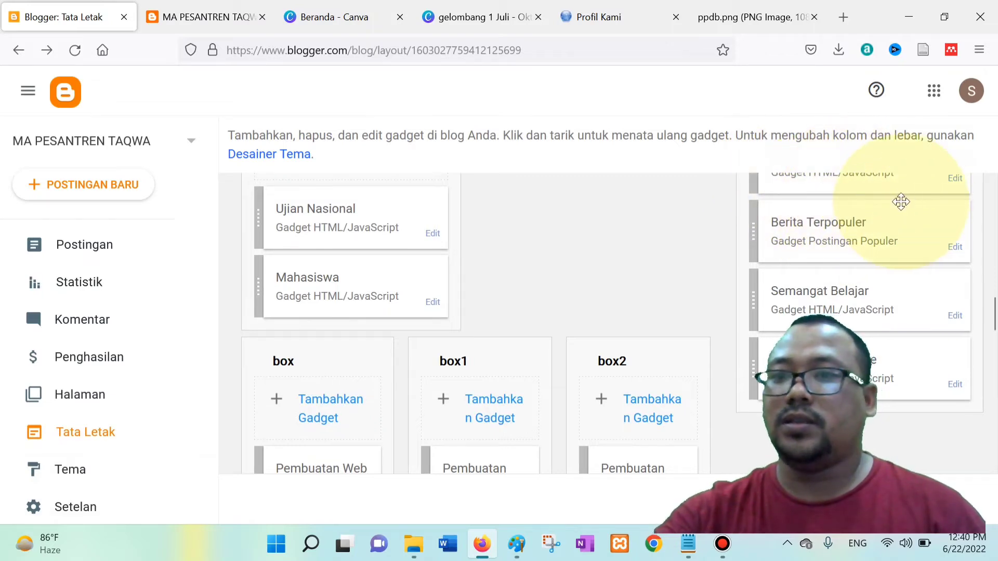
scroll(837, 228, up, 2)
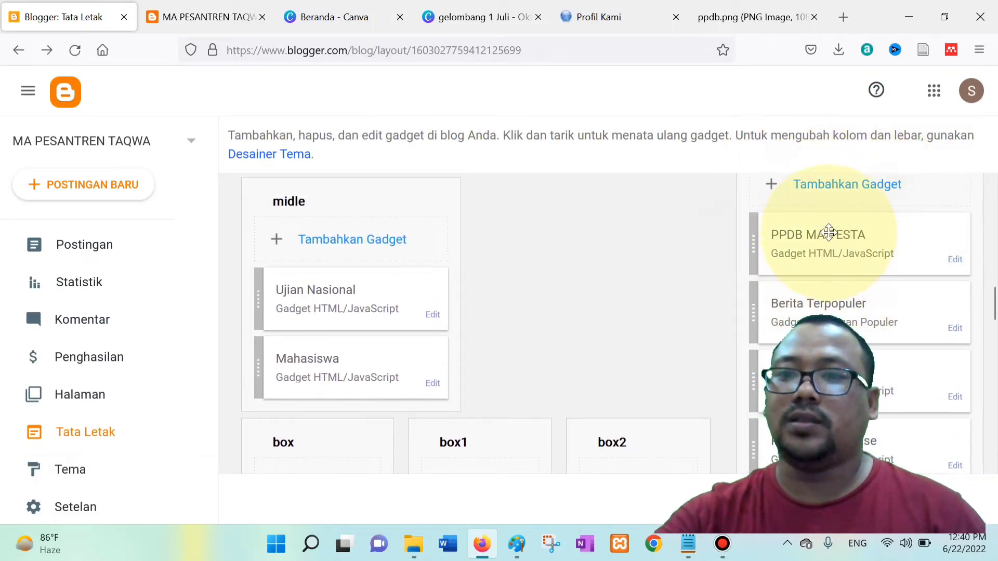
scroll(831, 250, down, 3)
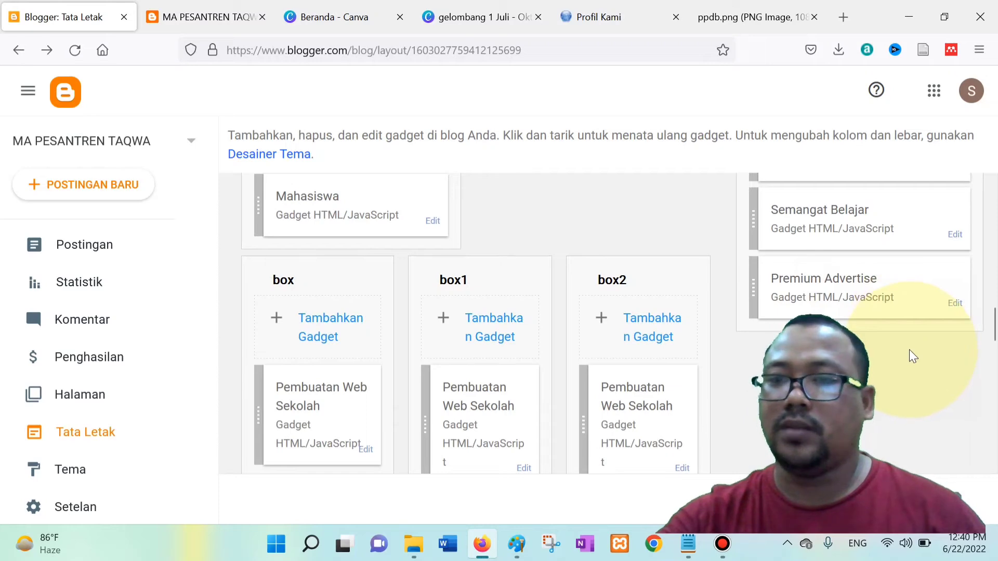
scroll(913, 357, up, 3)
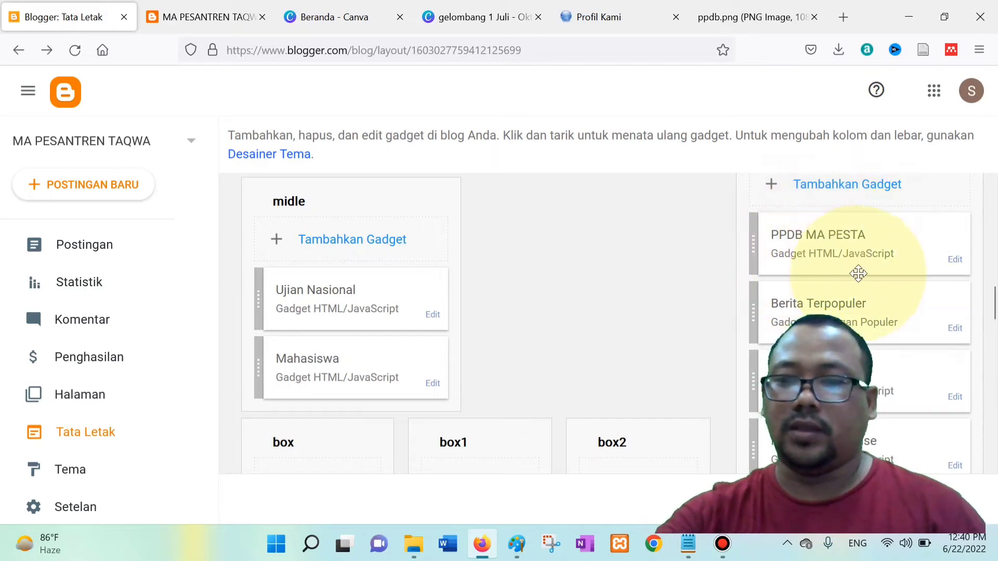
scroll(858, 273, down, 5)
scroll(963, 416, down, 3)
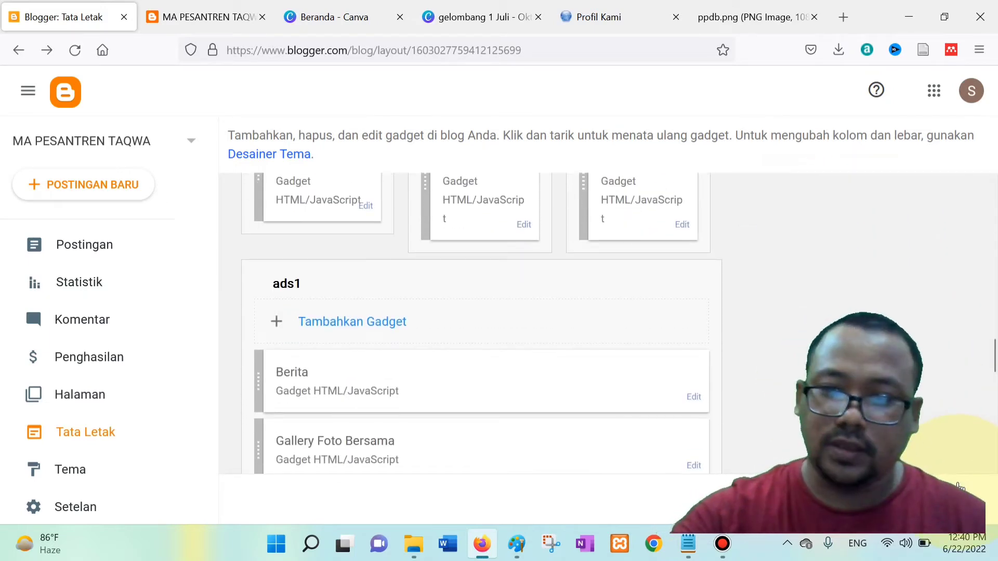
Step: Save the layout arrangement and reload mapestabawean.blogspot.com to check the PPDB MA PESTA banner in the sidebar
click(954, 500)
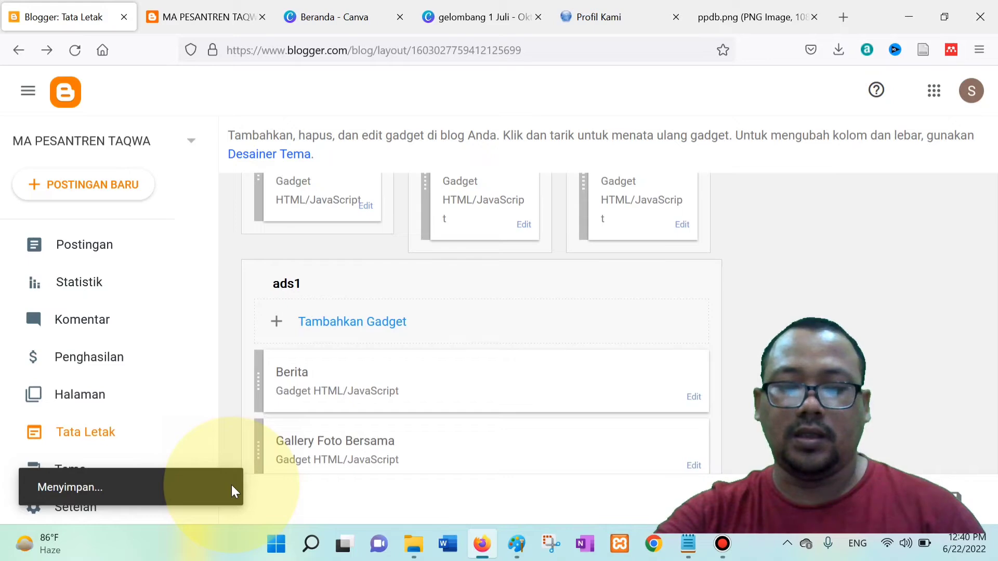
click(204, 17)
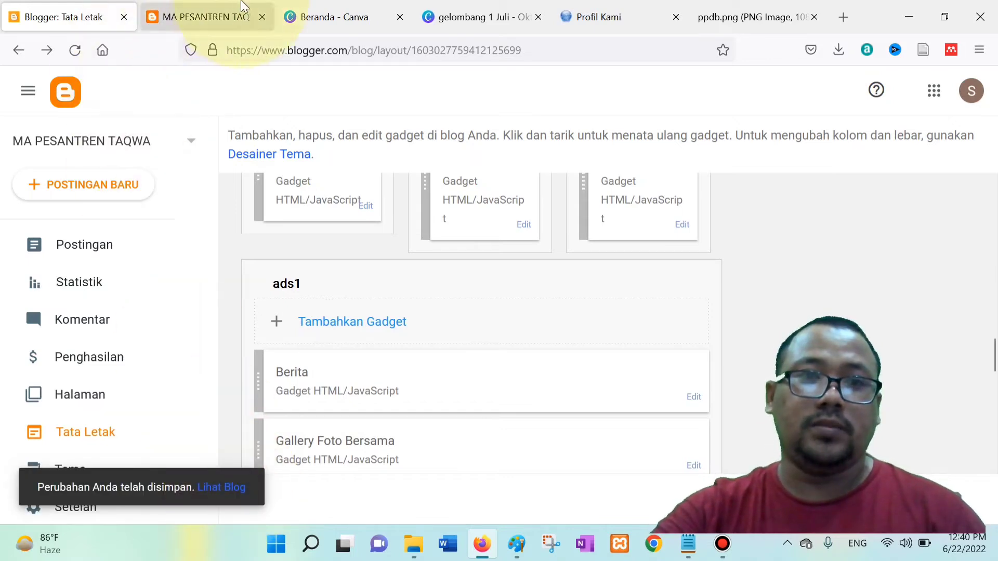
click(468, 47)
key(Return)
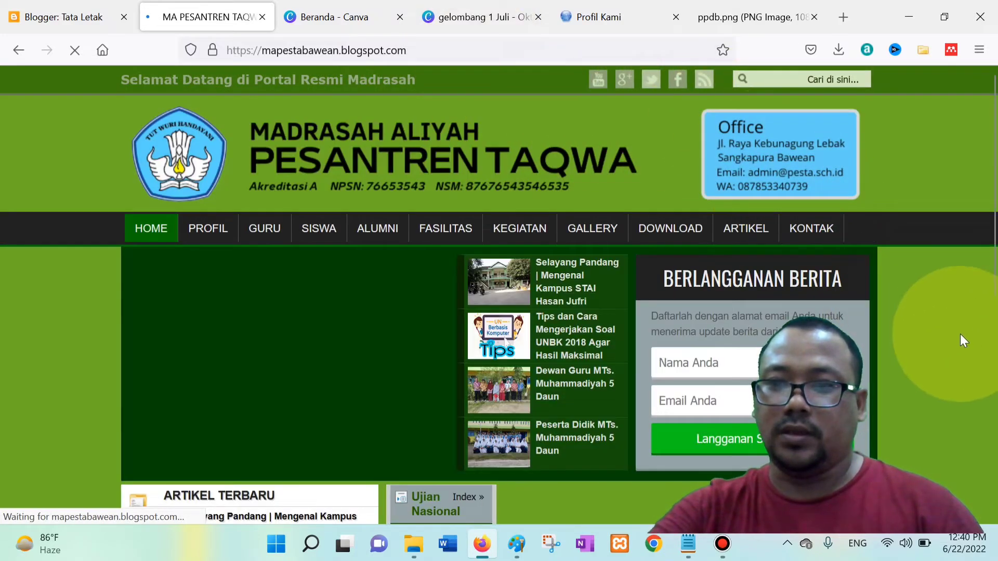
scroll(956, 335, down, 5)
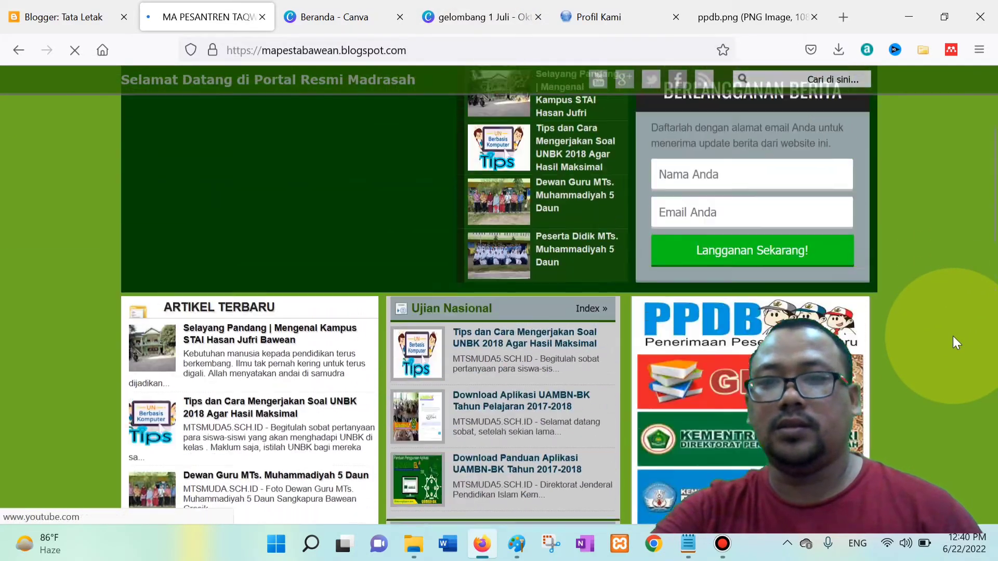
scroll(953, 336, down, 6)
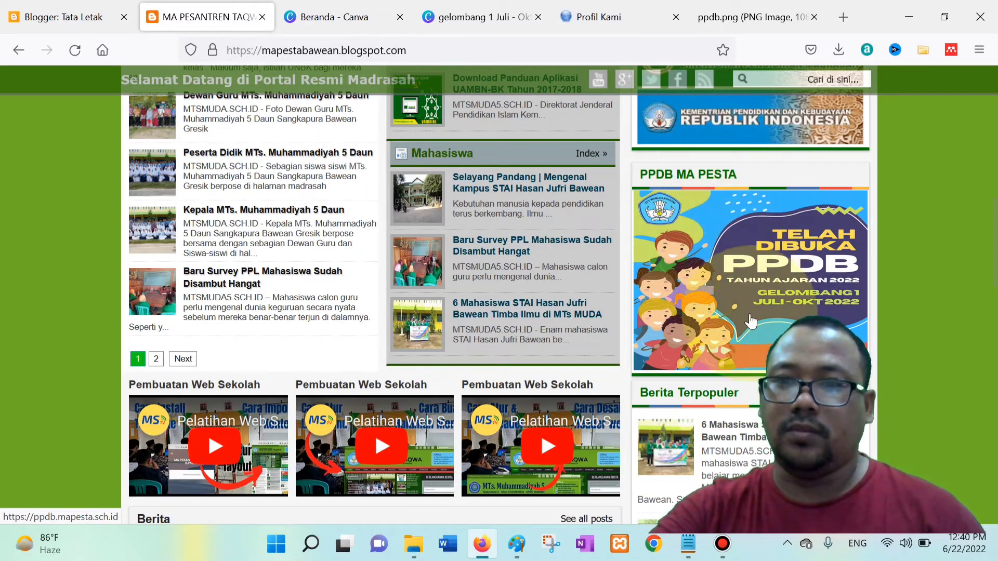
Step: Examine the blog's remaining sidebar gadgets down to Premium Advertise and the area beneath it
scroll(729, 304, down, 10)
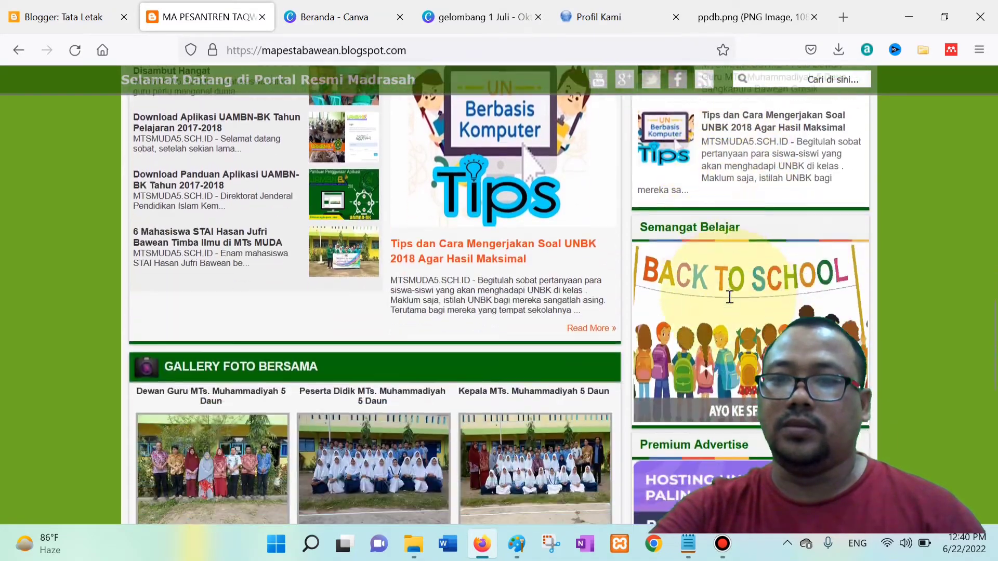
scroll(731, 300, down, 3)
scroll(731, 296, up, 3)
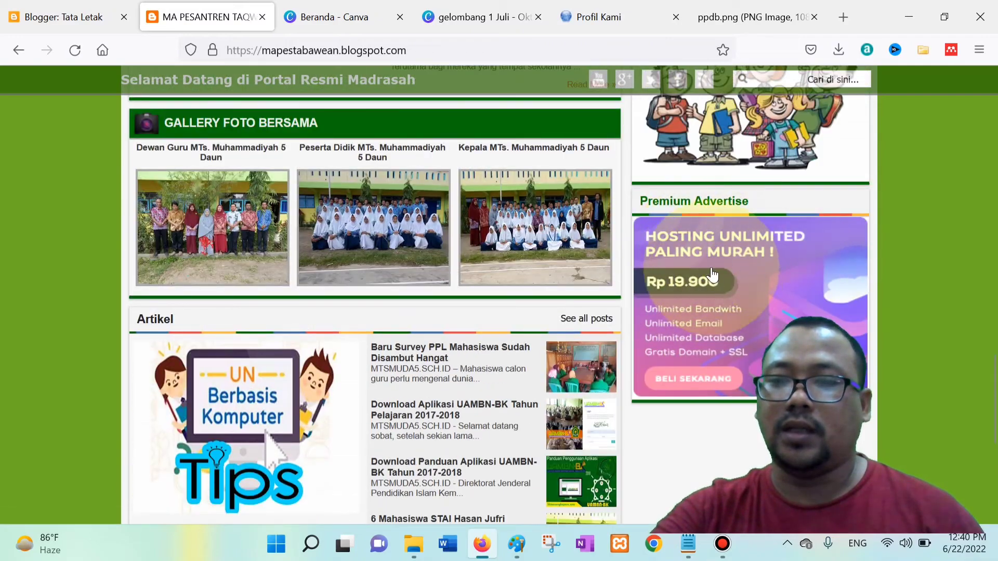
scroll(771, 271, down, 3)
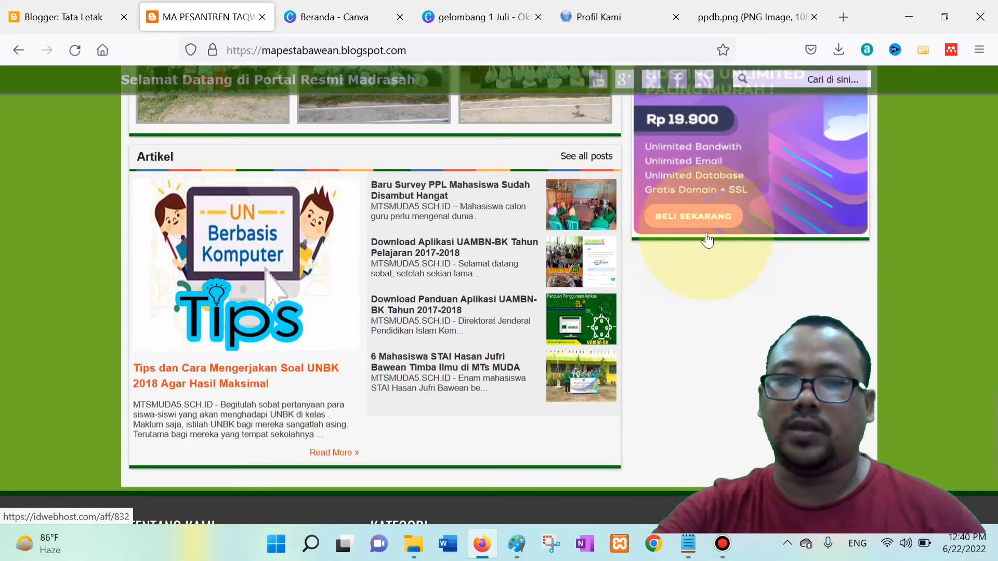
scroll(678, 318, down, 3)
scroll(685, 166, up, 2)
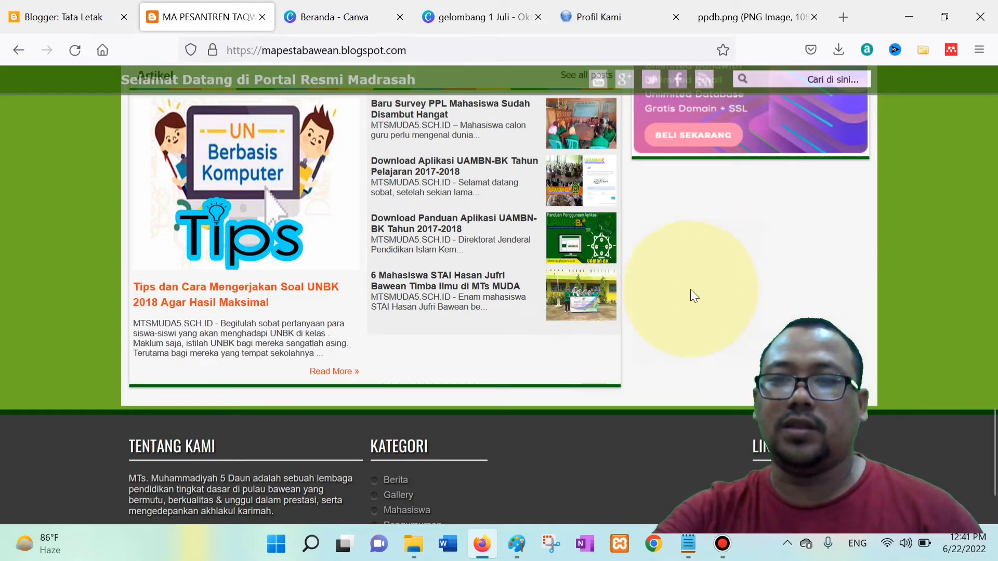
scroll(734, 283, up, 3)
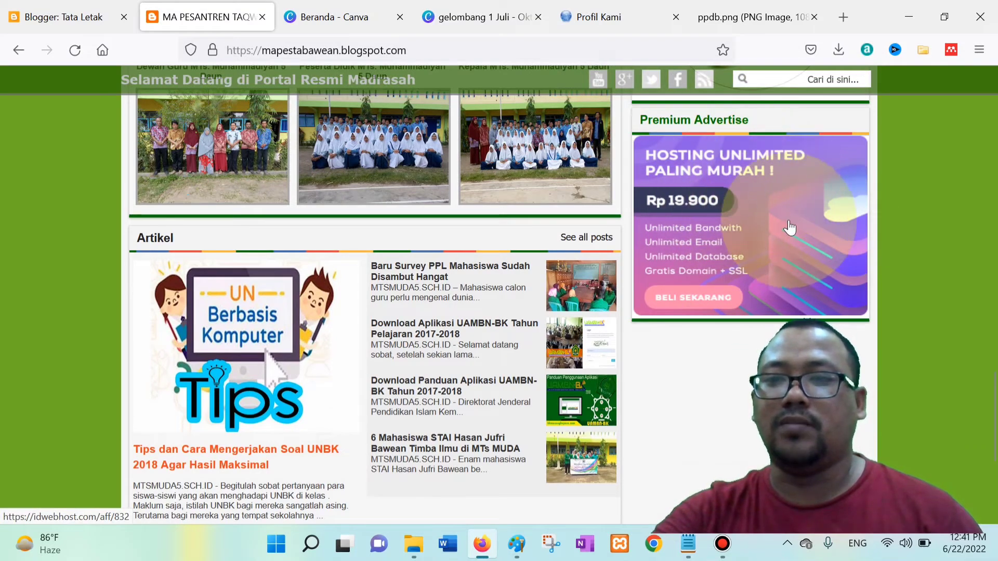
scroll(701, 274, down, 3)
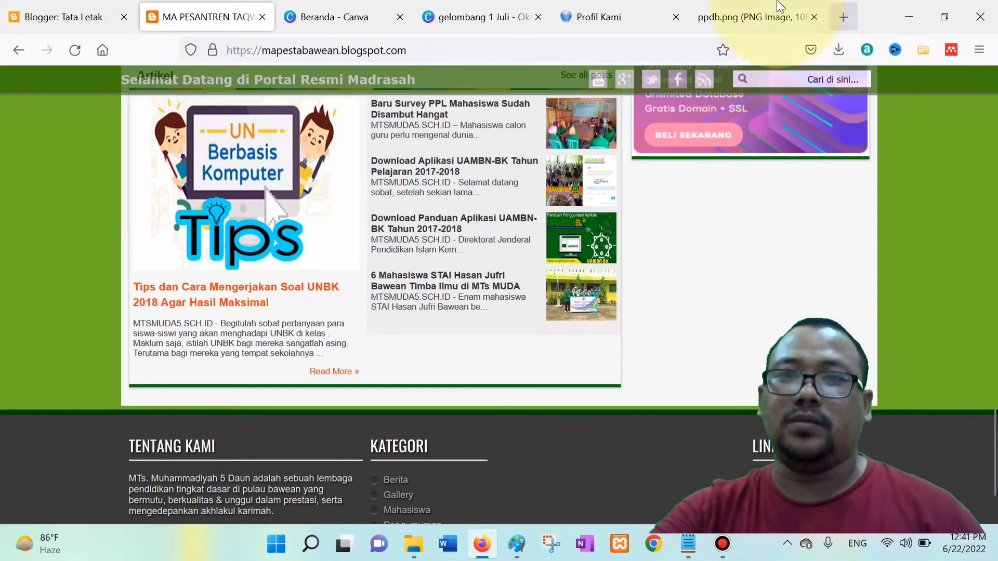
Step: Close the ppdb.png image page and compare the blog's sidebar length with the main content column
click(819, 26)
click(814, 16)
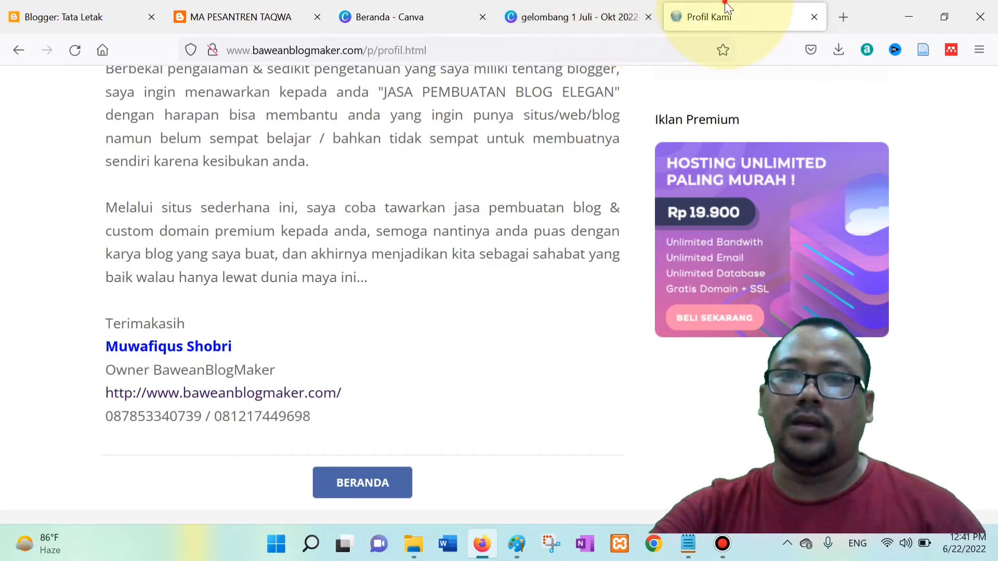
click(229, 16)
scroll(694, 286, up, 10)
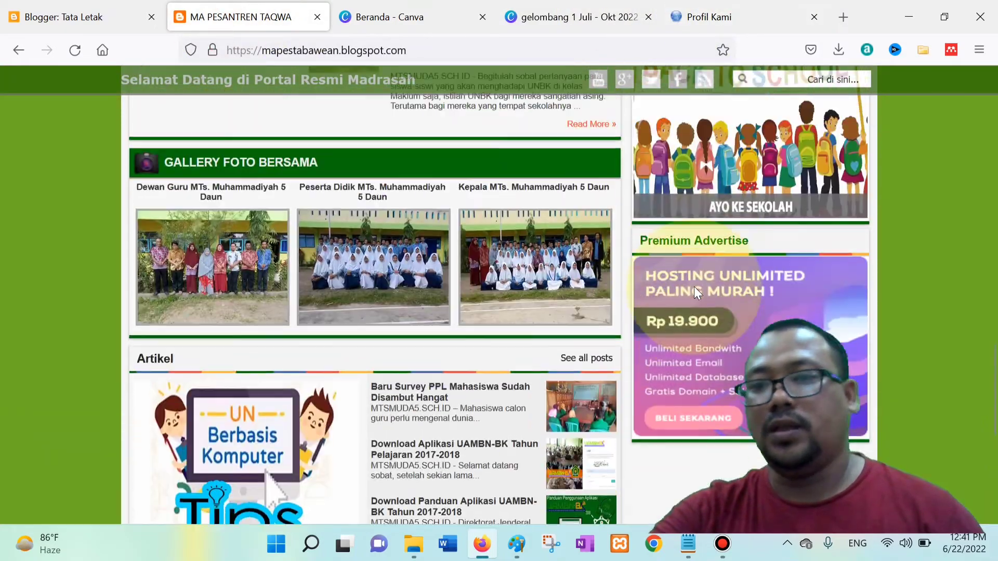
scroll(701, 285, up, 7)
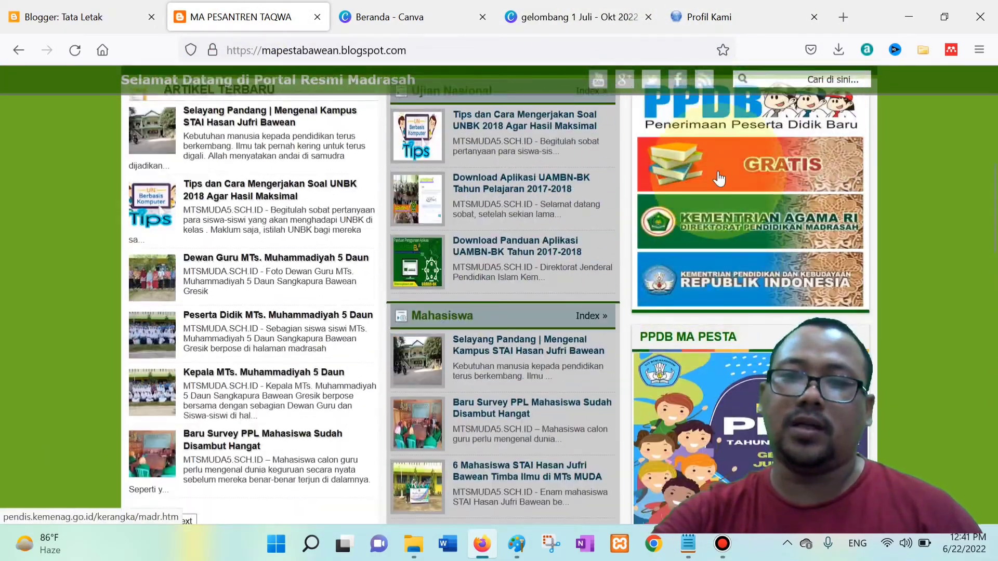
scroll(707, 421, down, 8)
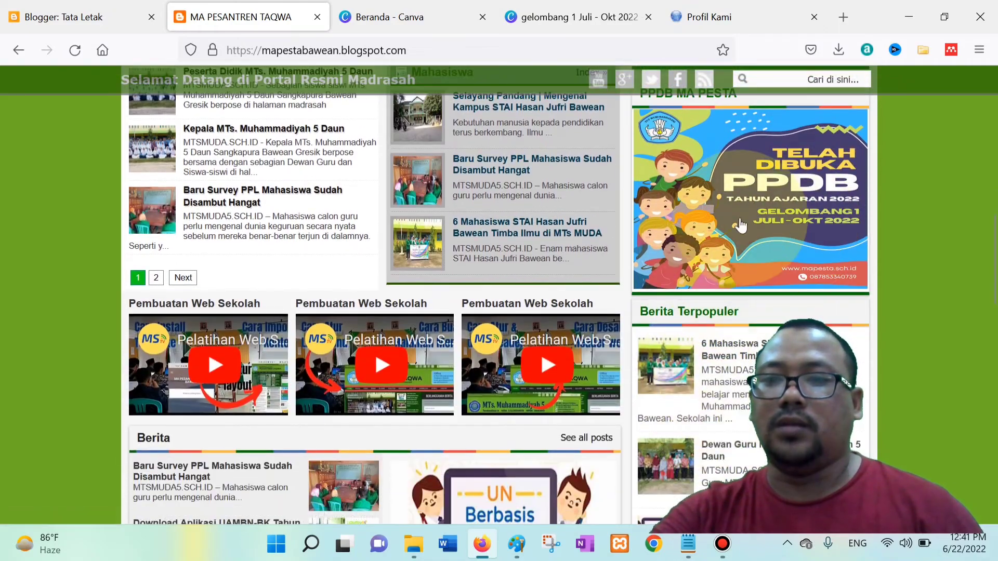
scroll(744, 235, down, 11)
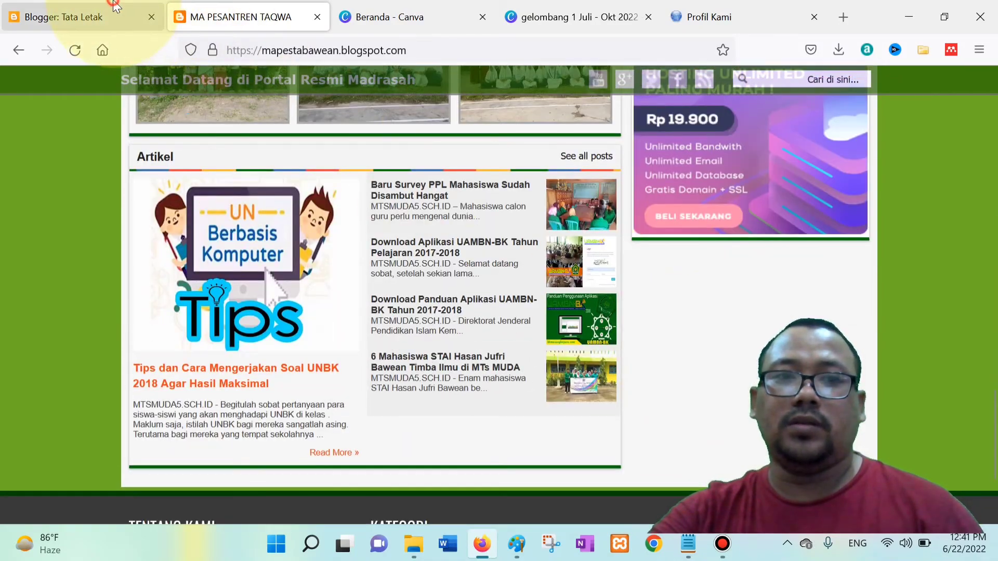
Step: Return to the Blogger layout, start adding a gadget to the sidebar section, and browse the available gadget types
click(114, 7)
scroll(832, 300, up, 8)
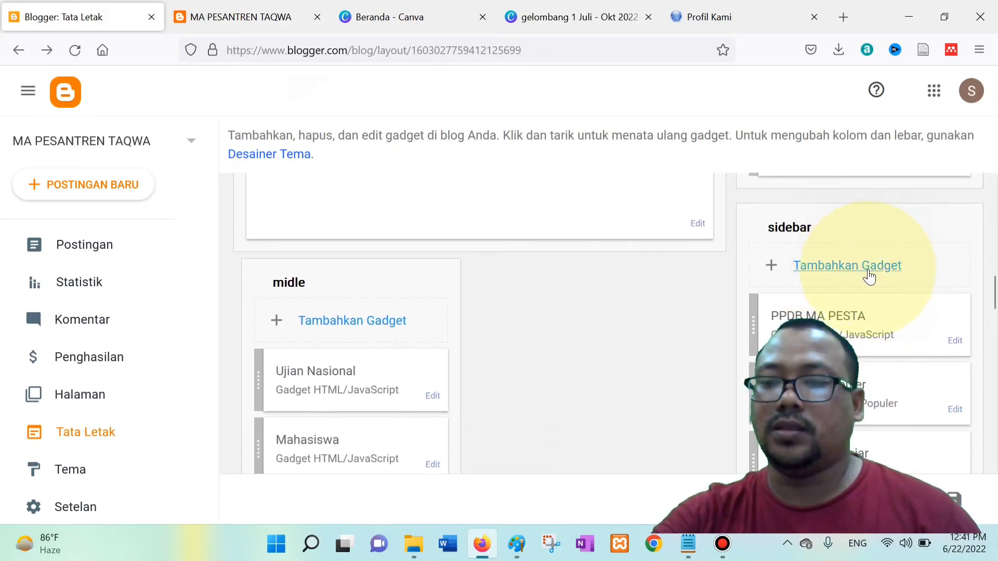
click(878, 267)
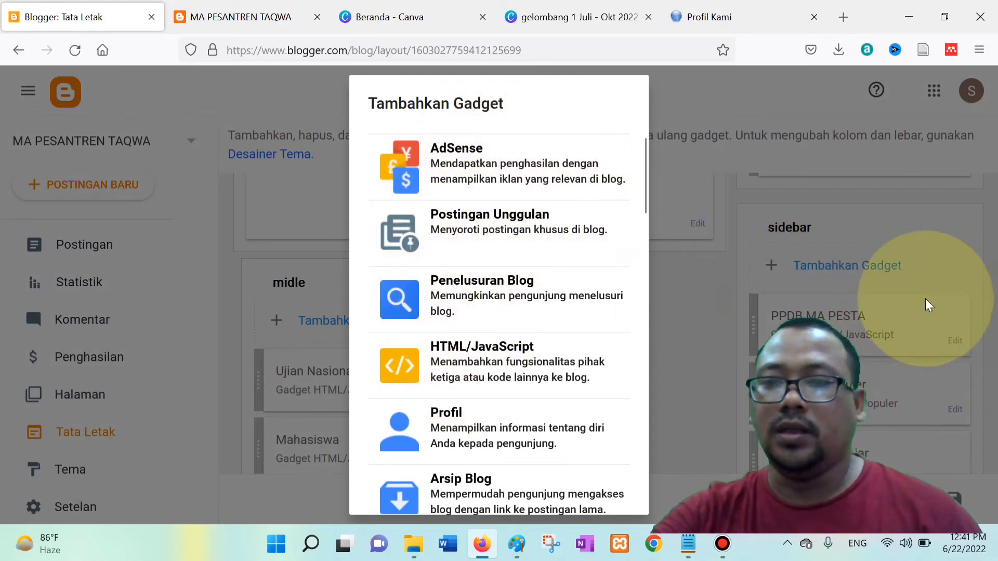
scroll(457, 411, down, 2)
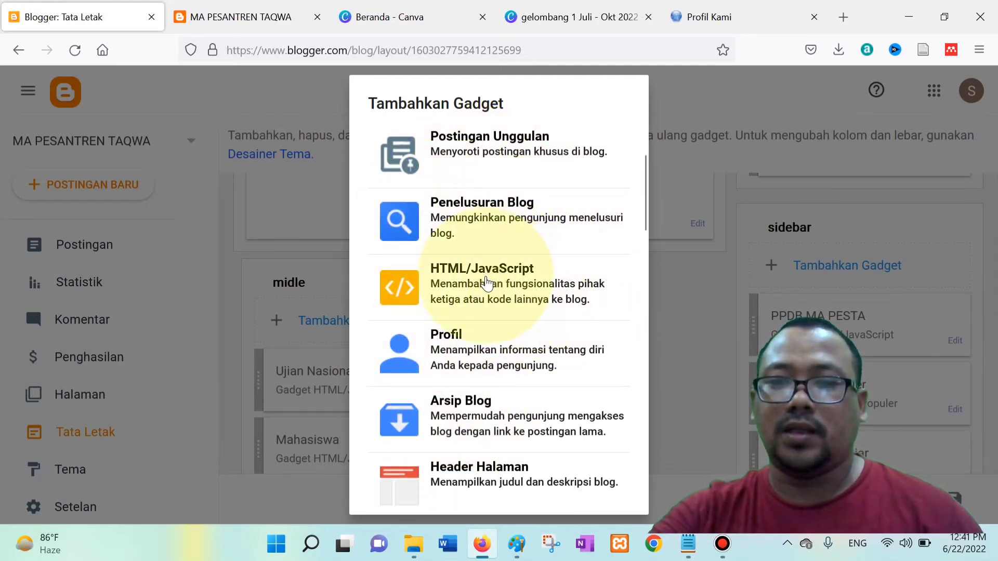
scroll(486, 283, down, 2)
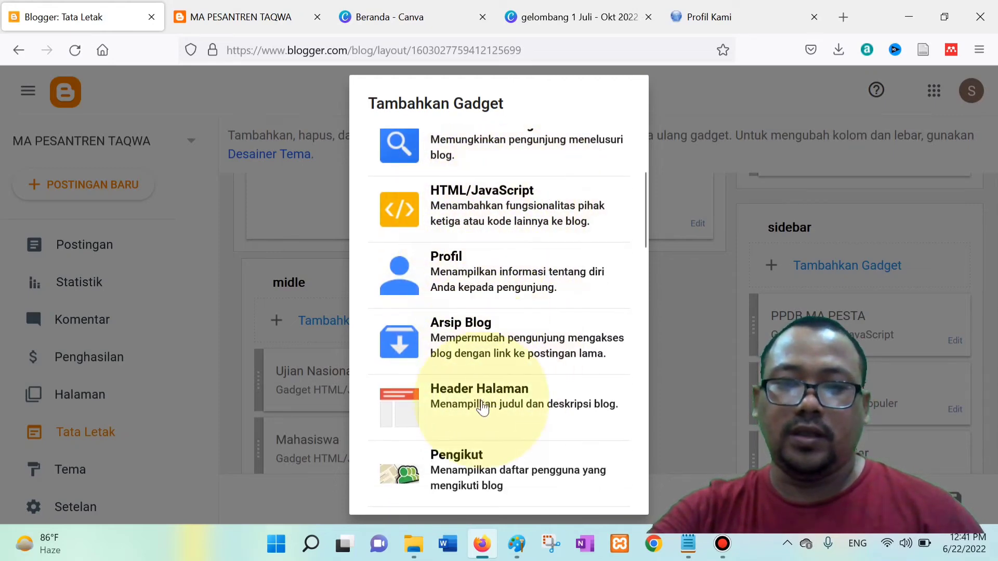
scroll(484, 405, down, 2)
scroll(482, 407, down, 2)
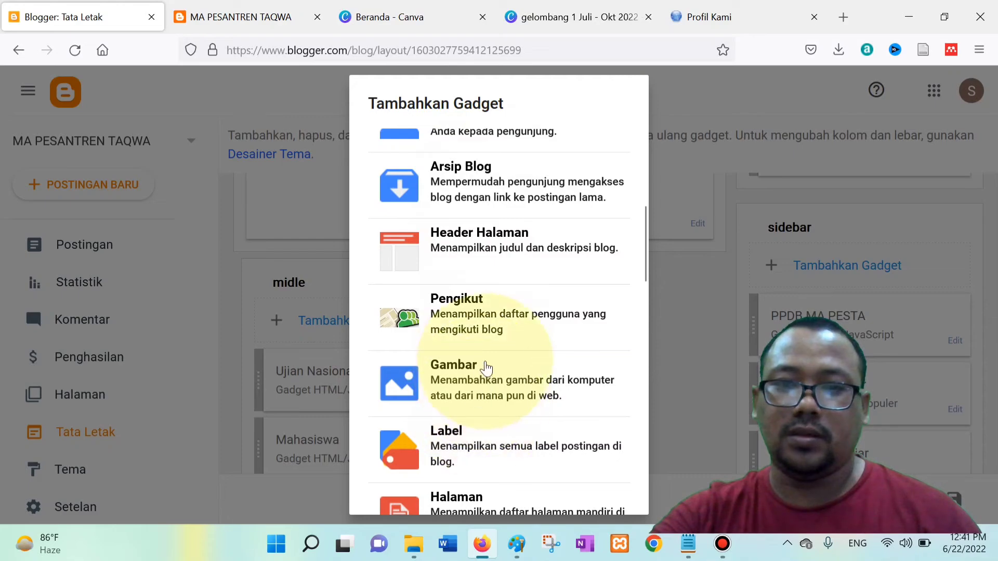
scroll(485, 412, down, 6)
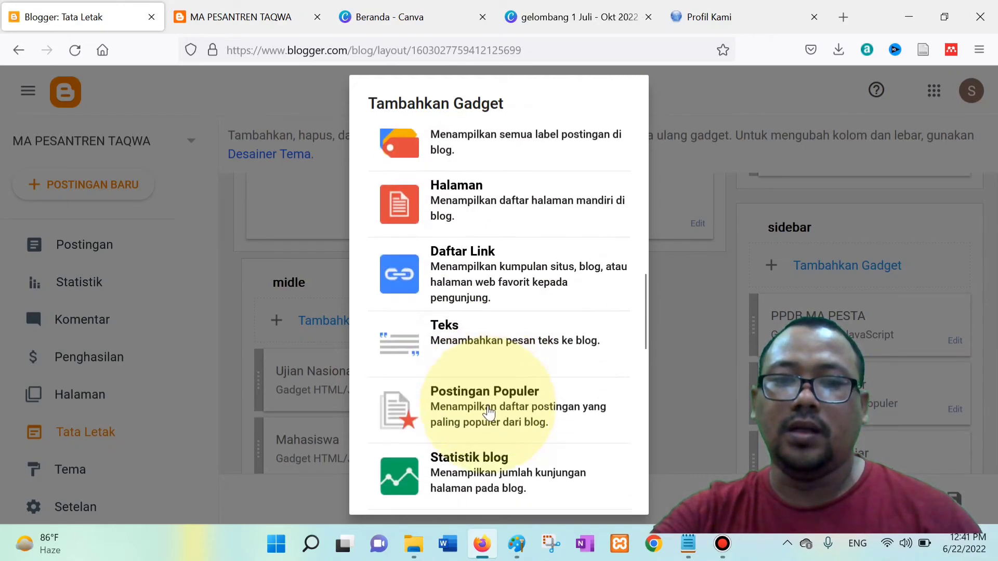
Step: Check the space below the blog's sidebar, and look through the rest of the gadget types for one to fill it
key(ctrl+Tab)
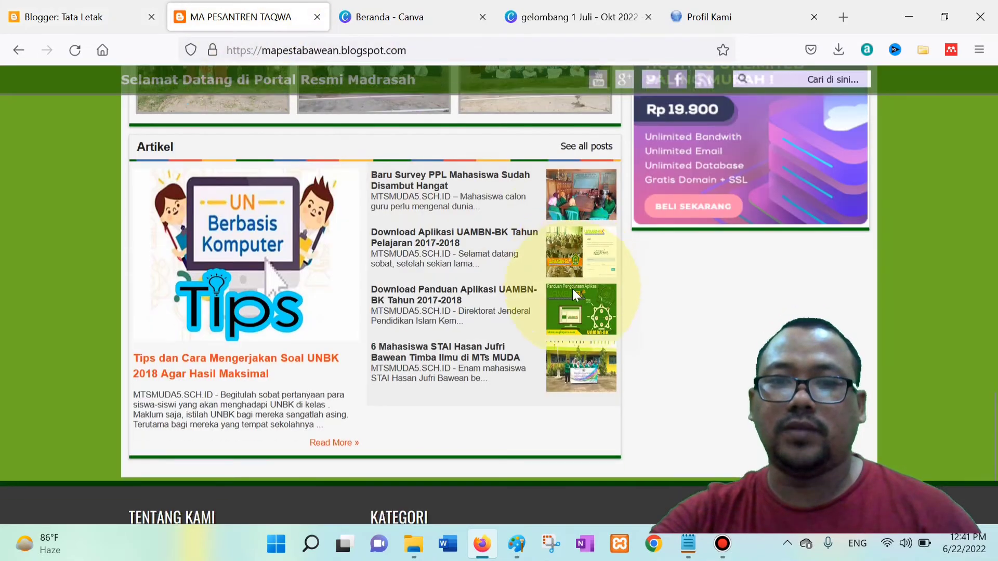
scroll(453, 369, down, 4)
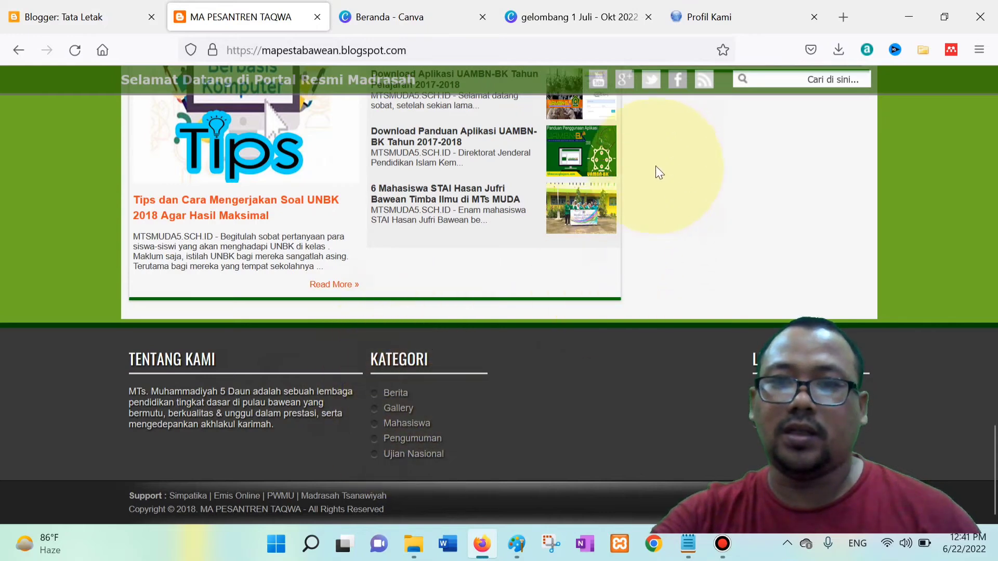
click(125, 6)
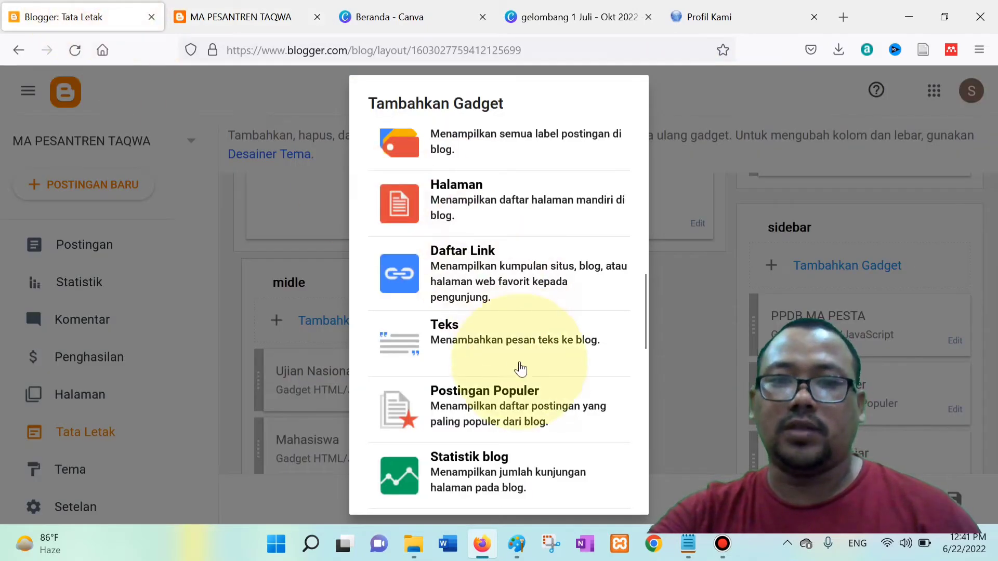
scroll(520, 470, down, 5)
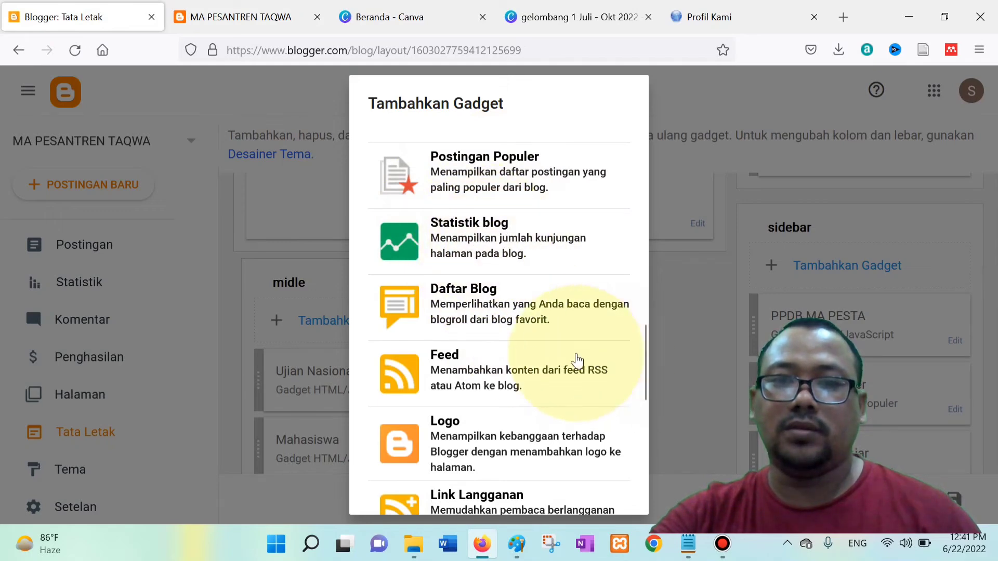
scroll(507, 412, down, 4)
scroll(507, 412, down, 4)
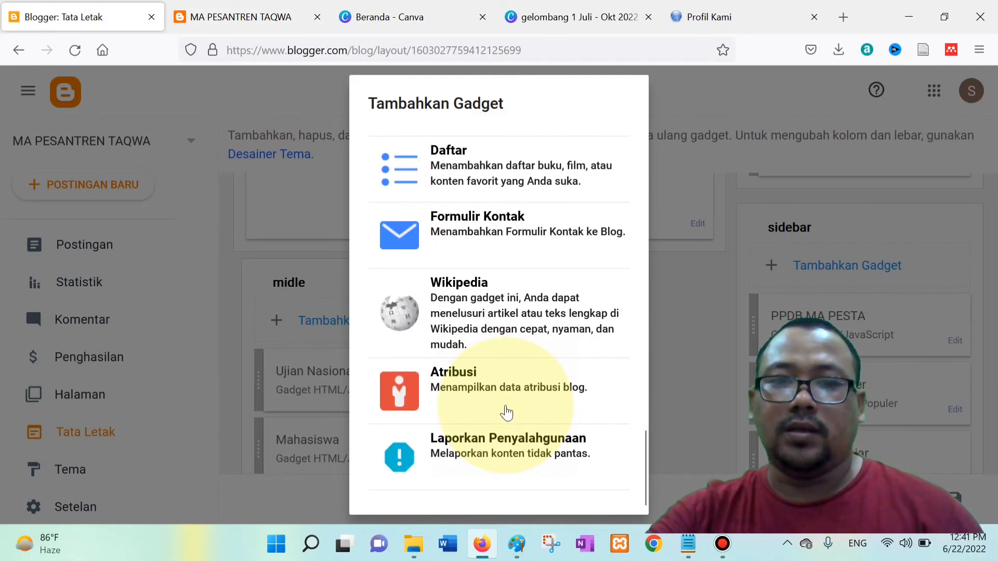
scroll(507, 412, up, 4)
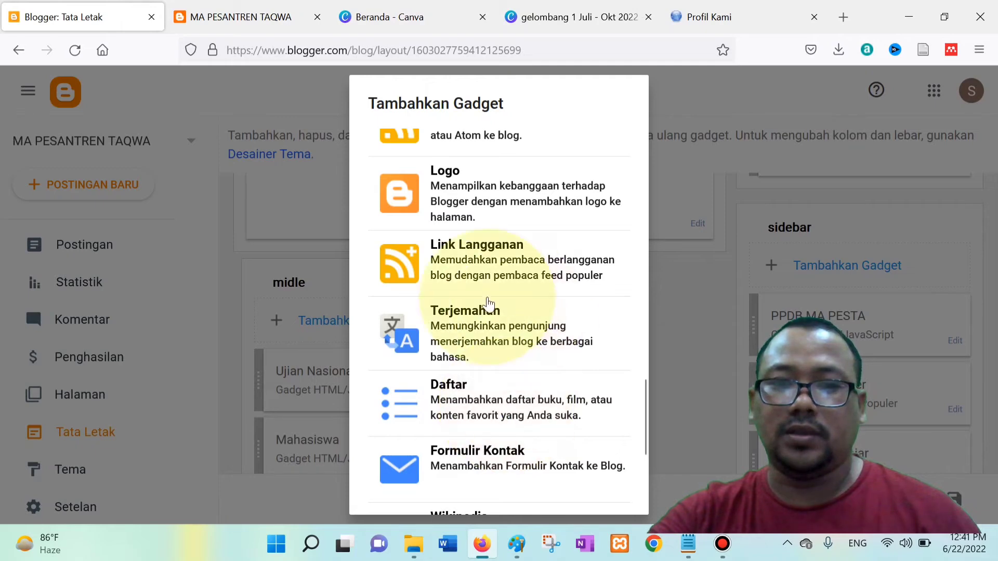
scroll(503, 332, up, 15)
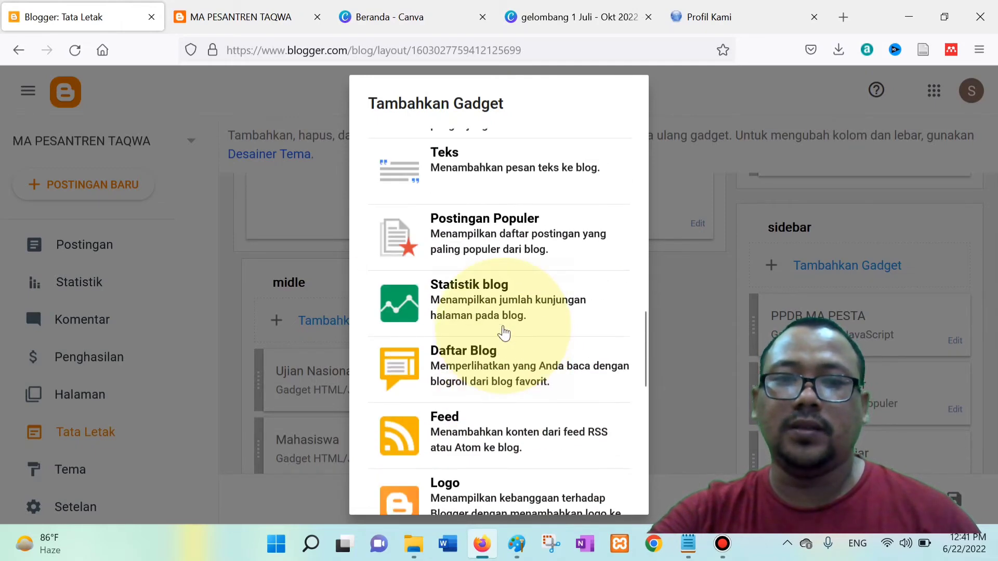
scroll(512, 209, up, 2)
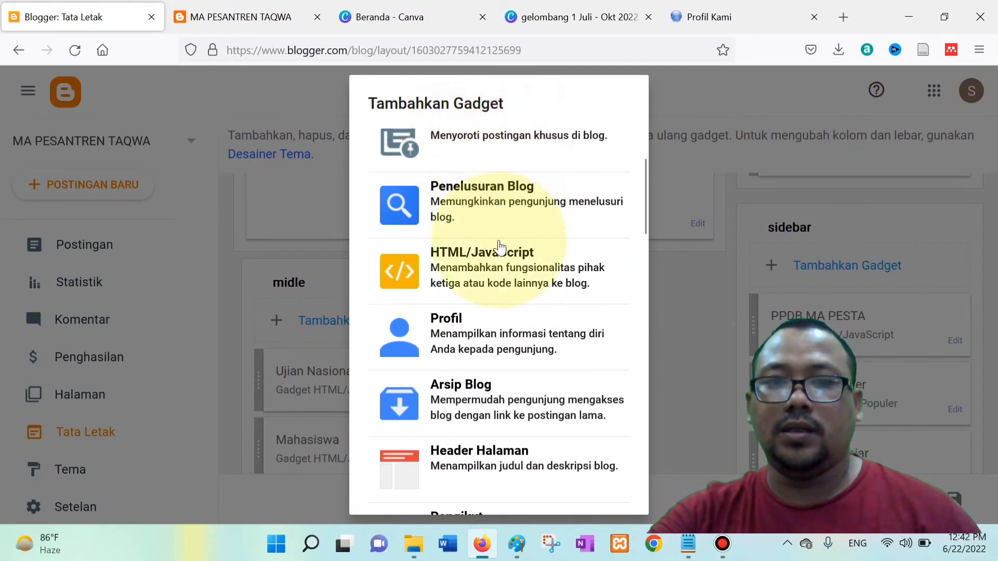
scroll(519, 364, up, 2)
scroll(514, 338, down, 3)
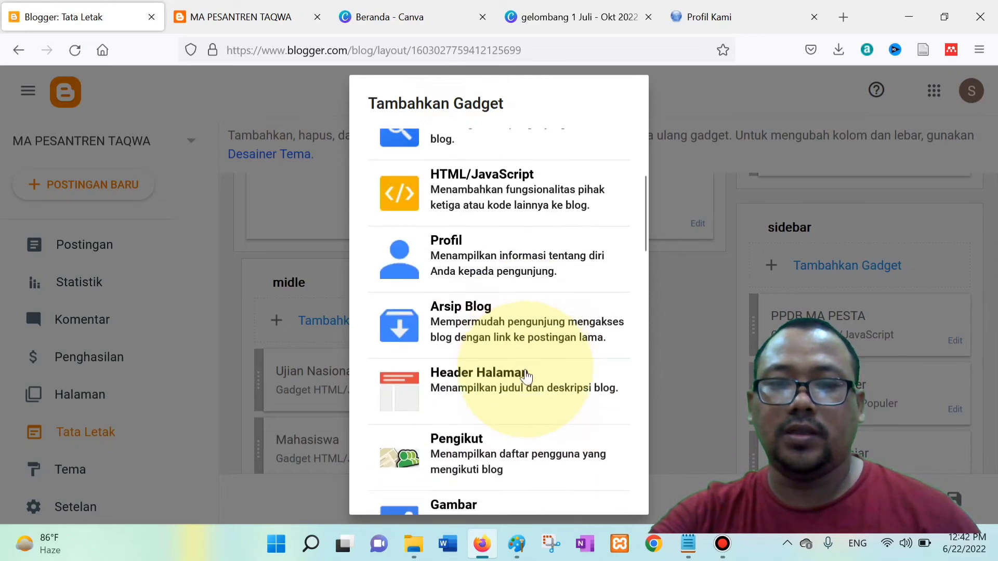
Step: Add an Arsip Blog gadget titled "Arsip Berita" to the sidebar and save it
click(495, 318)
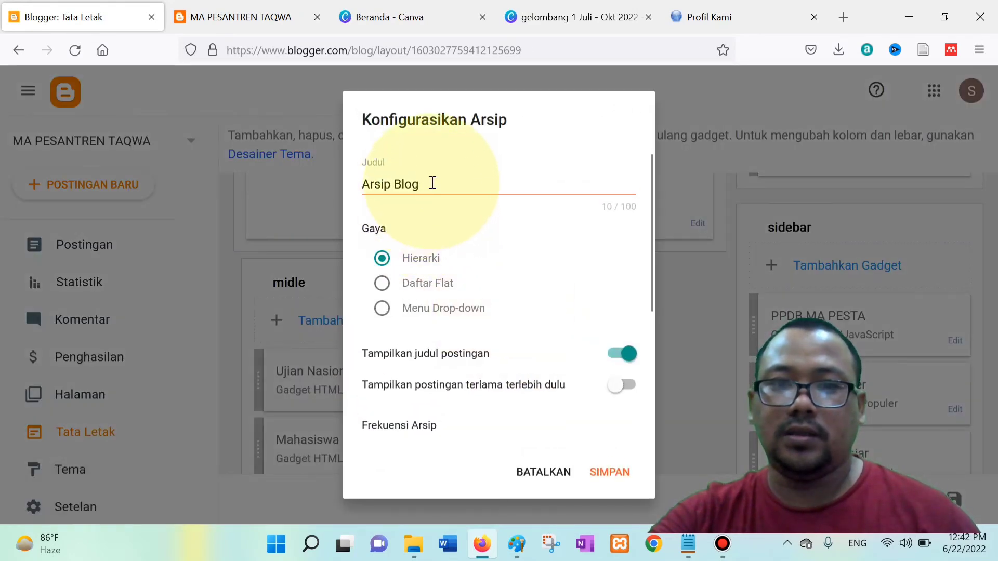
click(434, 183)
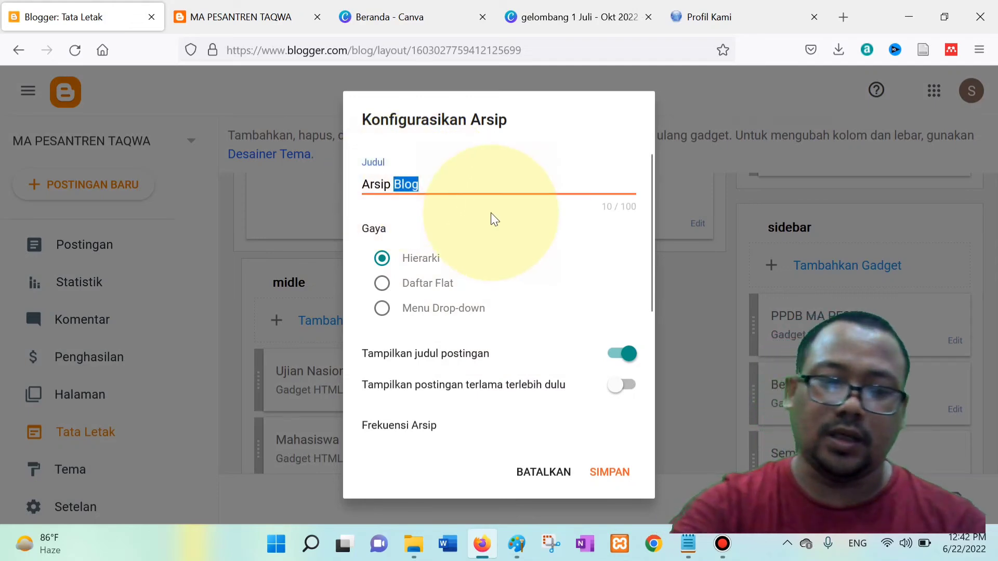
text(Berita)
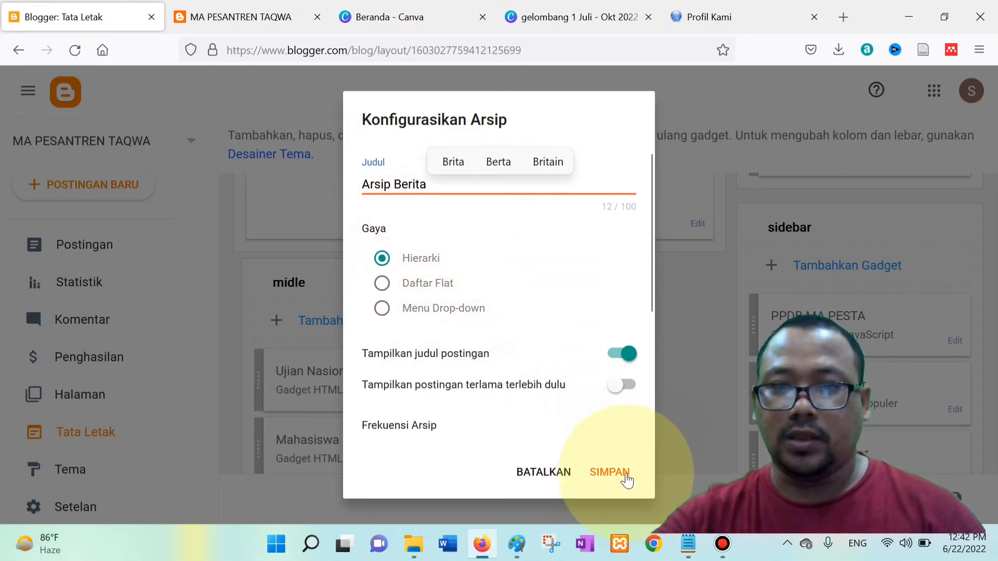
click(626, 473)
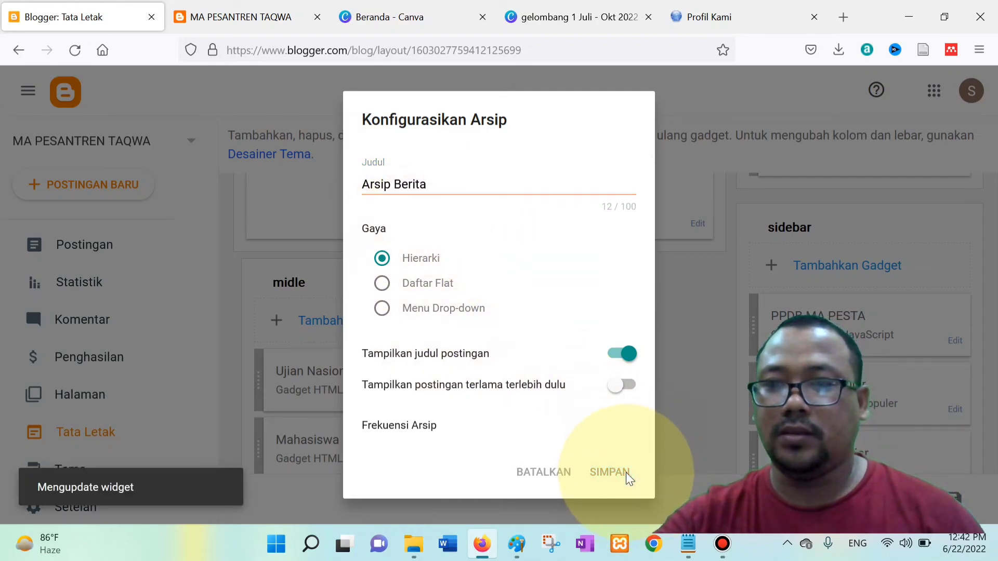
Step: Move the Arsip Berita gadget to the end of the sidebar section, below Premium Advertise, and save the layout
scroll(894, 249, down, 3)
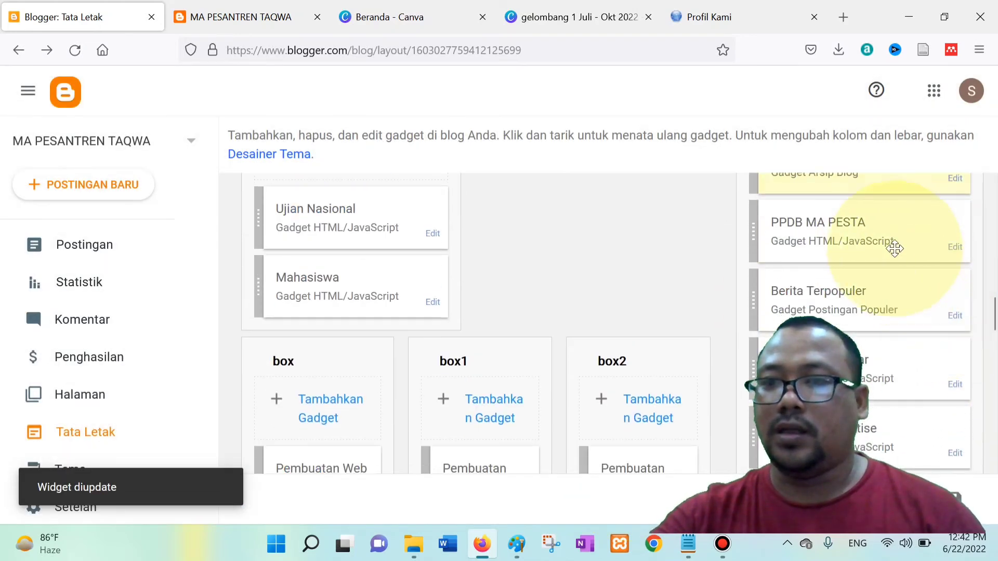
scroll(895, 249, up, 2)
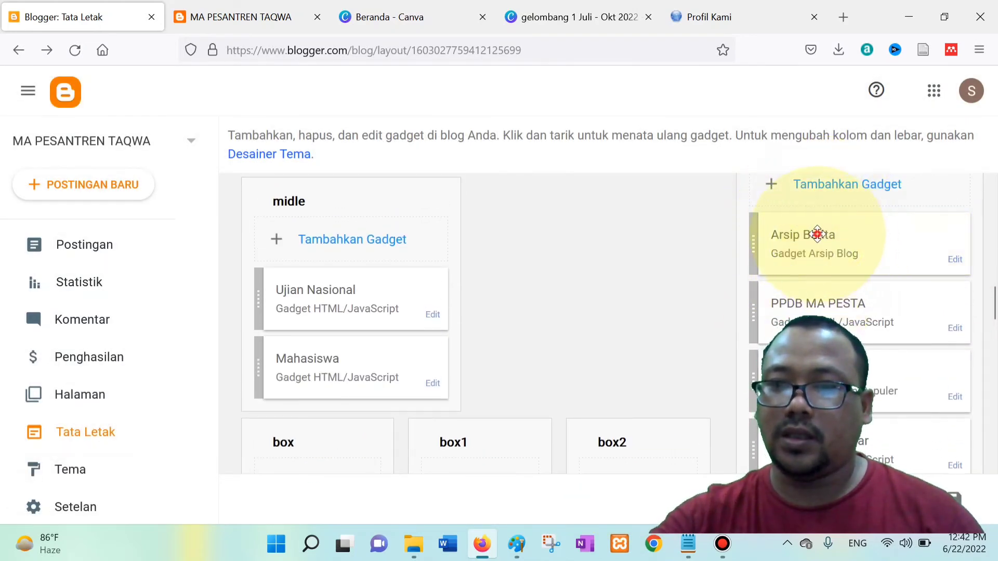
drag(817, 235, 850, 293)
scroll(849, 292, down, 2)
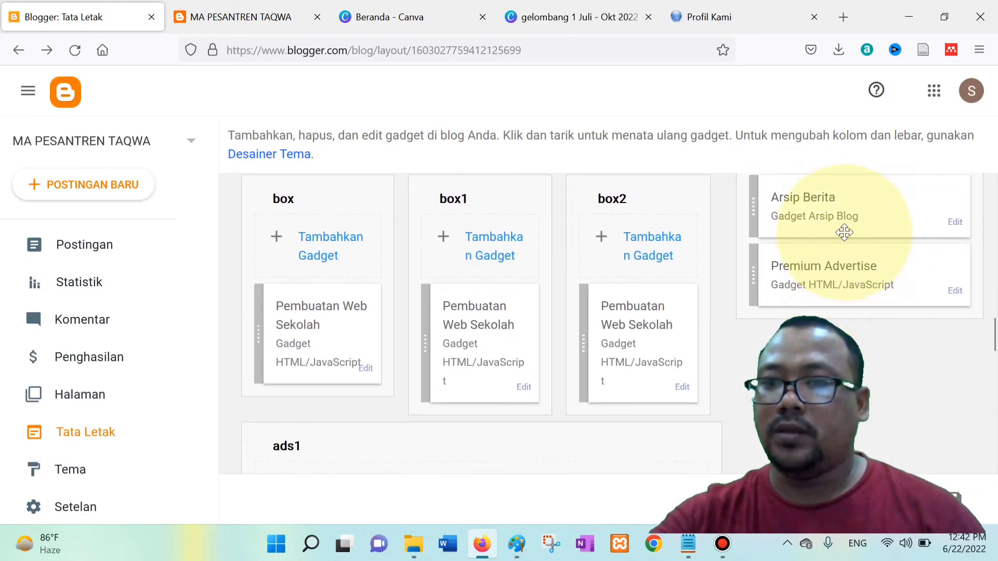
drag(787, 200, 796, 280)
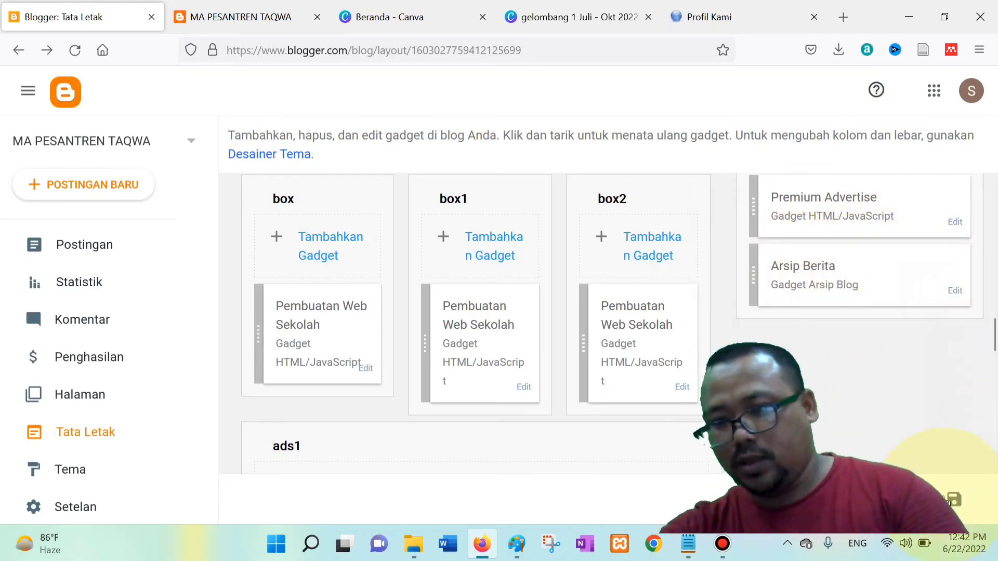
click(953, 500)
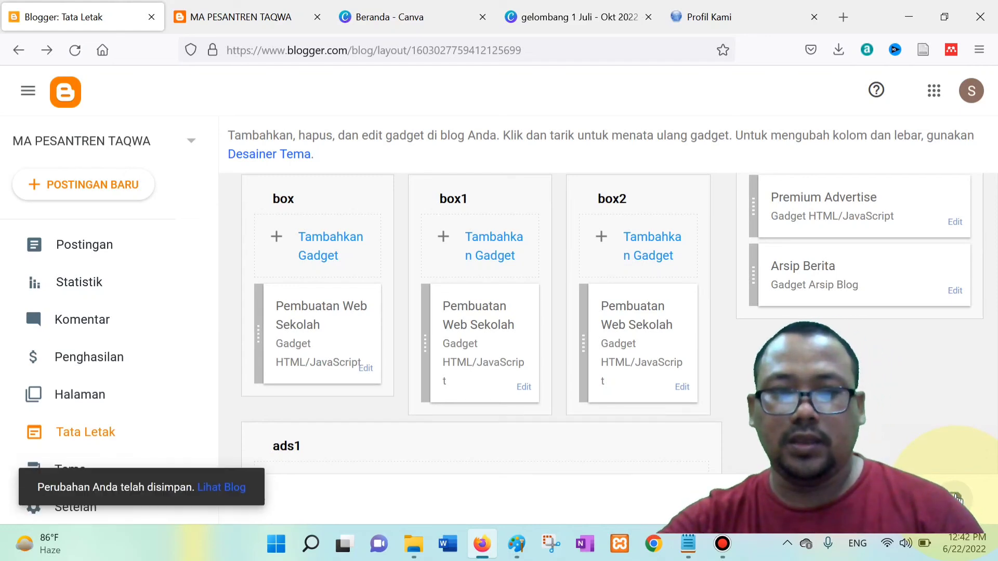
Step: Reload the MA PESANTREN TAQWA blog and check the Arsip Berita gadget at the end of its sidebar
click(234, 17)
click(418, 55)
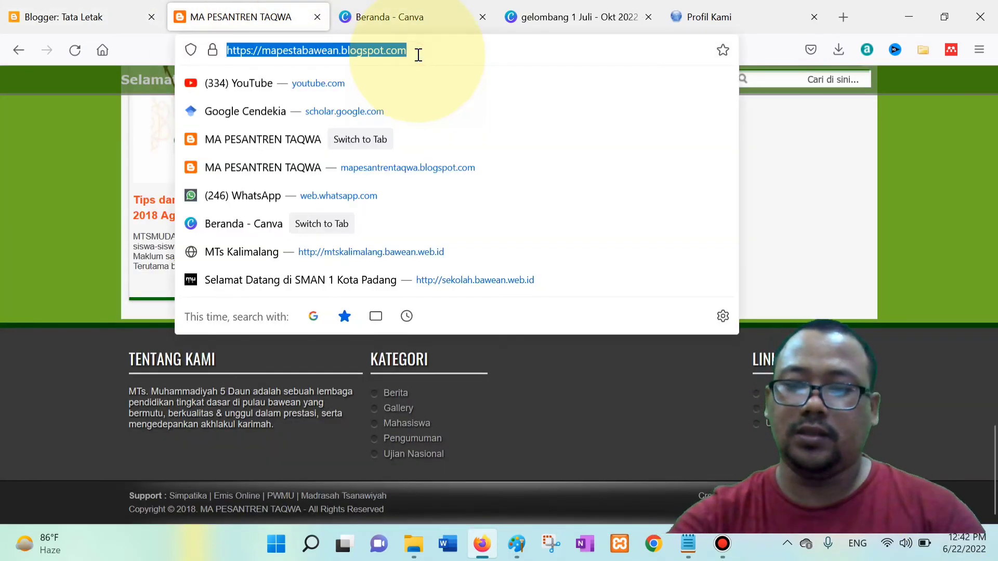
key(Return)
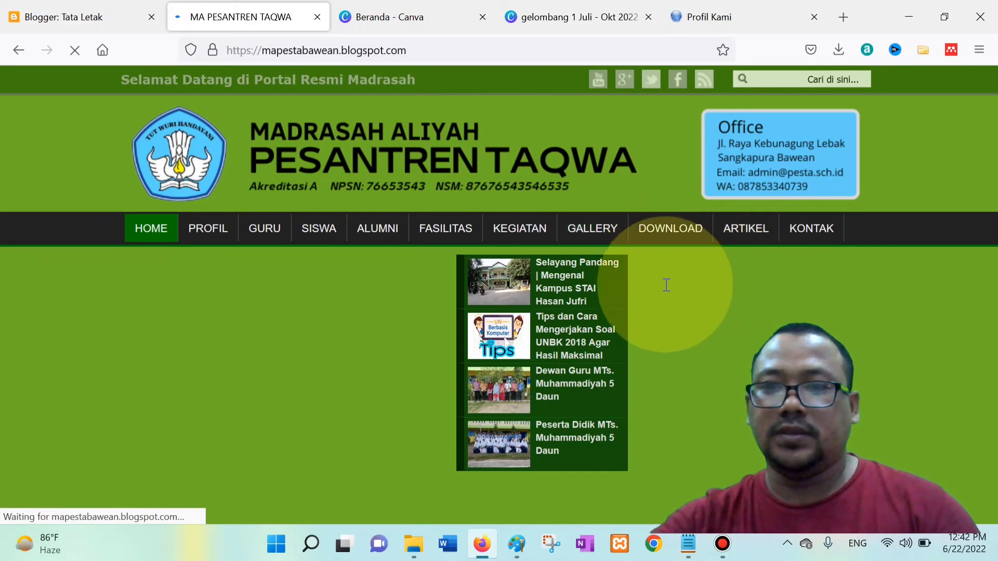
scroll(664, 288, down, 7)
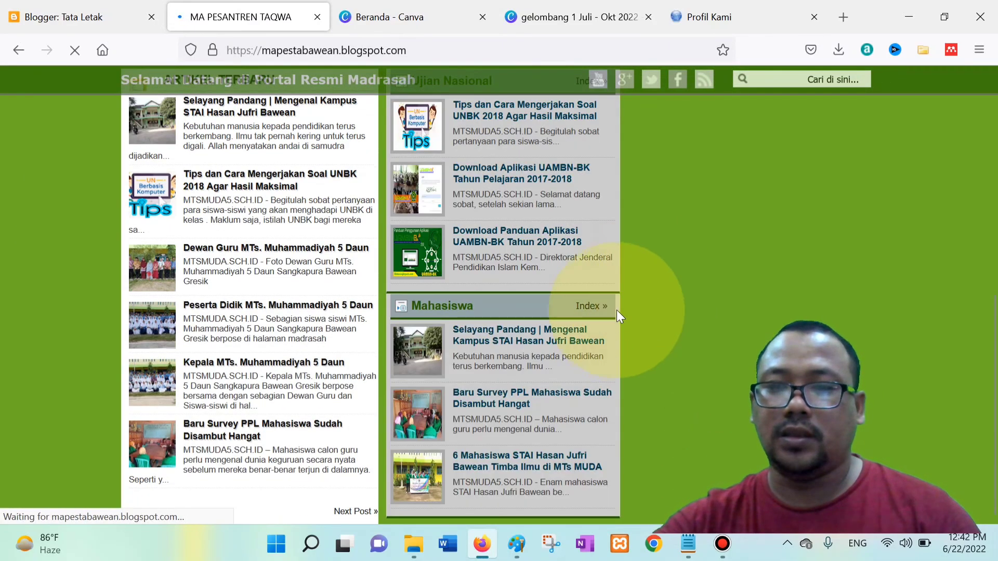
scroll(616, 310, down, 15)
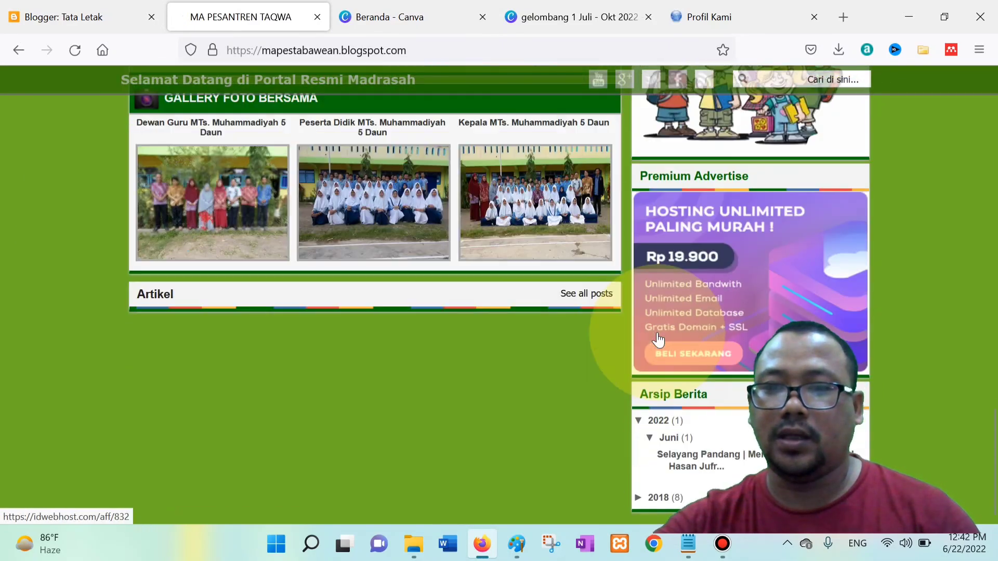
scroll(488, 358, down, 5)
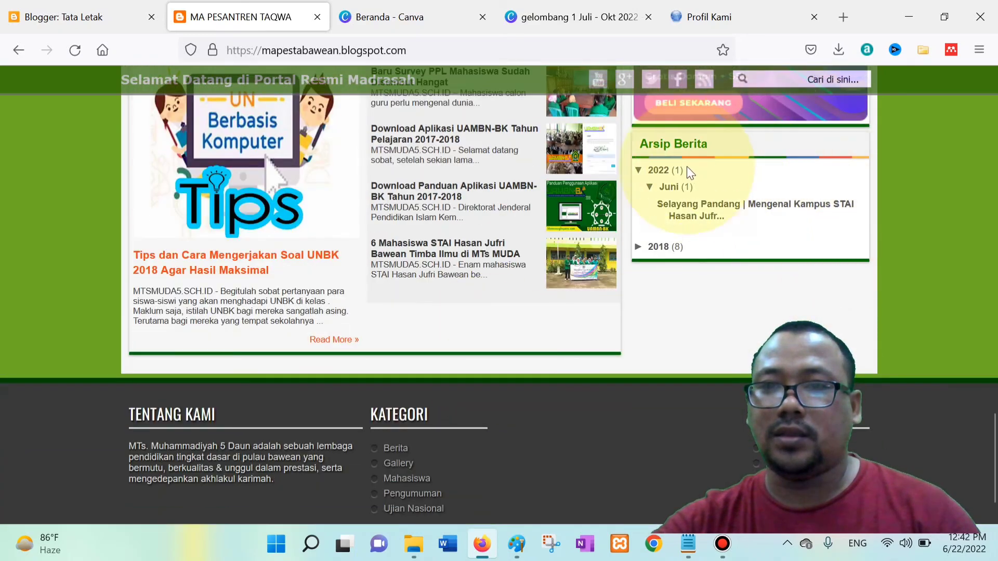